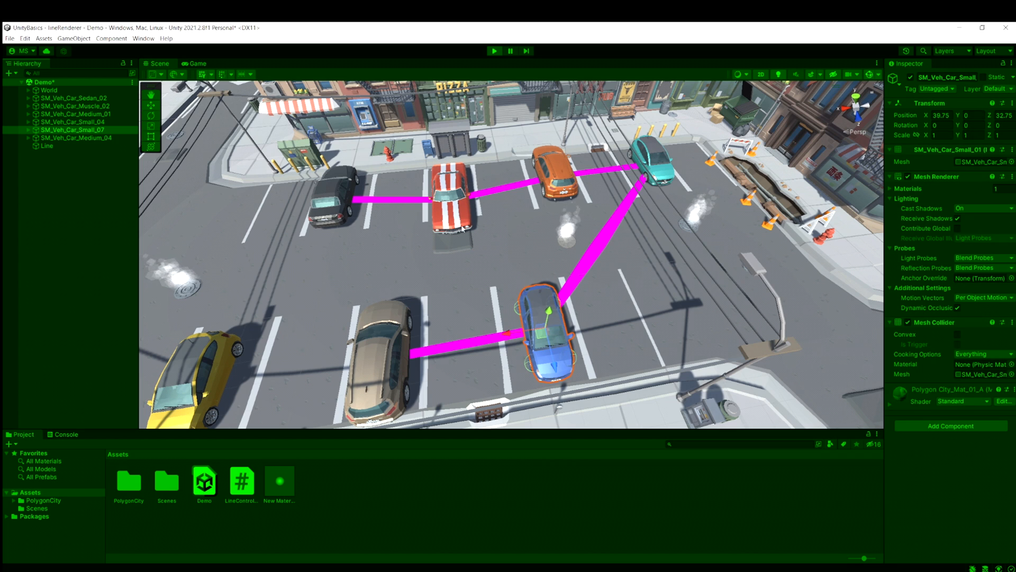
Step: Reposition the blue, orange and black cars in the parking lot to stretch the connecting line
drag(544, 356, 794, 318)
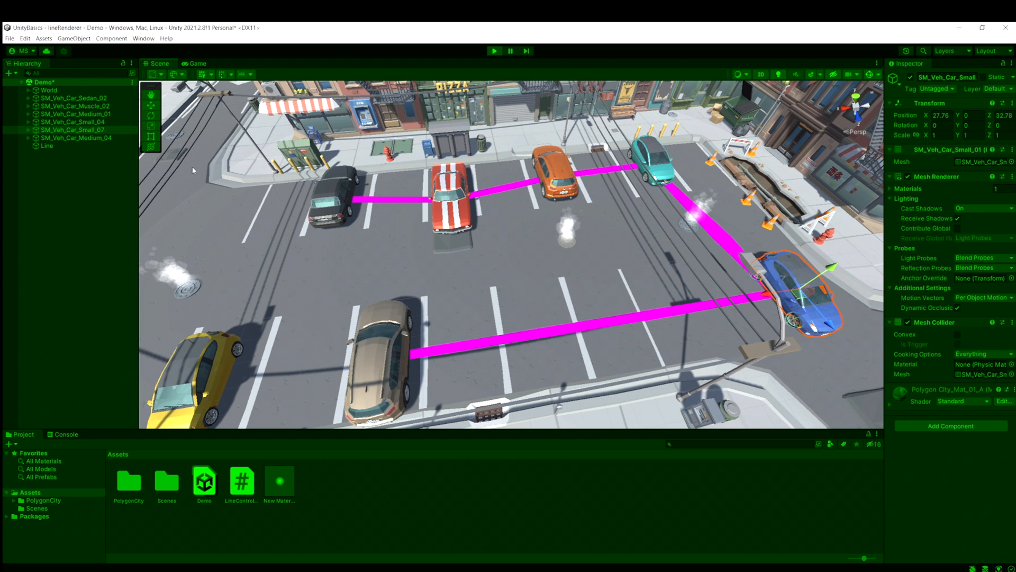
click(71, 114)
drag(553, 174, 529, 197)
click(79, 98)
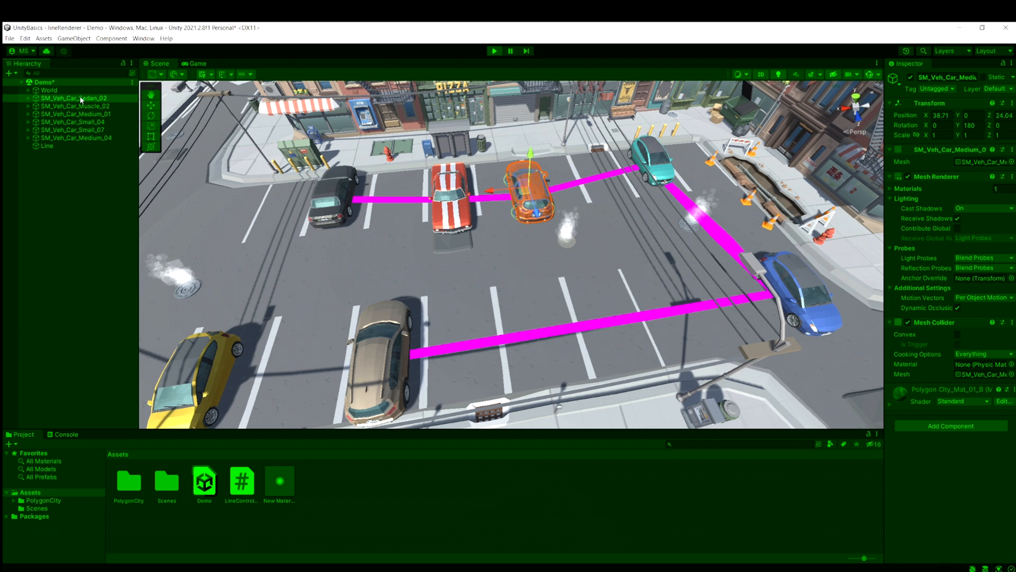
drag(337, 200, 235, 250)
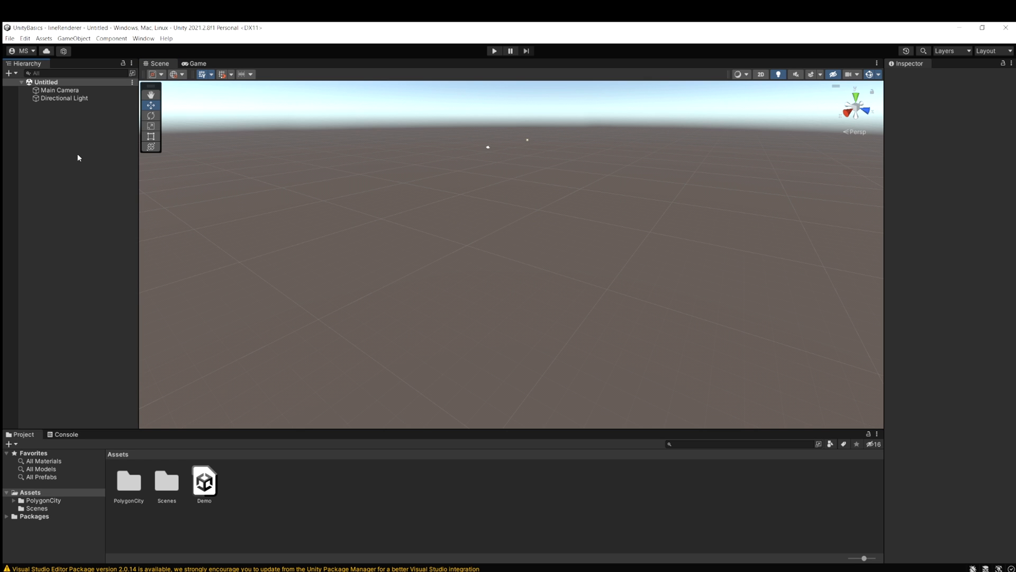
Step: Create an empty game object named Line in the untitled scene
key(ctrl+shift+n)
text(Line)
key(Return)
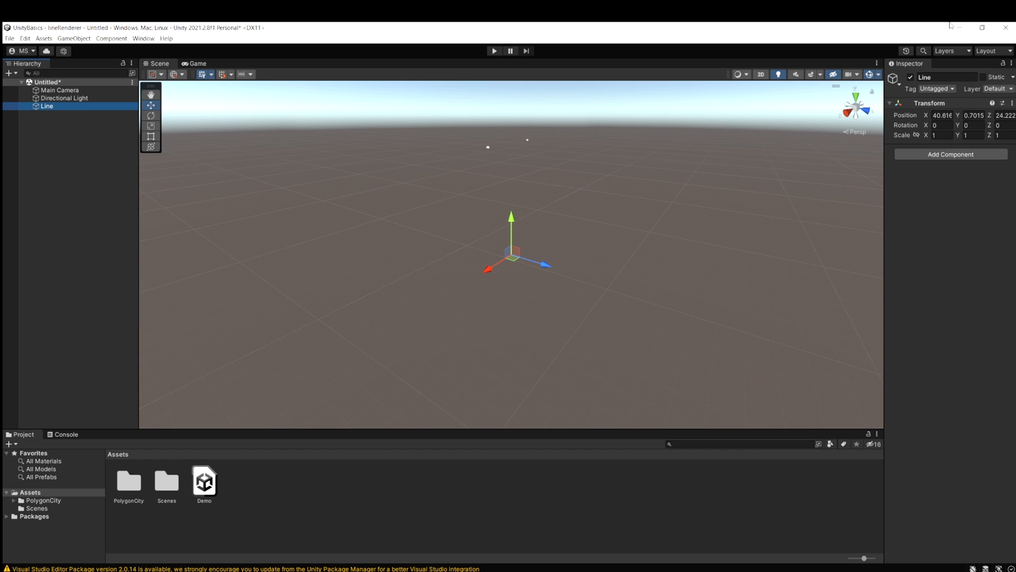
Step: Reset the Line object's transform and add a Line Renderer component to it
click(1012, 103)
click(931, 111)
click(934, 155)
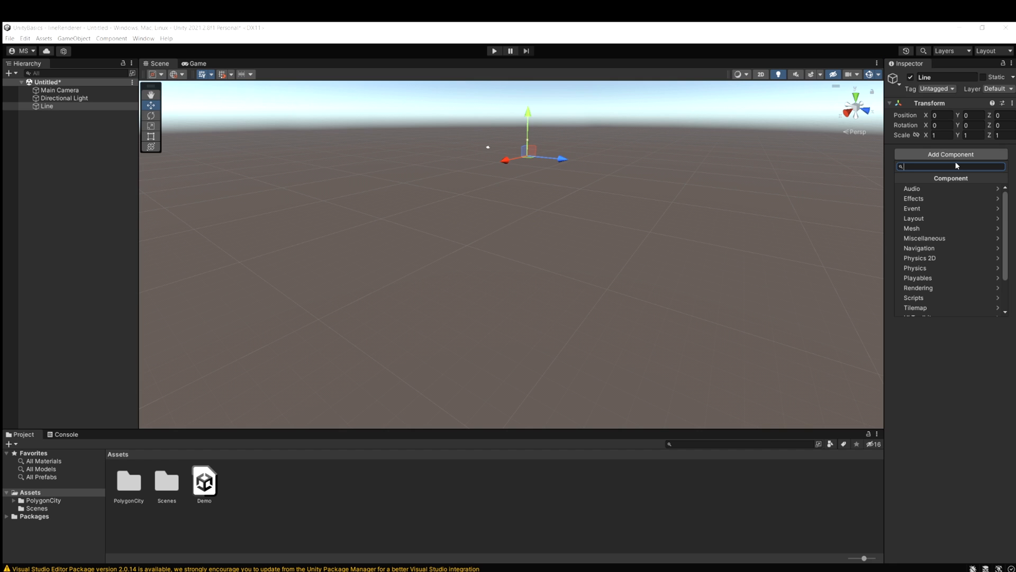
text(line r)
key(Return)
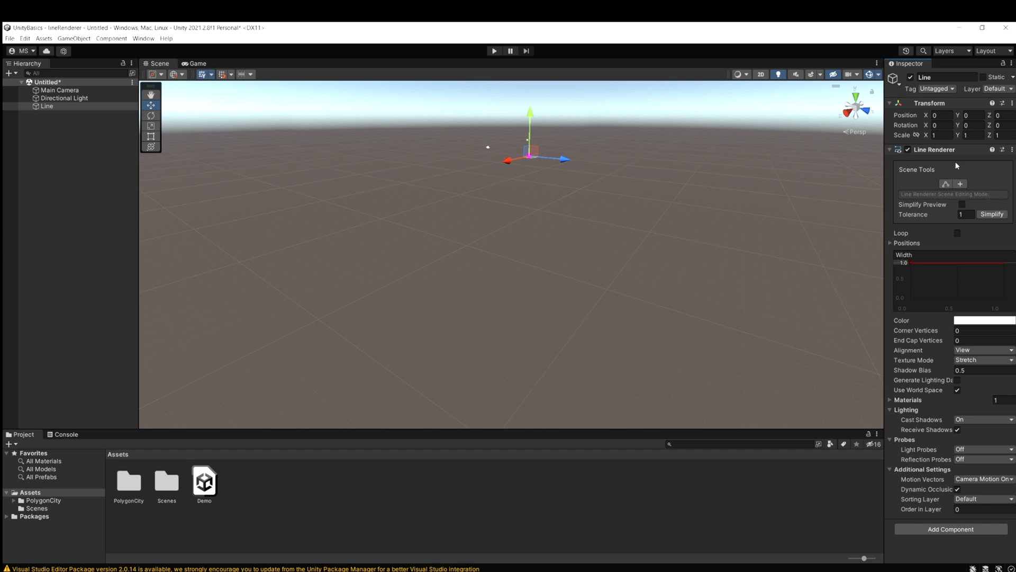
Step: Set the Z value of position 1 in the Line Renderer to 10
alt+drag(622, 229, 521, 256)
key(w)
right_drag(522, 256, 513, 232)
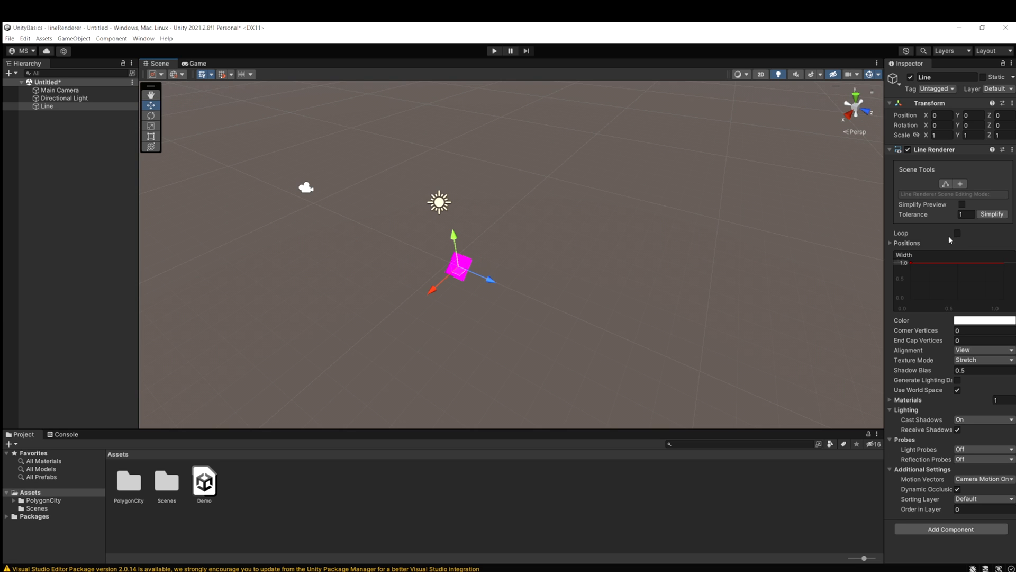
click(890, 243)
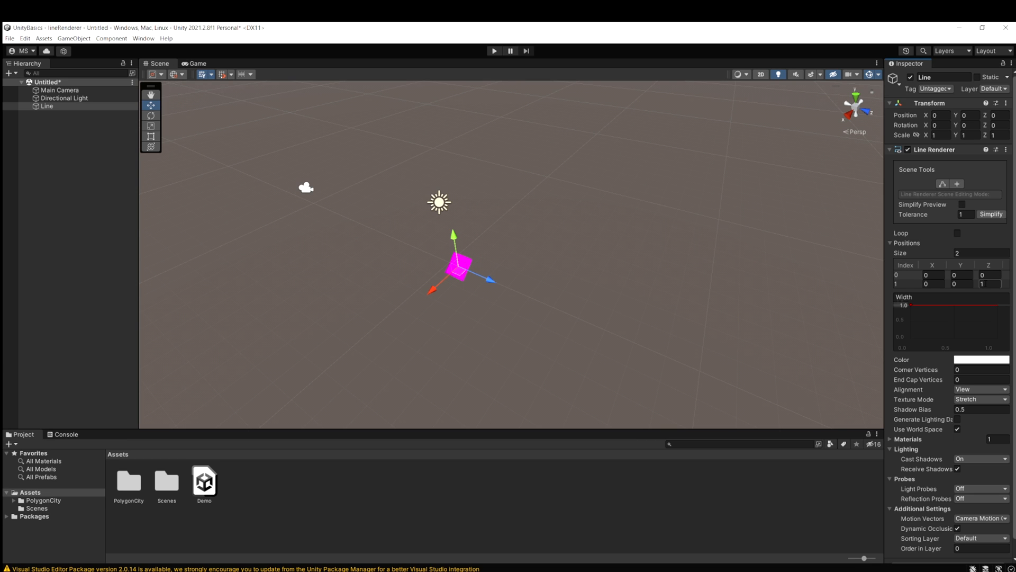
click(979, 285)
text(10)
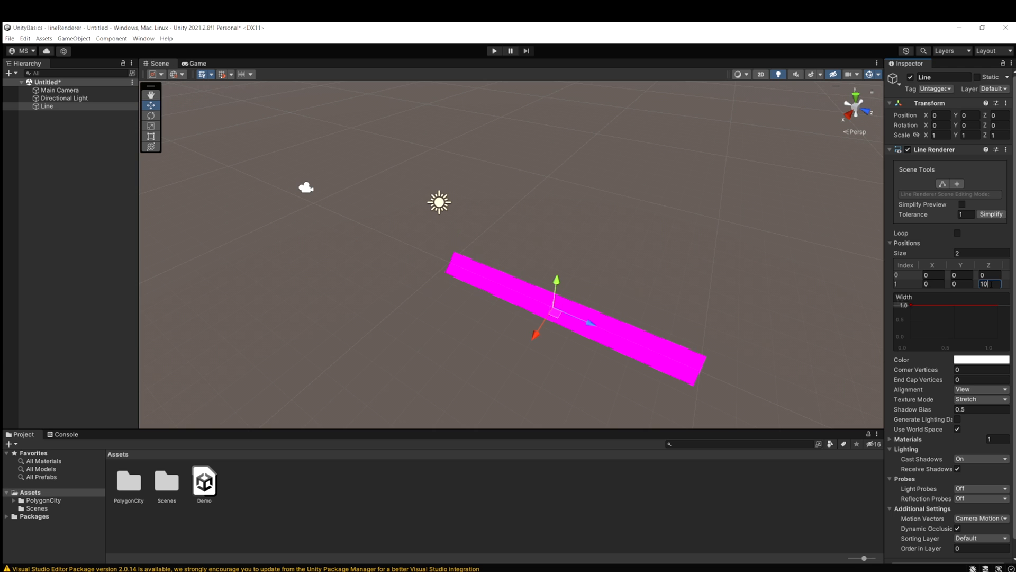
Step: Set the line's positions size to 4 and the X value of position 2 to 10
right_drag(551, 275, 686, 277)
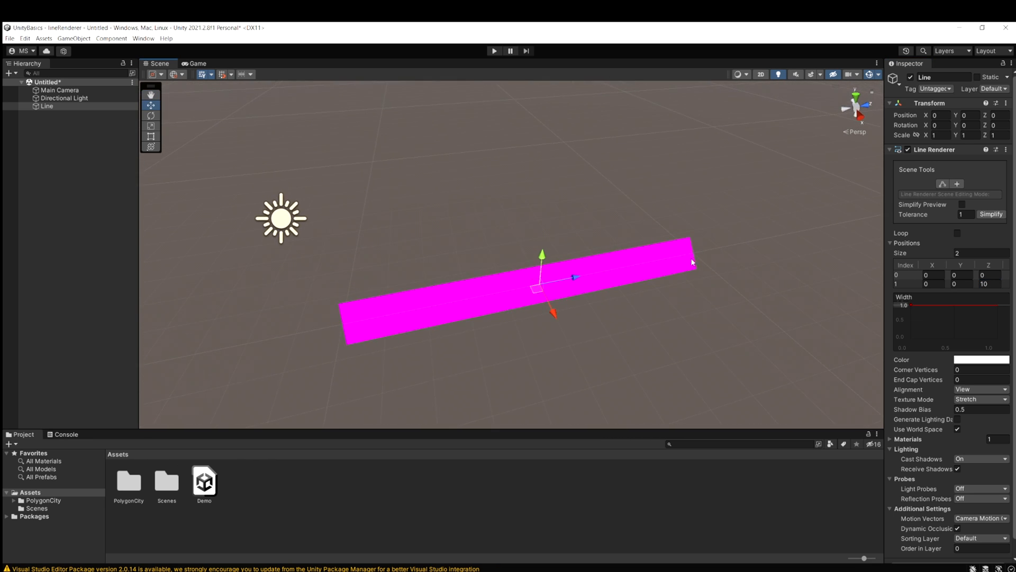
click(965, 252)
text(4)
key(Tab)
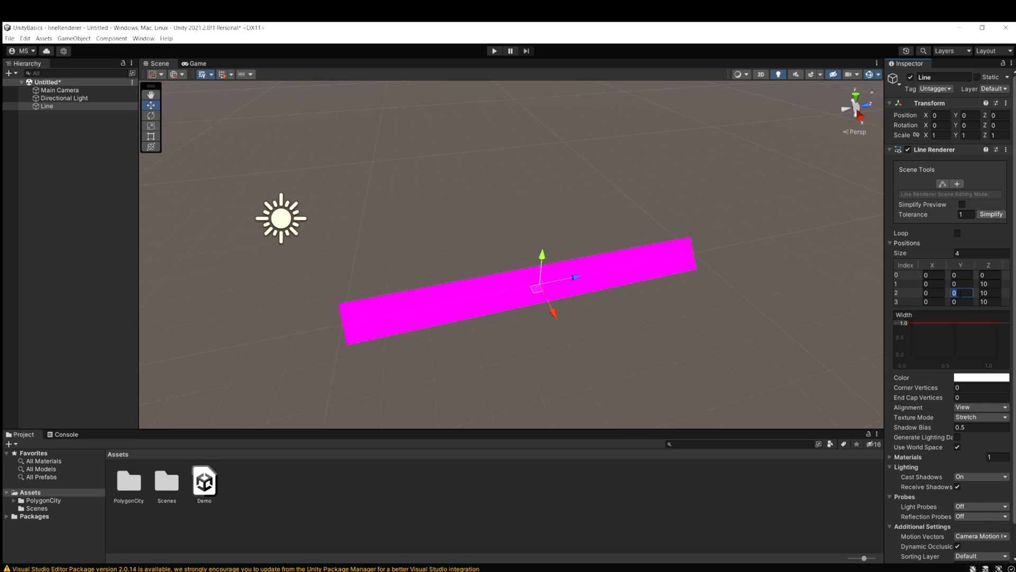
click(934, 292)
text(10)
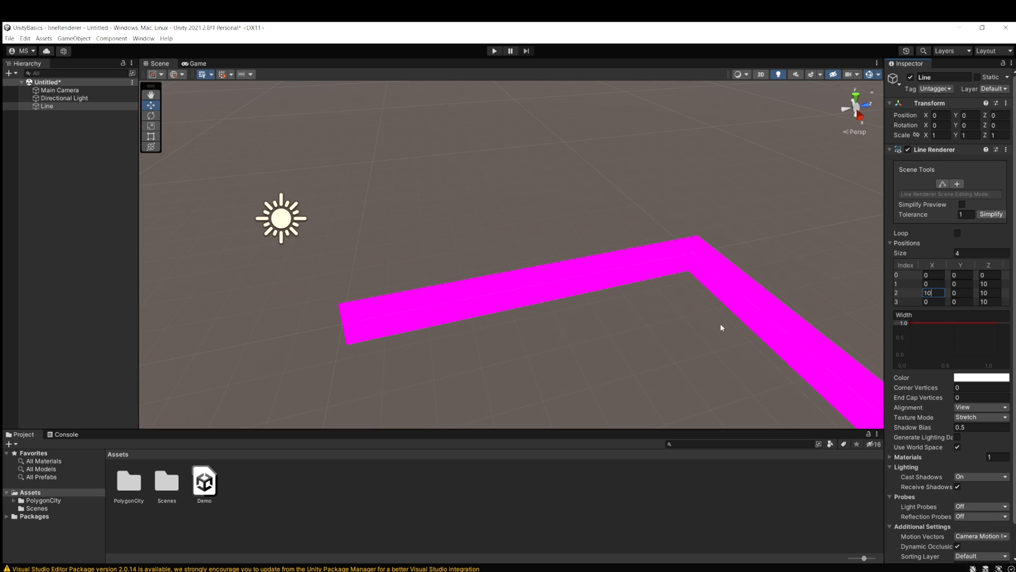
Step: Try a Z value of 20 for position 3 and toggle Loop on and off to preview the closed line
right_drag(562, 290, 709, 295)
click(988, 301)
text(20)
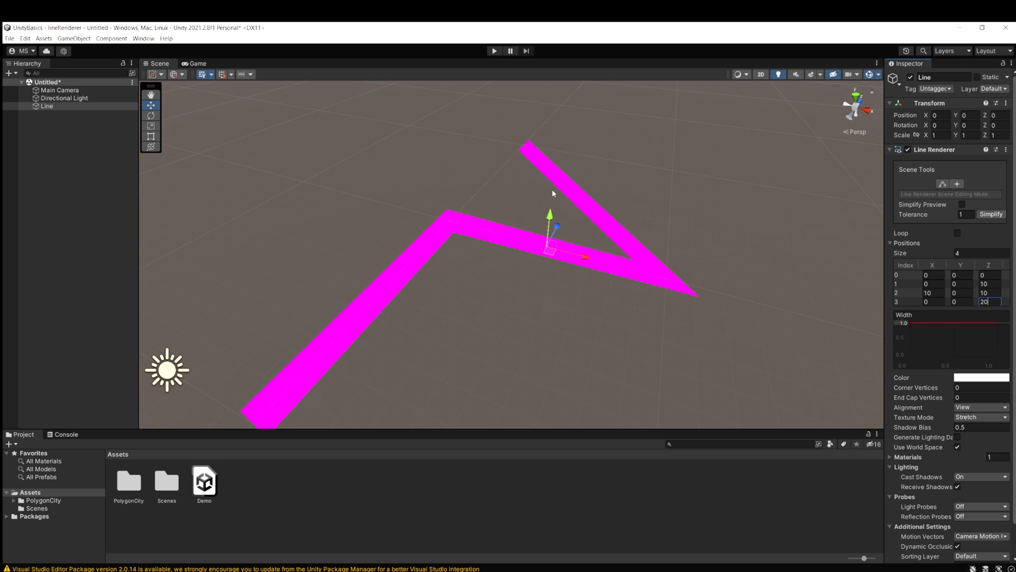
right_drag(553, 193, 392, 236)
click(958, 233)
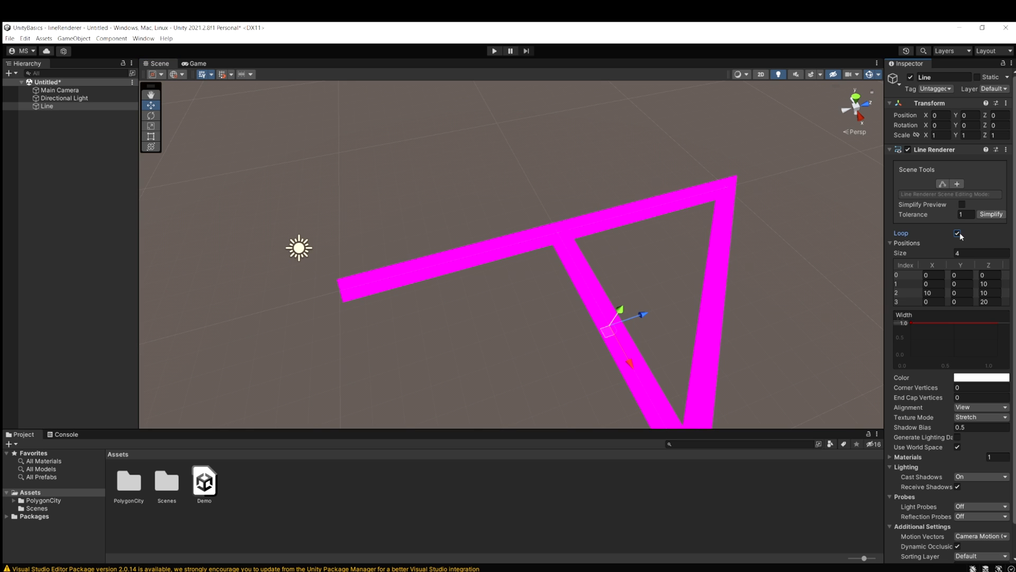
click(958, 233)
Step: Set position 3 of the line to X -5 and Z 30
click(991, 302)
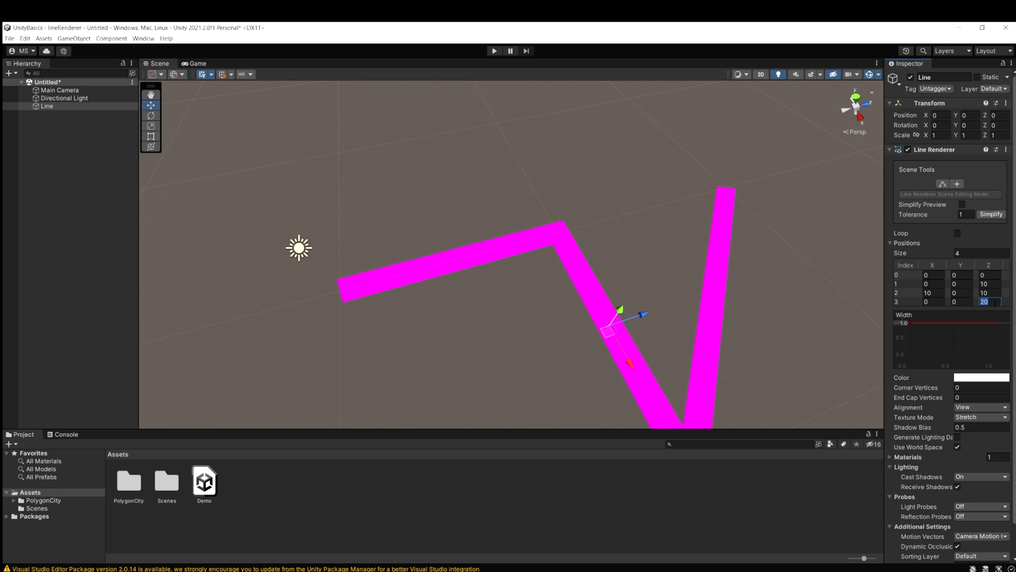
text(30)
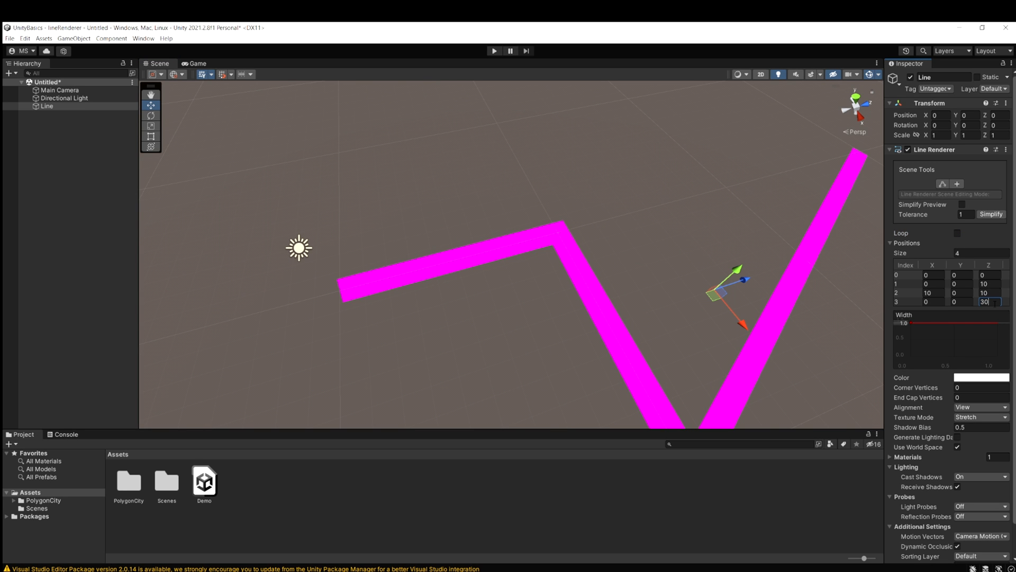
click(942, 302)
text(-5)
Step: Turn on Loop to preview the closed four-point line, and turn it off again
click(957, 233)
alt+drag(613, 292, 599, 139)
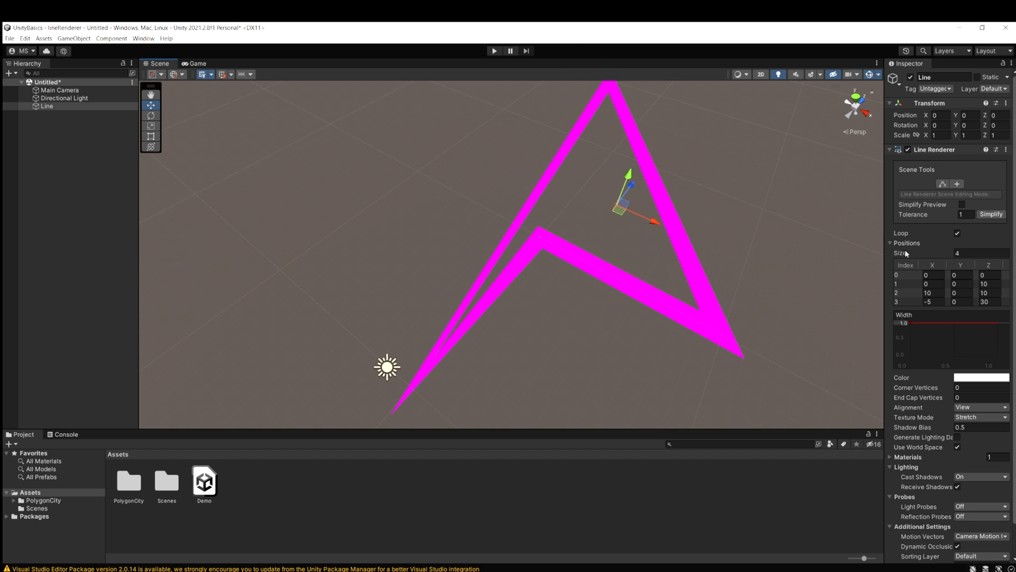
click(959, 234)
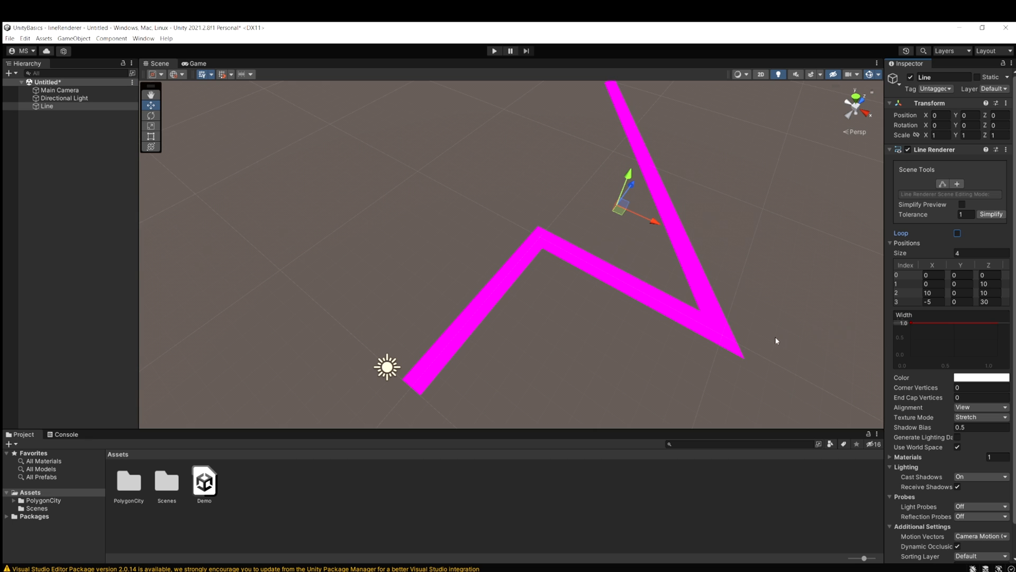
Step: Thin the whole line by lowering the starting key of its width curve to near zero
click(911, 323)
drag(913, 323, 913, 354)
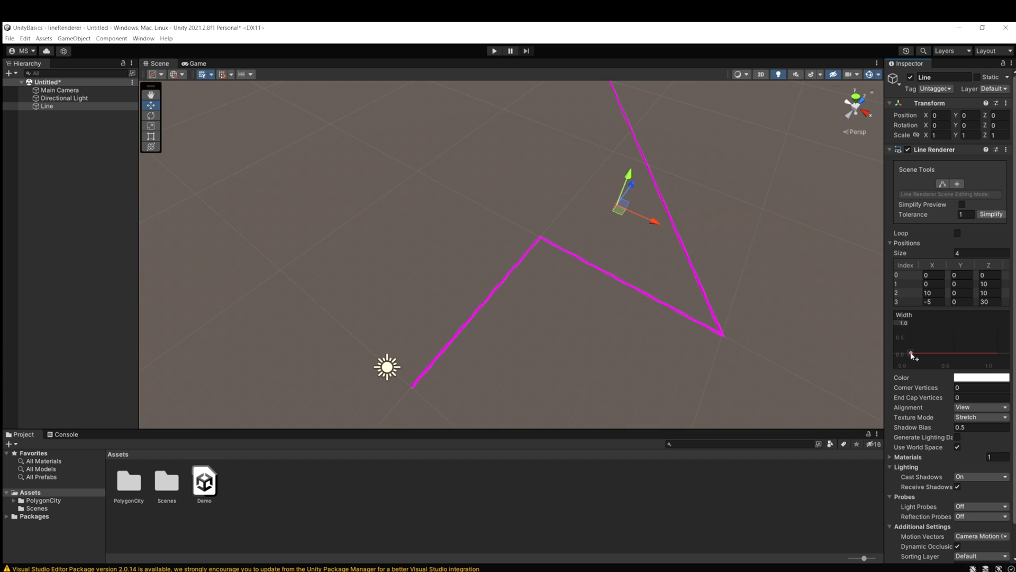
alt+drag(677, 345, 688, 267)
Step: Add keys along the width curve and shape them into two peaks so the line's thickness varies
double_click(936, 352)
double_click(954, 352)
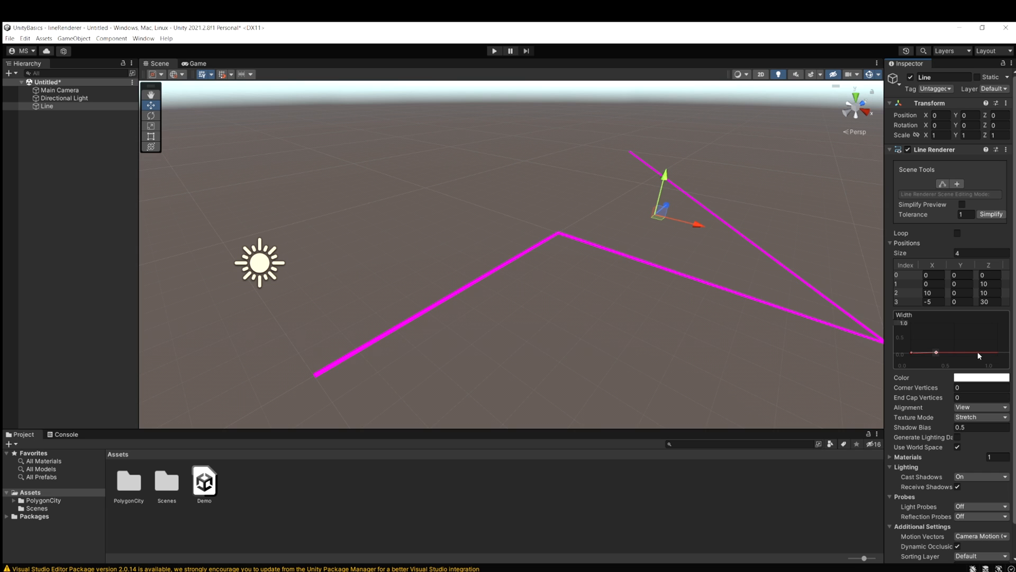
double_click(979, 352)
double_click(997, 353)
drag(978, 351, 964, 312)
double_click(935, 351)
drag(934, 350, 946, 304)
right_drag(643, 312, 910, 426)
key(a)
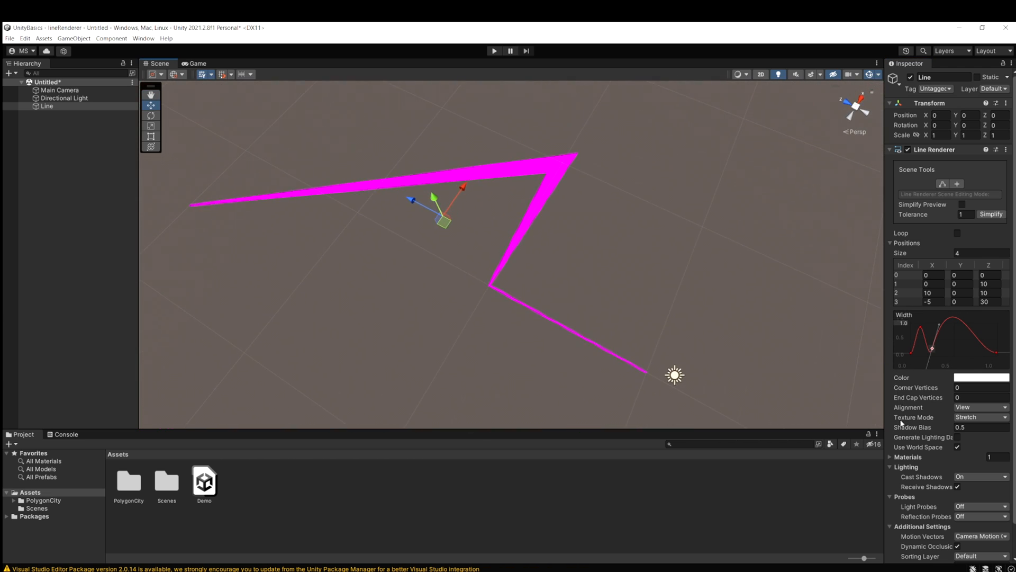
Step: Try Corner Vertices values of 4 and 24 to round the line's sharp bend
scroll(973, 360, down, 2)
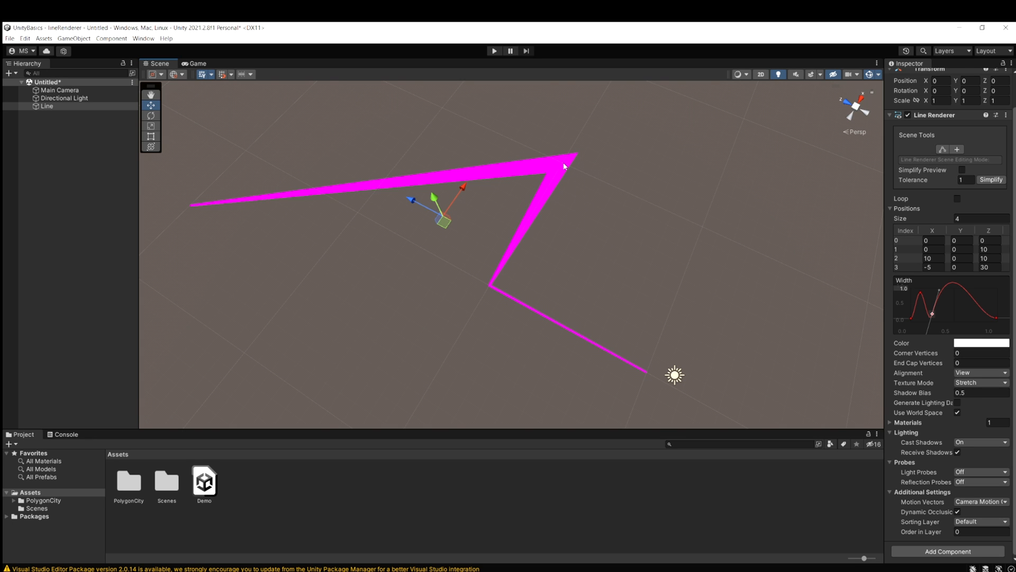
mouse_move(564, 201)
right_down()
mouse_move(576, 166)
mouse_move(594, 159)
mouse_move(586, 148)
mouse_move(555, 194)
right_up()
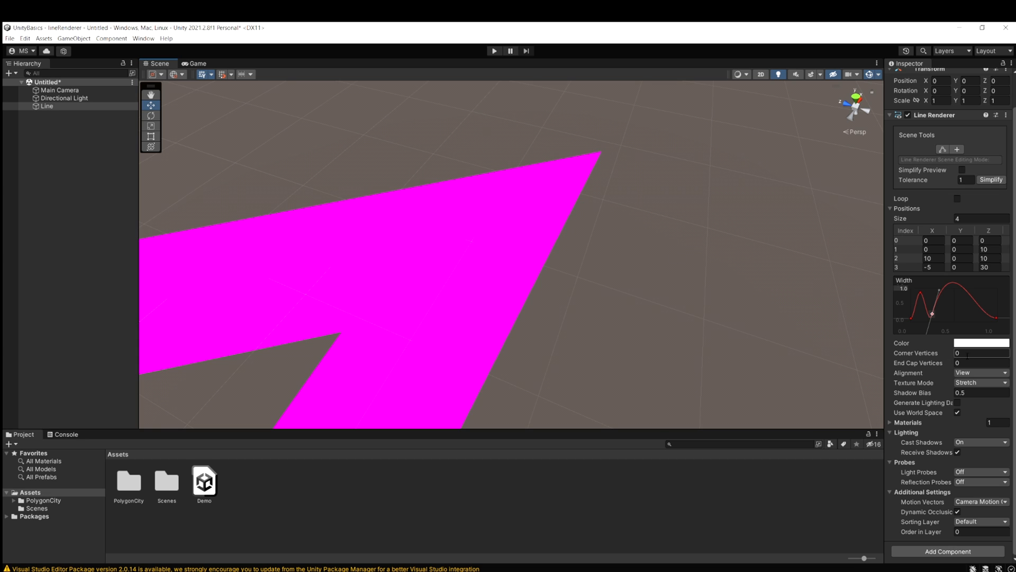
drag(933, 353, 939, 355)
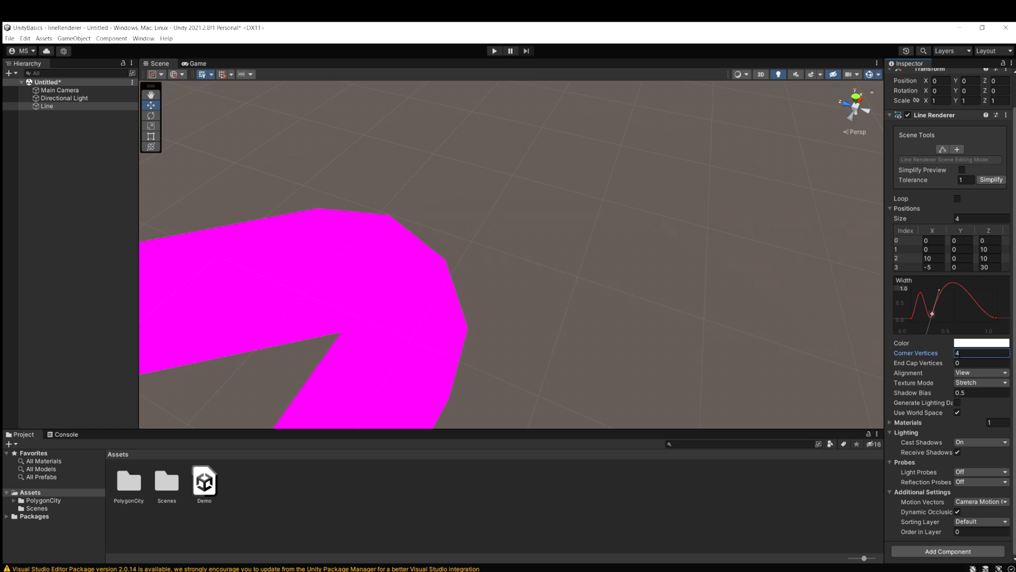
right_drag(507, 271, 454, 268)
middle_drag(453, 268, 549, 281)
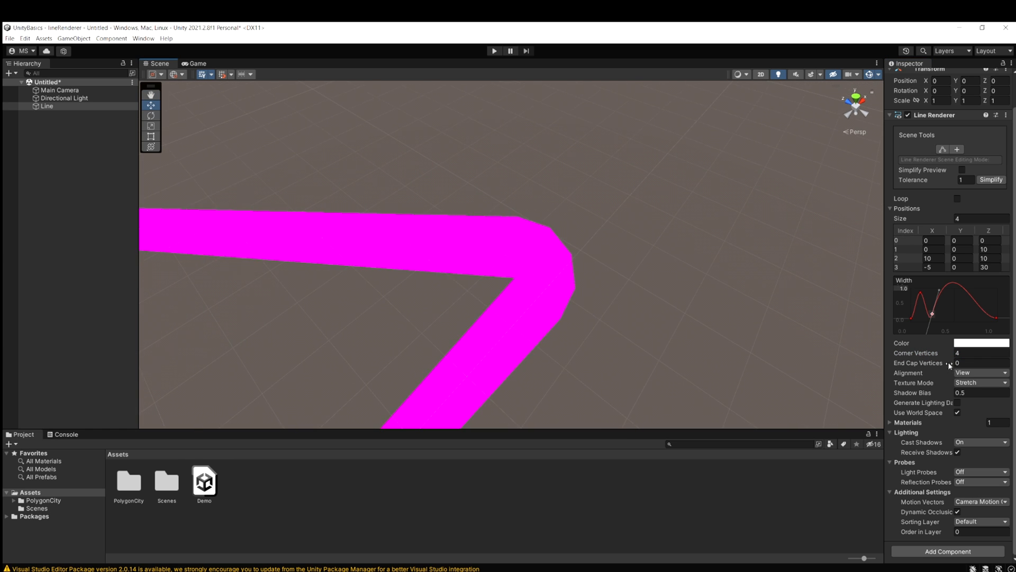
drag(941, 356, 953, 356)
right_drag(581, 280, 534, 245)
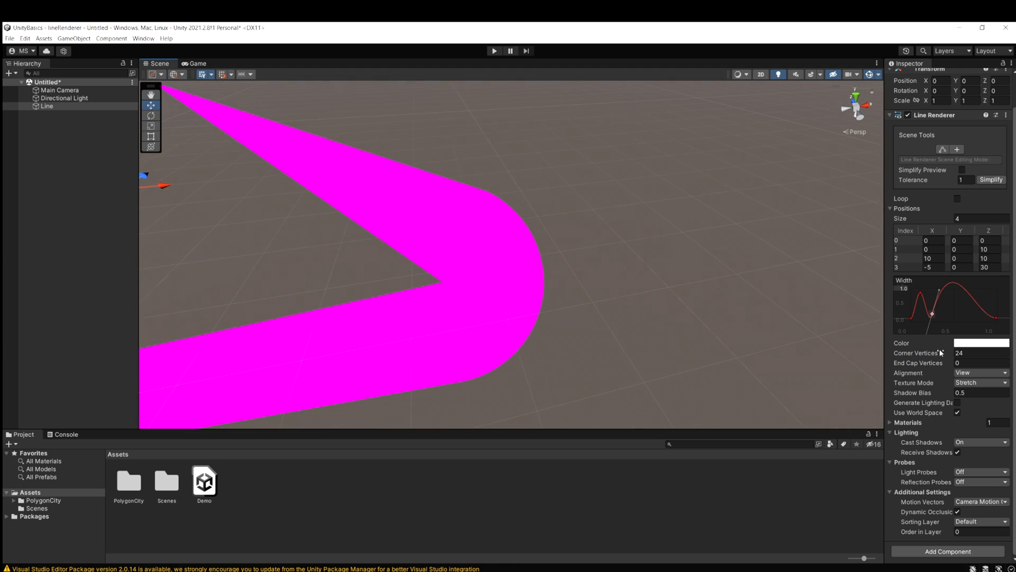
right_drag(546, 284, 458, 235)
Step: Set the line's Corner Vertices to 5
drag(936, 354, 926, 353)
right_drag(638, 317, 578, 300)
alt+drag(579, 299, 704, 365)
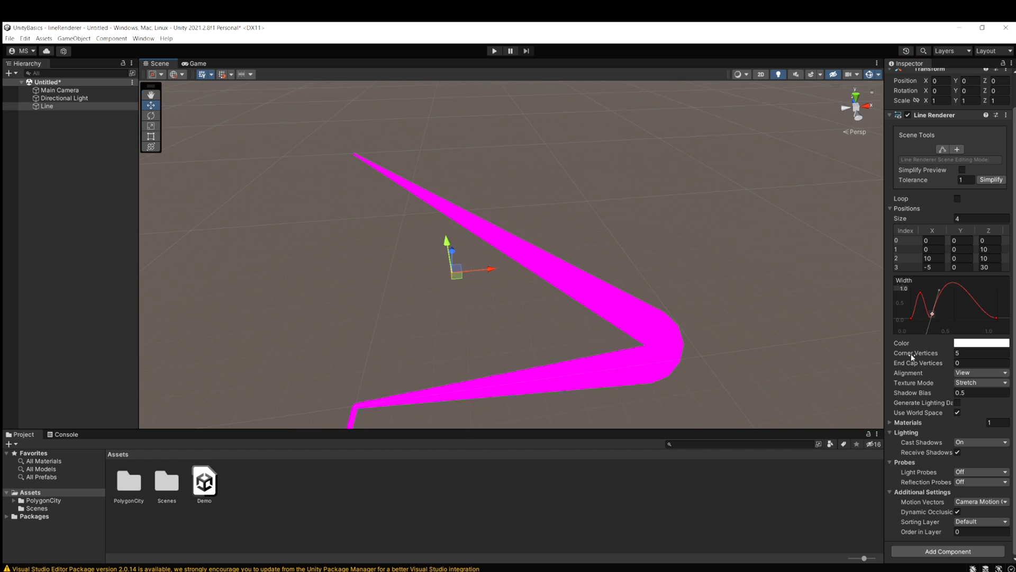
Step: Set End Cap Vertices to 1 for the line's blunt end
alt+drag(557, 301, 701, 322)
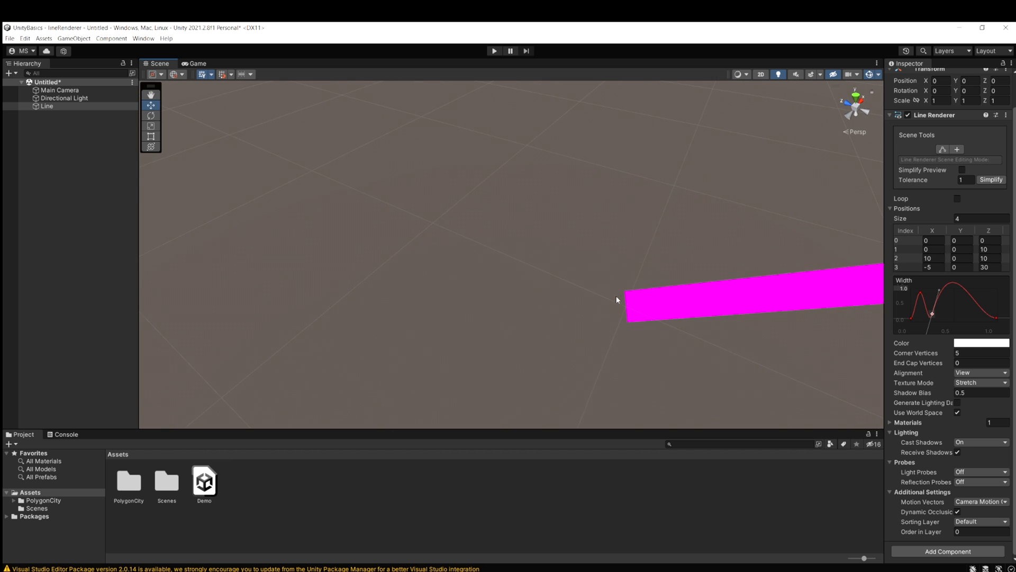
drag(943, 363, 945, 363)
alt+drag(767, 318, 819, 321)
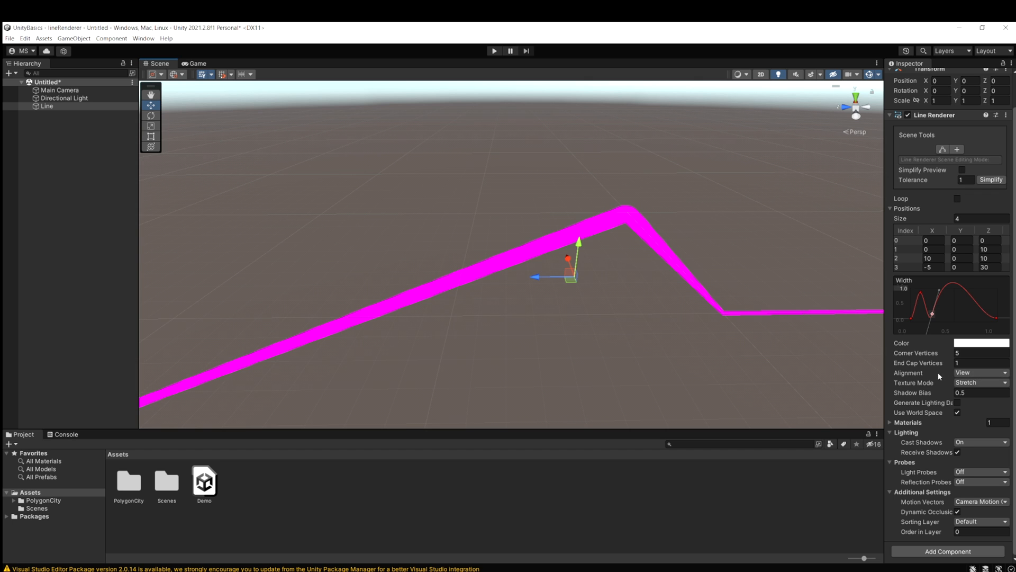
Step: Try the Transform Z alignment on the line, switch it back to View and compare from several angles
alt+drag(662, 338, 282, 229)
right_drag(286, 256, 642, 337)
click(981, 373)
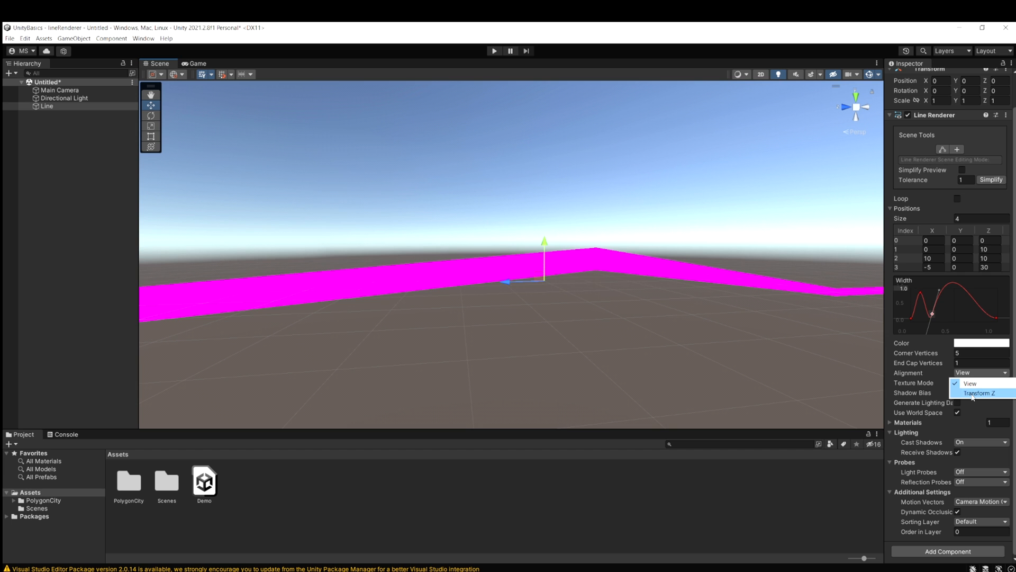
click(972, 393)
right_drag(573, 338, 441, 385)
click(980, 373)
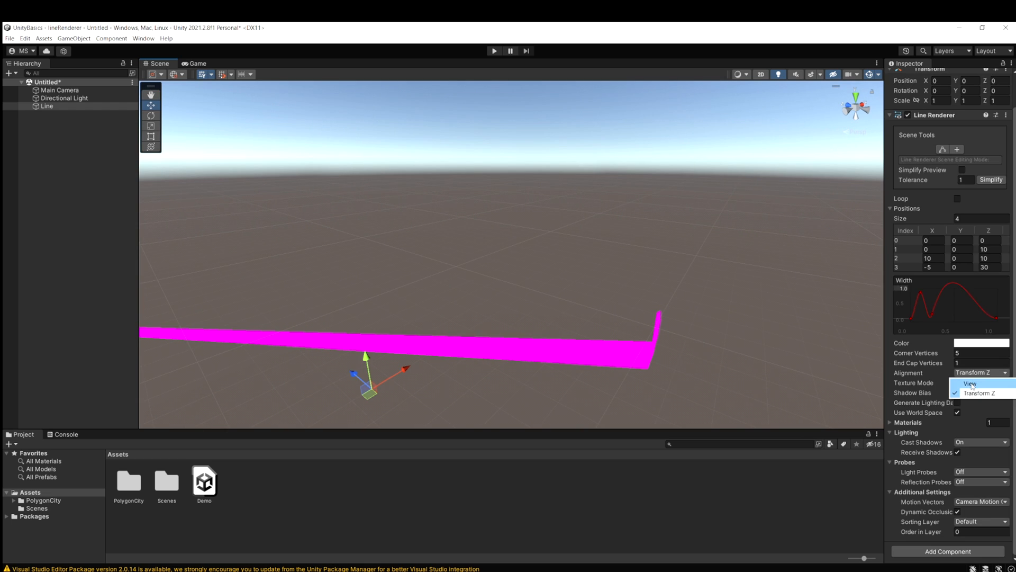
click(970, 384)
right_drag(655, 377, 724, 393)
right_drag(547, 345, 604, 359)
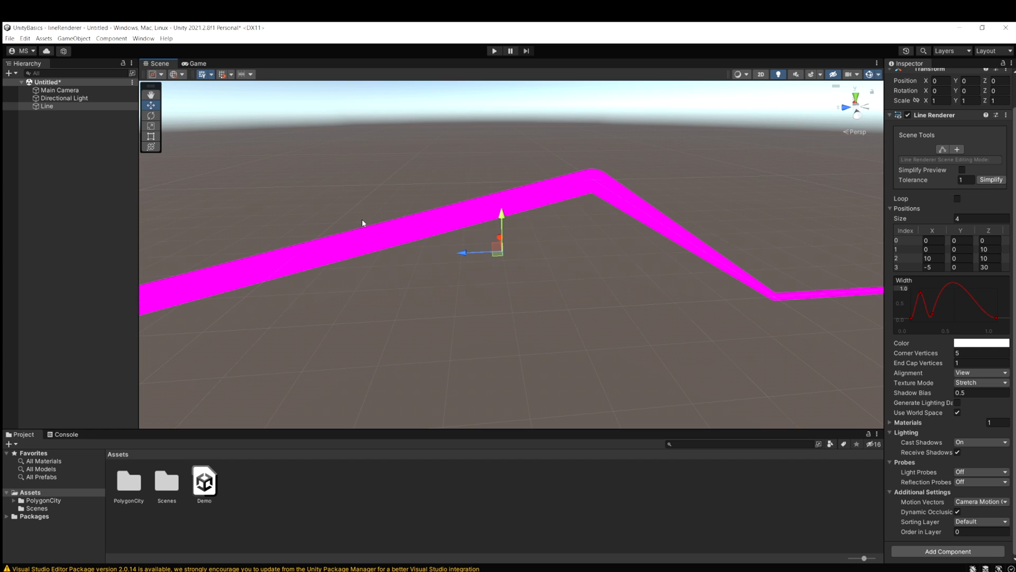
right_drag(855, 330, 730, 330)
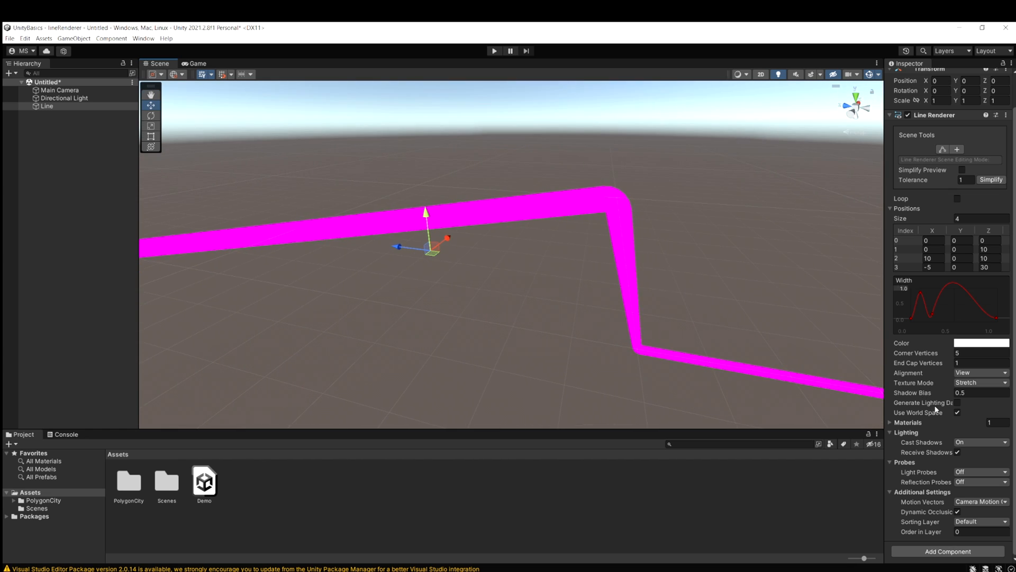
right_drag(602, 321, 538, 321)
Step: Try moving the Line object along the X axis while Use World Space is enabled
click(47, 106)
scroll(979, 90, up, 2)
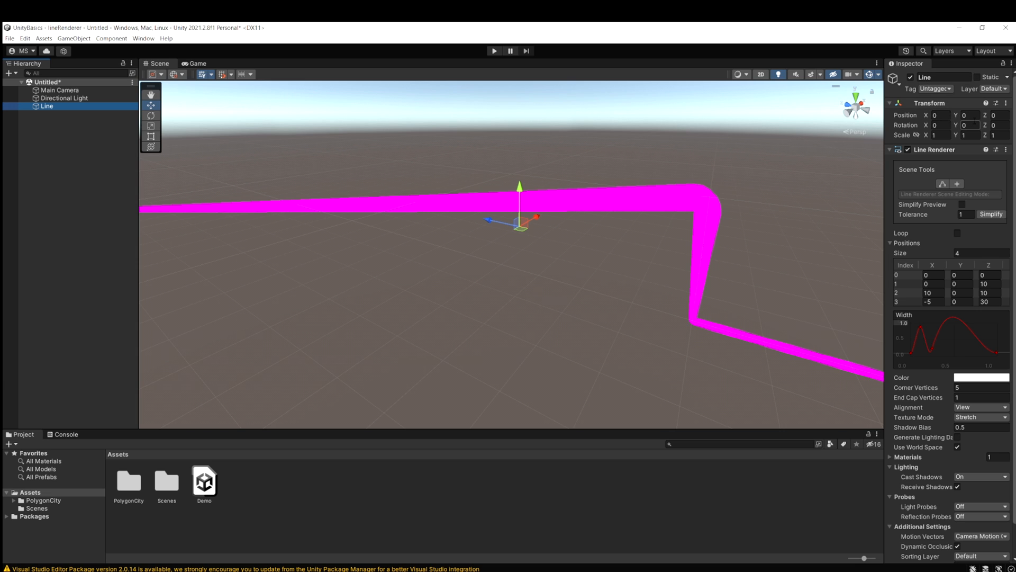
click(581, 209)
key(f)
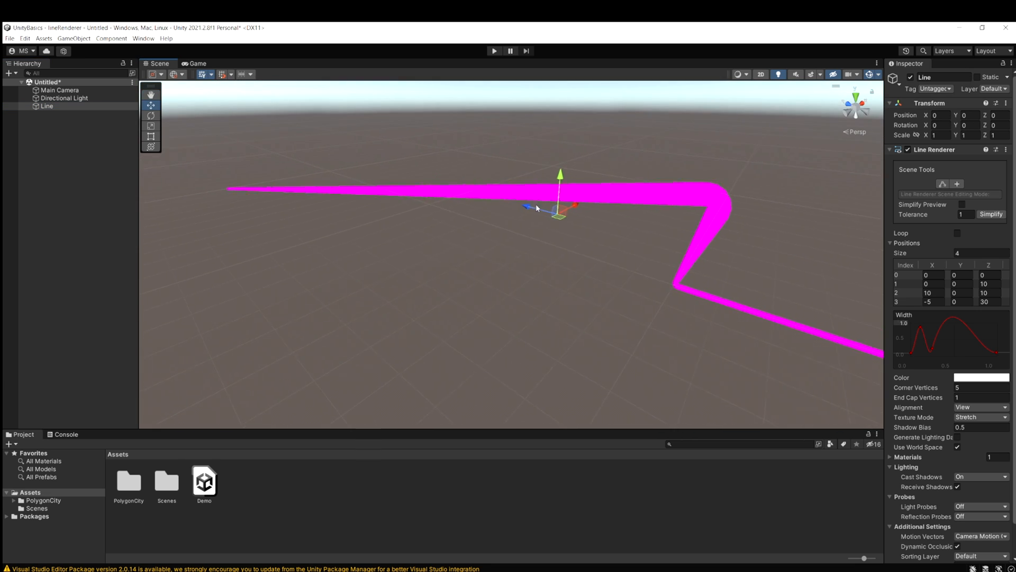
drag(575, 207, 310, 351)
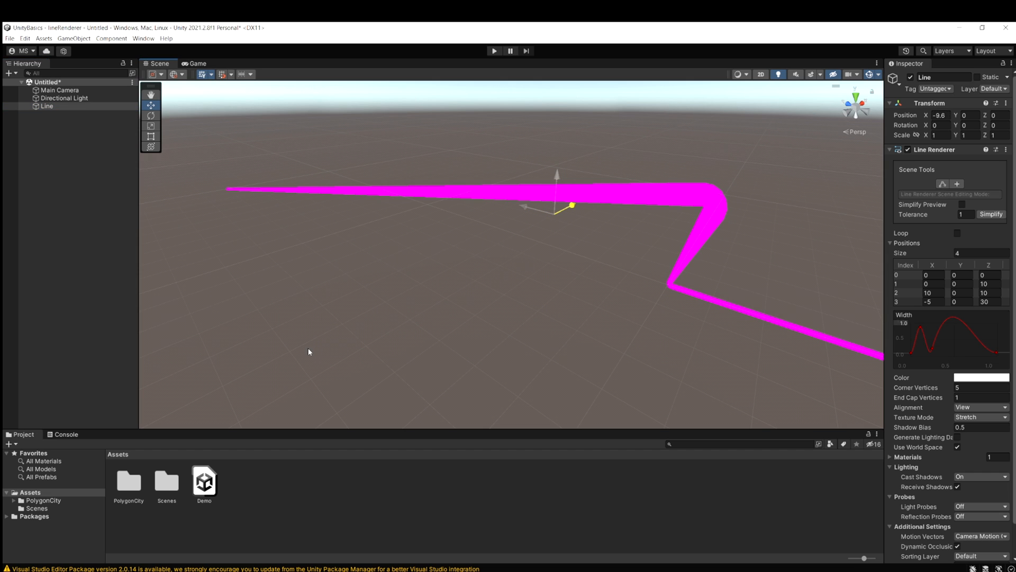
drag(388, 306, 369, 326)
drag(290, 354, 276, 356)
drag(718, 166, 719, 167)
Step: Move the Line object to about X -3.35 with Use World Space turned off, and turn that option back on
click(958, 447)
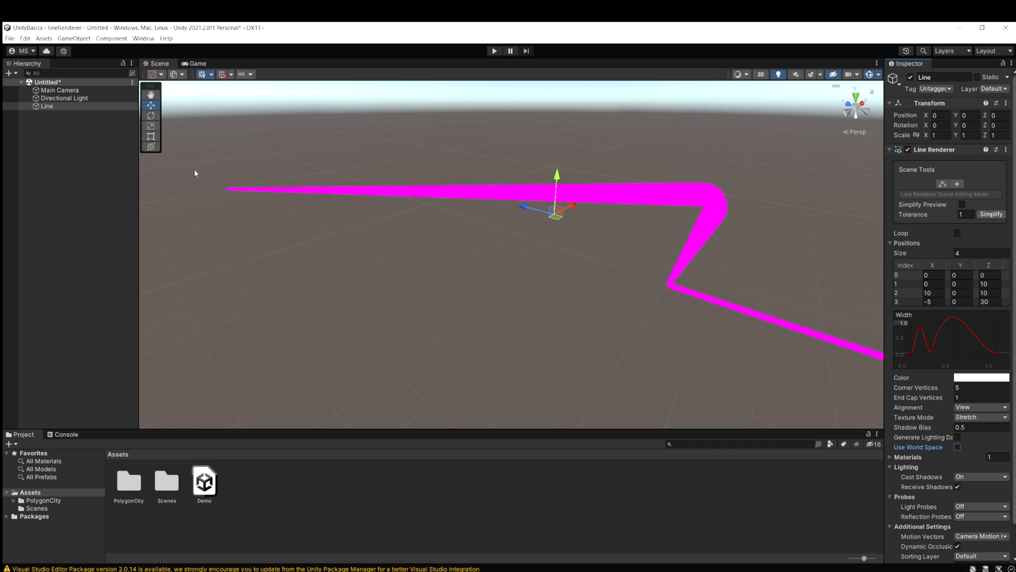
click(49, 108)
drag(572, 204, 553, 296)
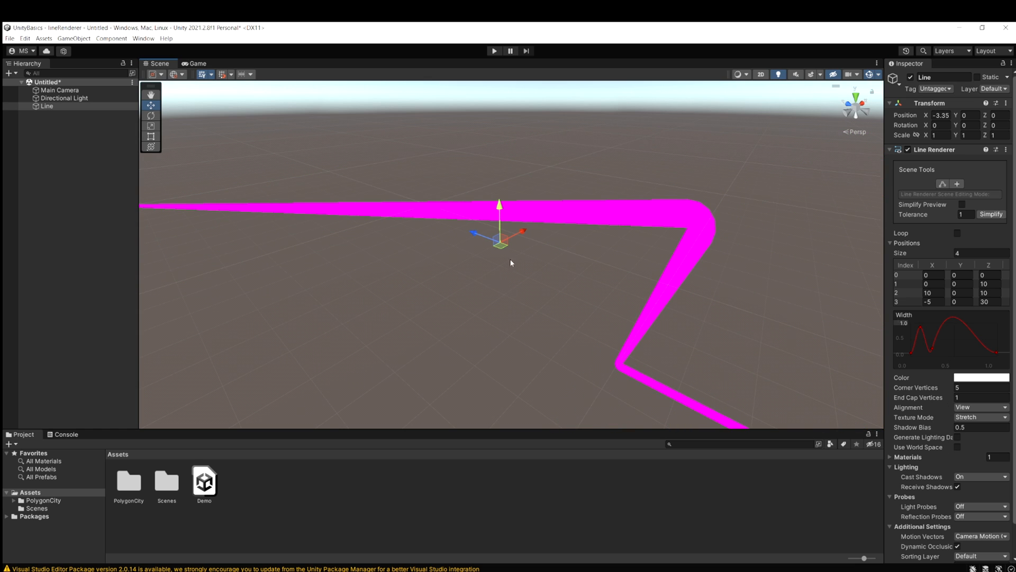
alt+drag(455, 272, 551, 288)
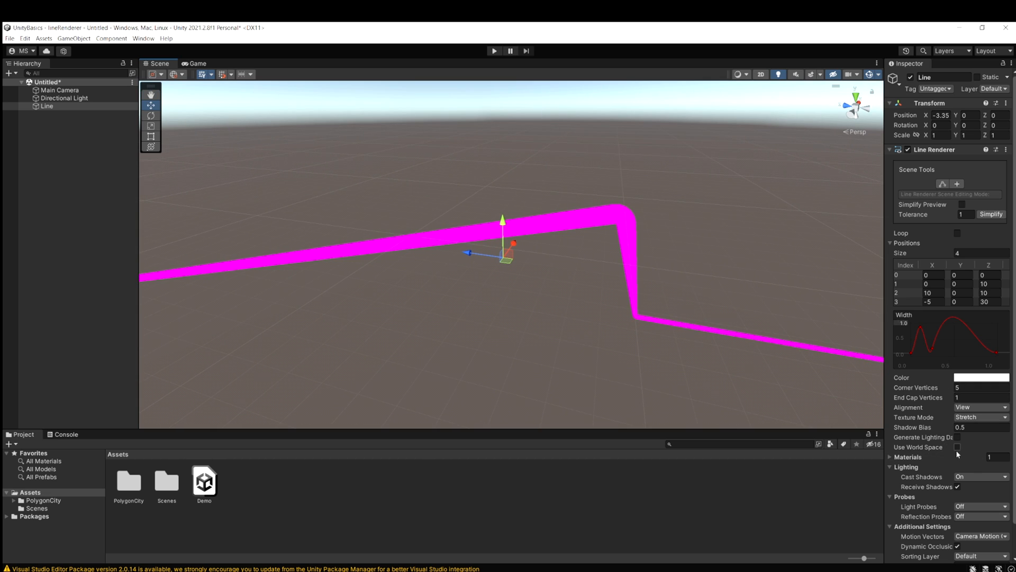
click(957, 448)
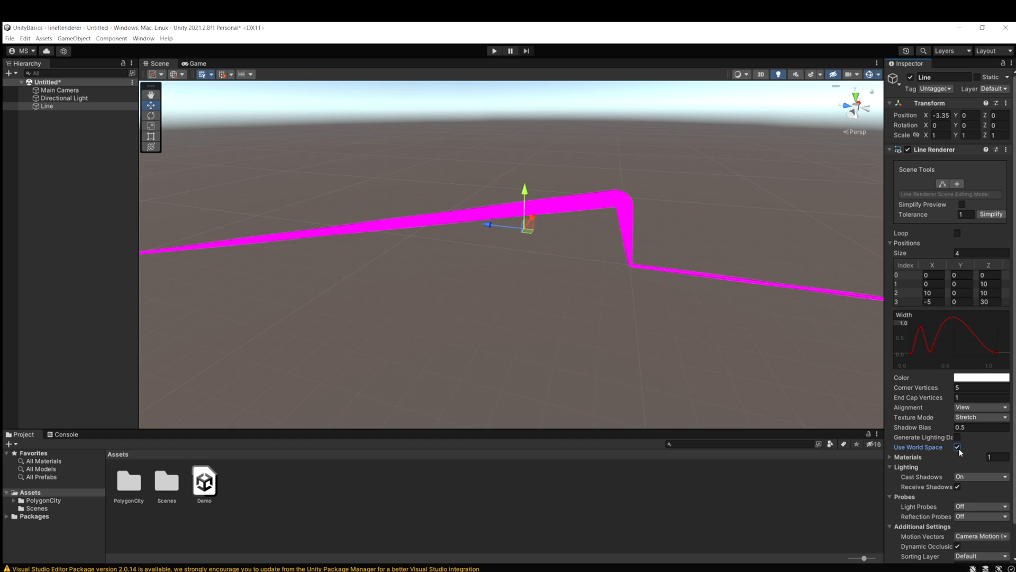
Step: Expand the line's material list and create a new material in the Assets folder
scroll(946, 445, down, 3)
click(912, 423)
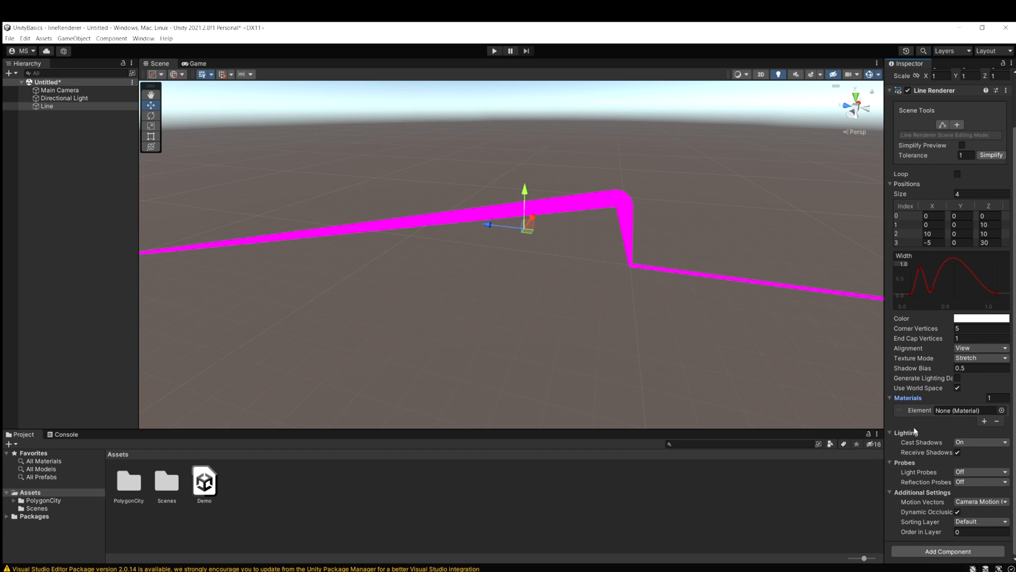
right_click(296, 513)
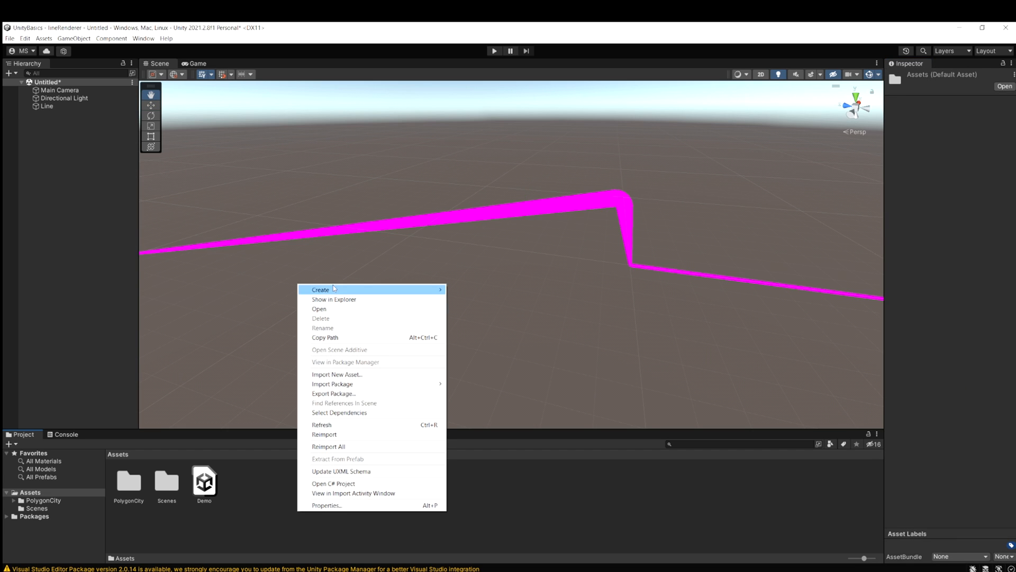
mouse_move(334, 290)
click(465, 392)
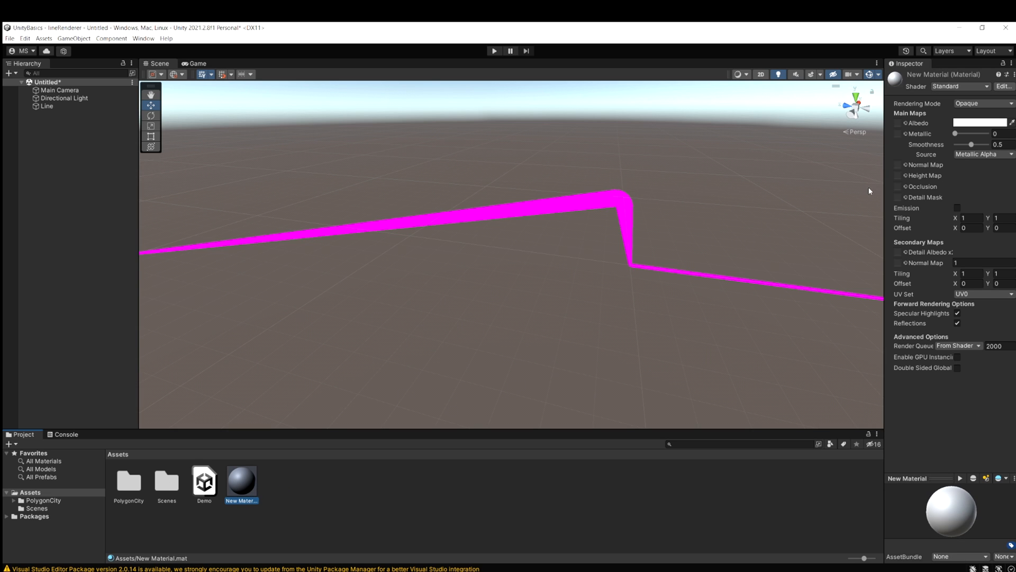
Step: Assign the new material to the Line Renderer's empty material element and view the shaded line
click(47, 106)
scroll(957, 438, down, 3)
drag(252, 488, 947, 411)
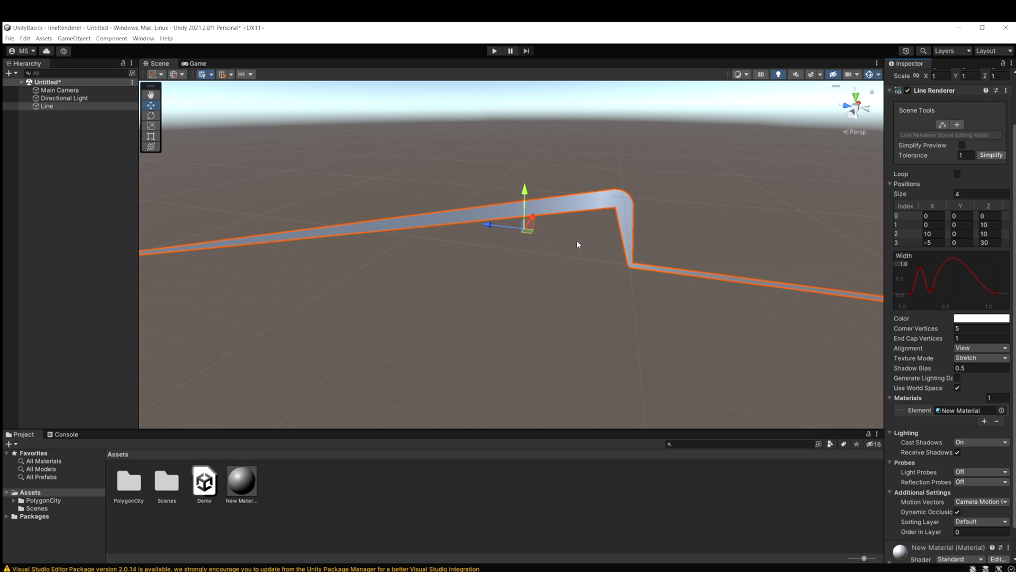
mouse_move(540, 335)
right_down()
mouse_move(629, 336)
mouse_move(551, 323)
right_up()
key(a)
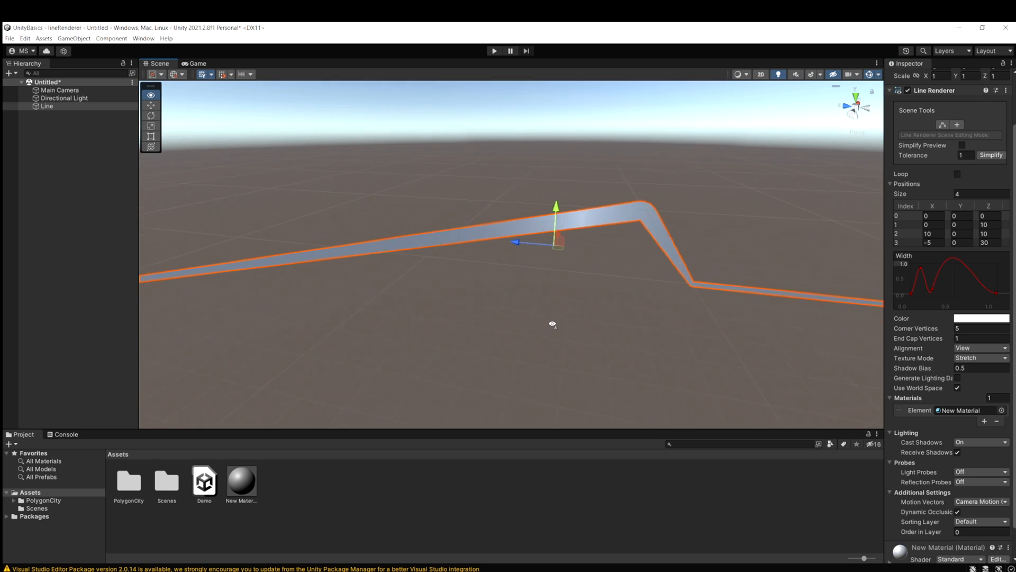
Step: Set the new material's shader to Particles/Standard Unlit with Transparent rendering mode
click(245, 483)
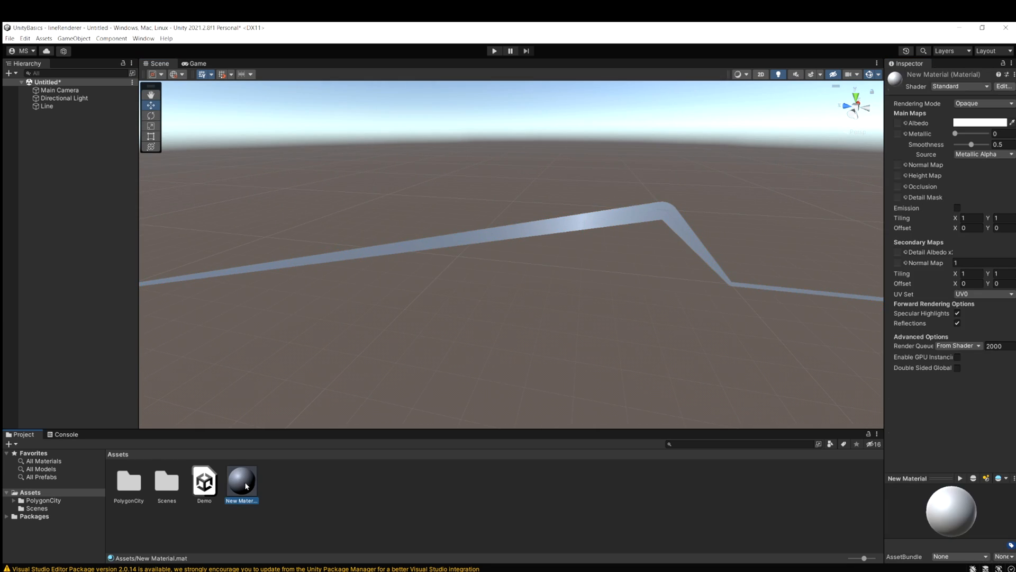
click(963, 87)
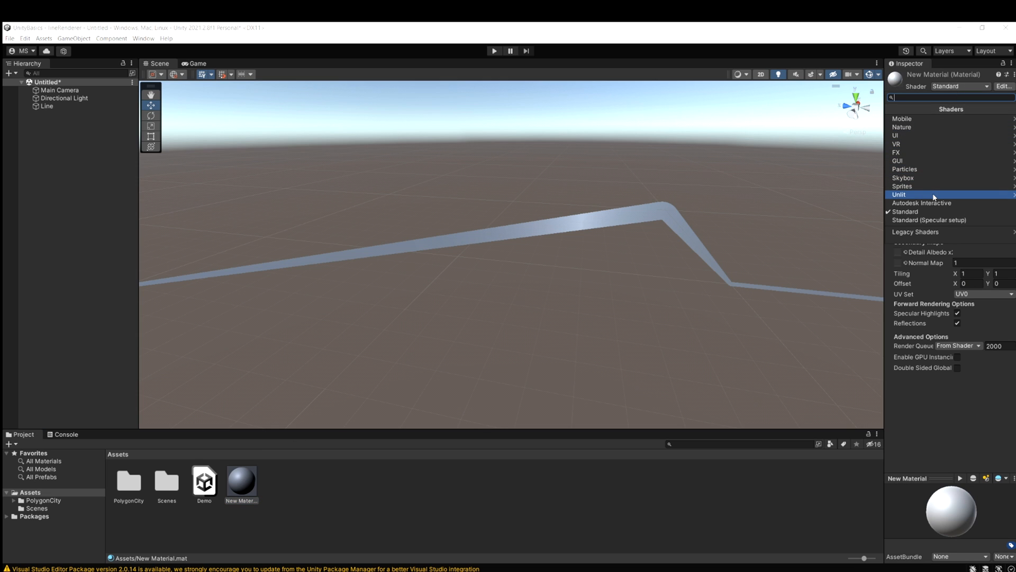
click(937, 169)
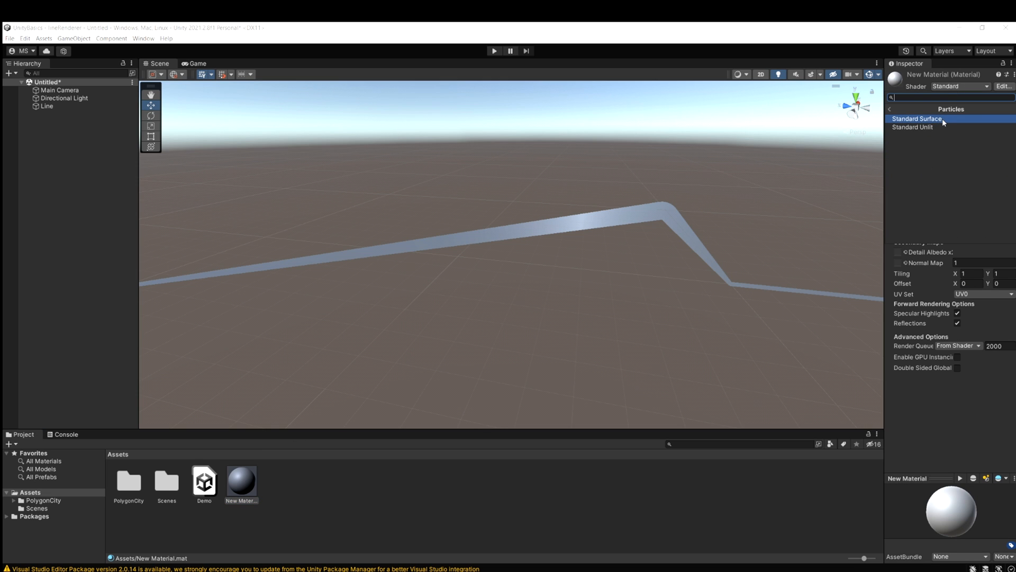
click(931, 128)
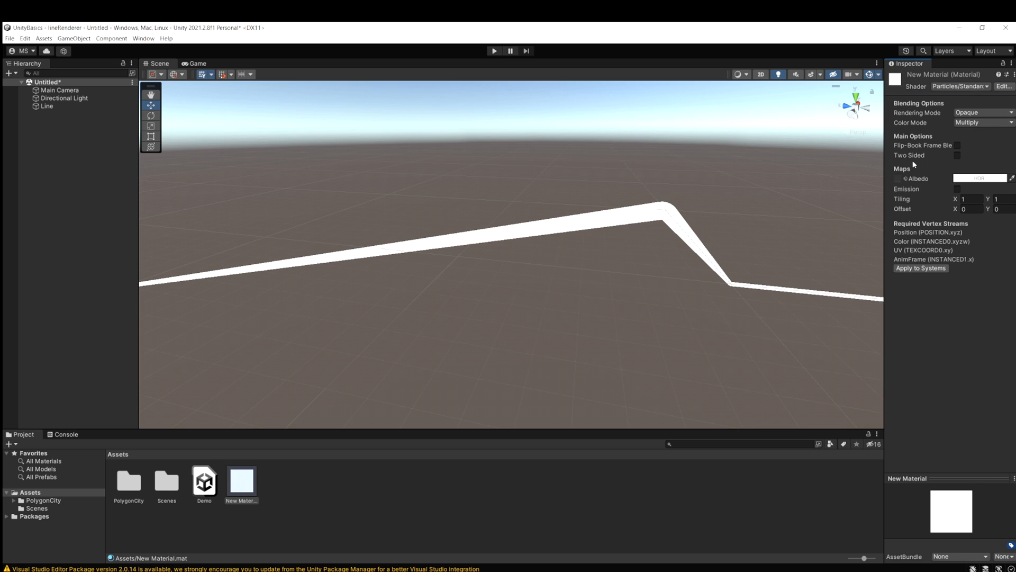
click(982, 112)
click(981, 150)
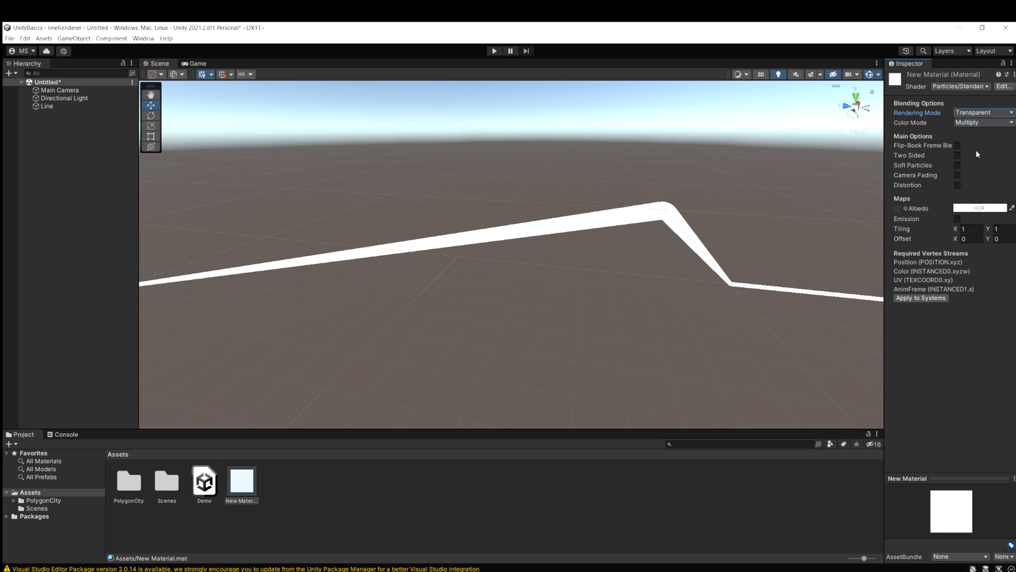
Step: Set the first color key of the line's color gradient to bright green
click(74, 107)
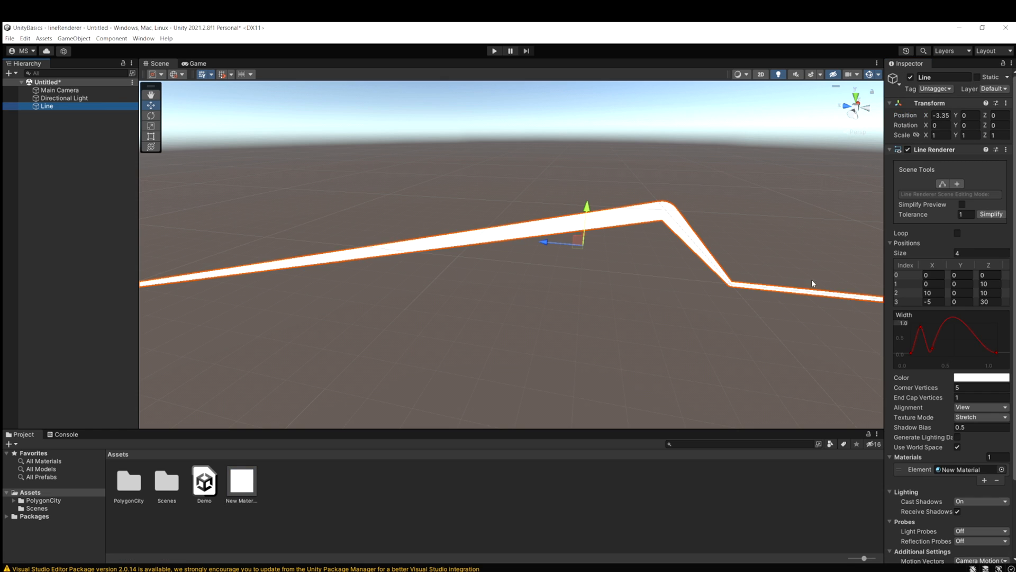
scroll(950, 349, down, 3)
click(971, 298)
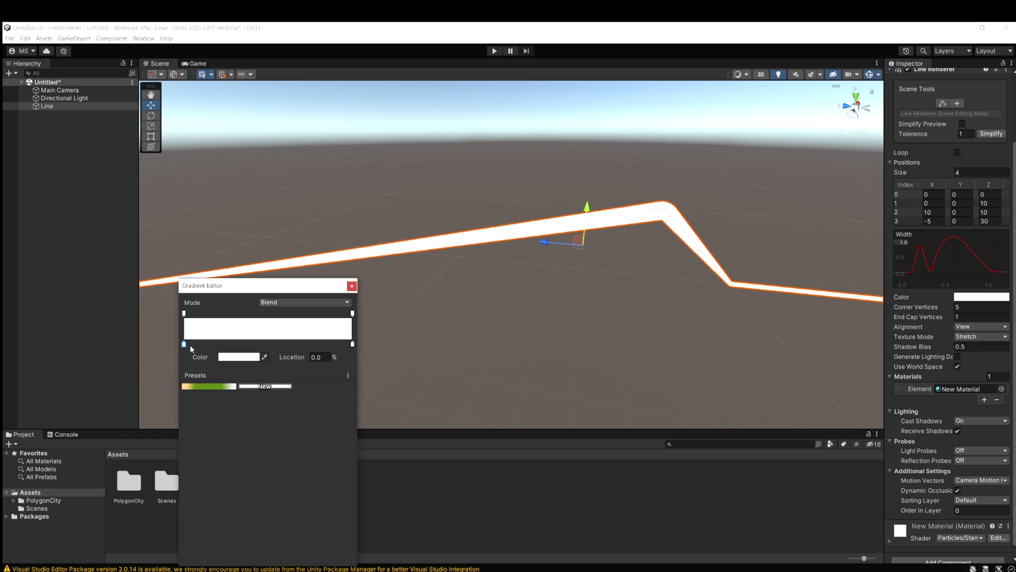
click(227, 357)
click(269, 367)
drag(300, 403, 311, 391)
click(336, 327)
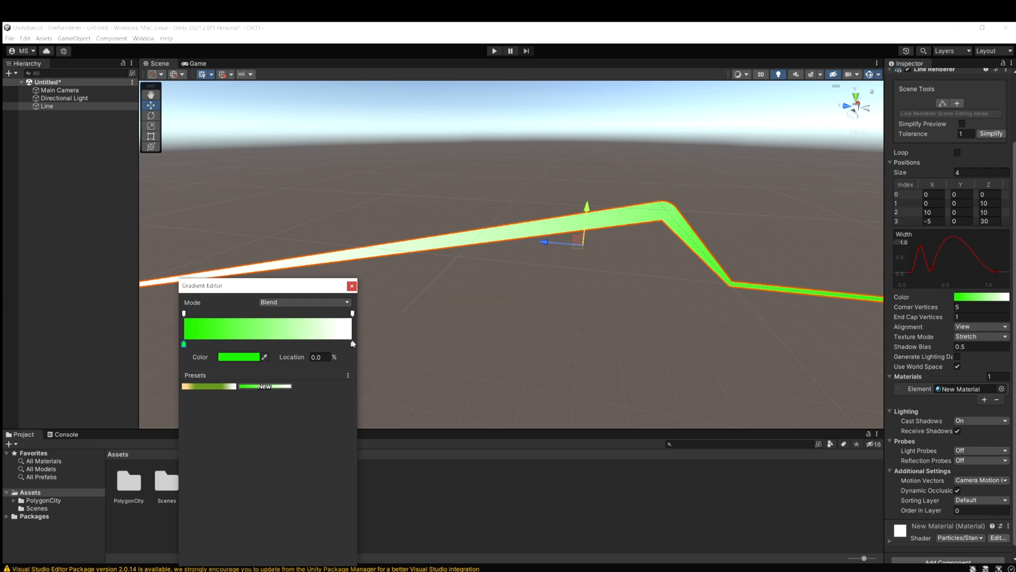
Step: Set the gradient's end color key at 100% to red and view the line's color blend
click(353, 345)
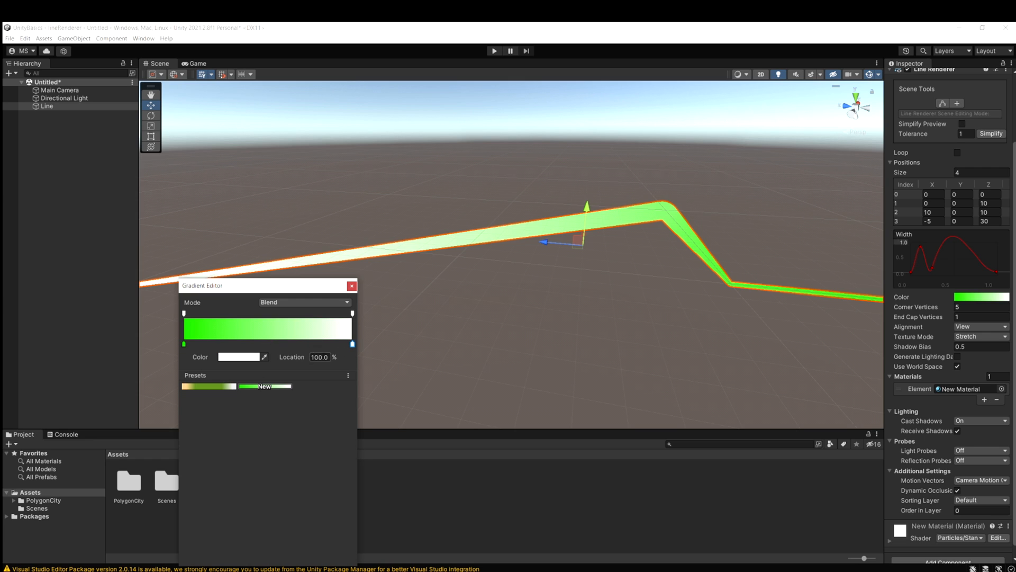
click(252, 358)
drag(328, 408, 336, 393)
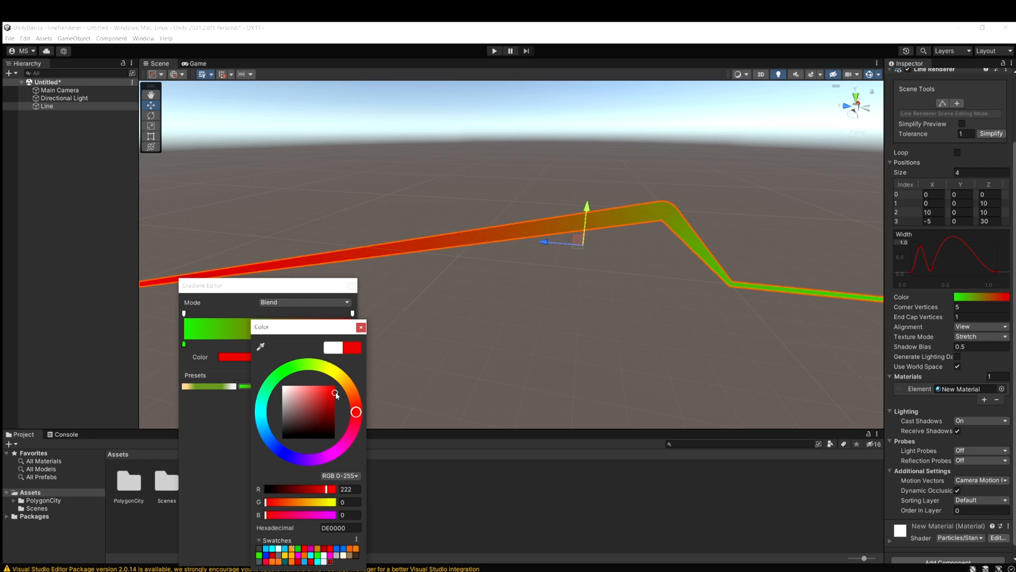
click(361, 327)
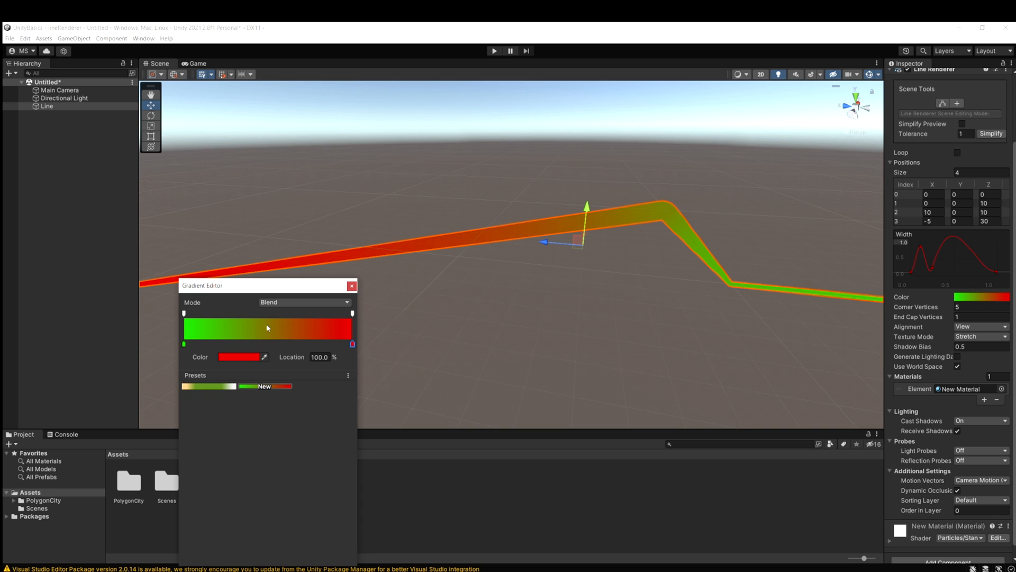
right_drag(571, 300, 665, 305)
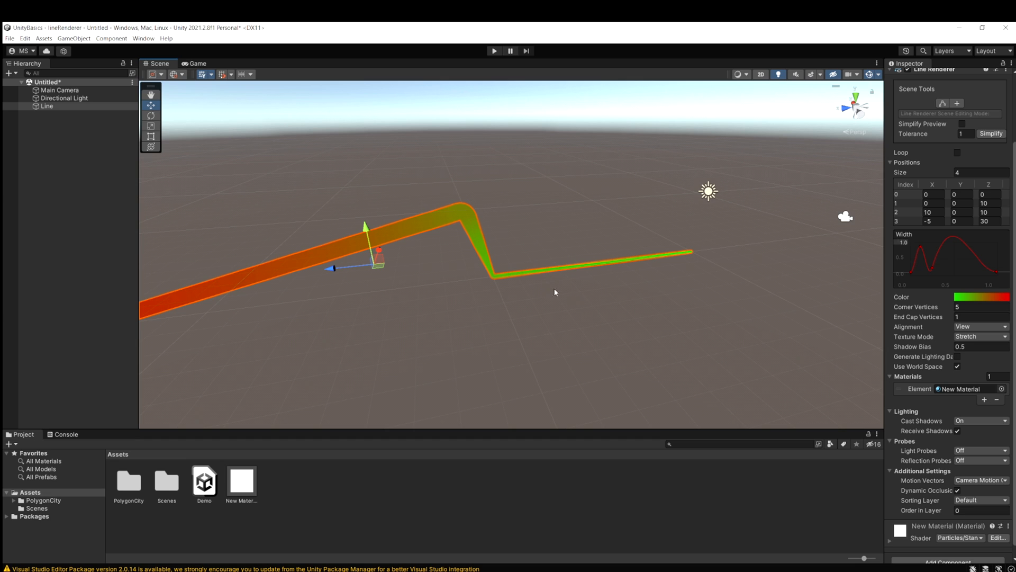
Step: Add a purple color key (860080) to the line's gradient at location 51.8%
click(994, 297)
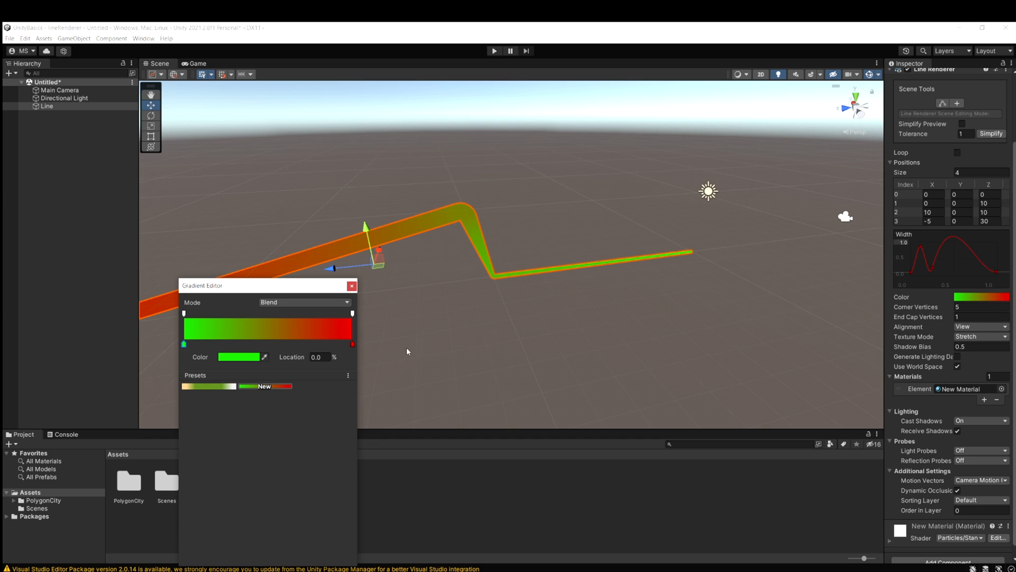
double_click(272, 345)
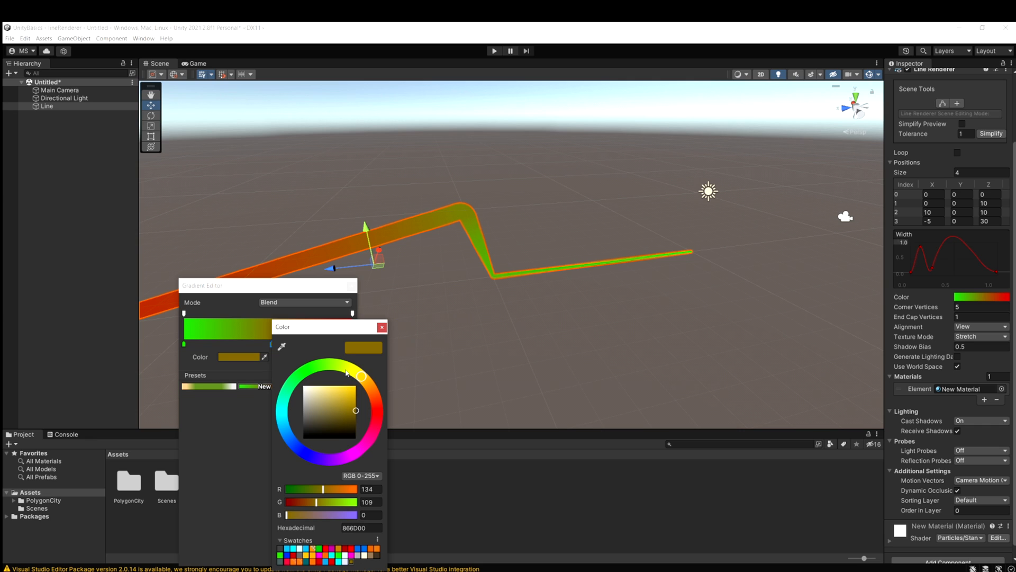
click(356, 453)
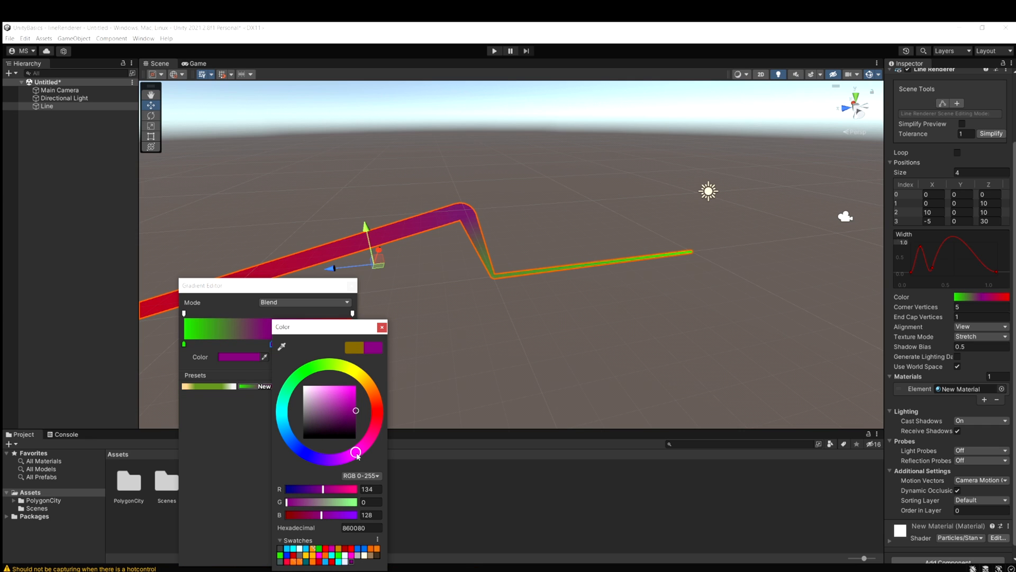
click(382, 326)
mouse_move(274, 340)
mouse_down()
mouse_move(223, 344)
mouse_move(317, 350)
mouse_move(222, 345)
mouse_move(271, 346)
mouse_up()
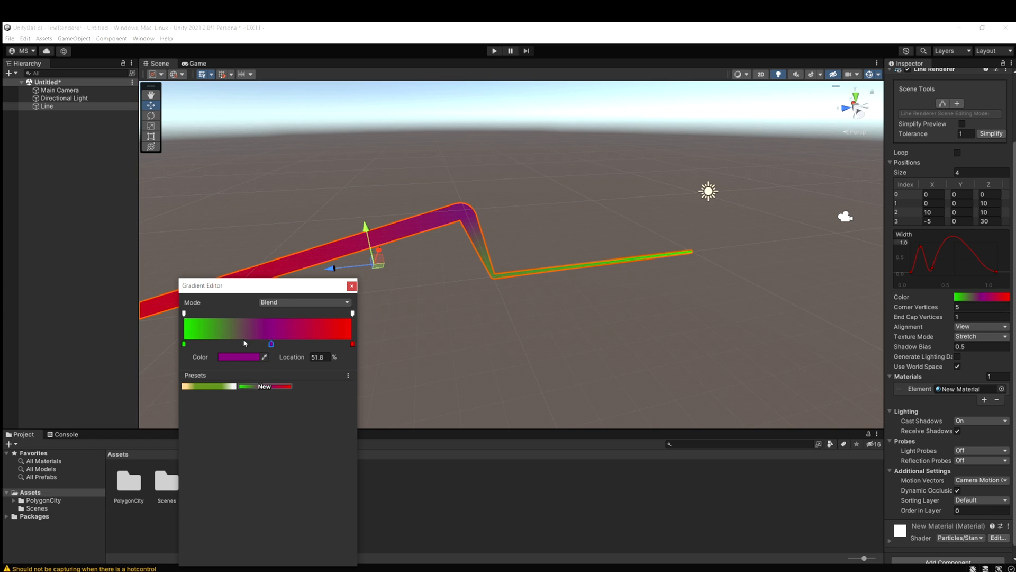
Step: Save the green-purple-red gradient as a preset, try the other preset and reapply the saved one
click(264, 386)
click(210, 387)
click(255, 385)
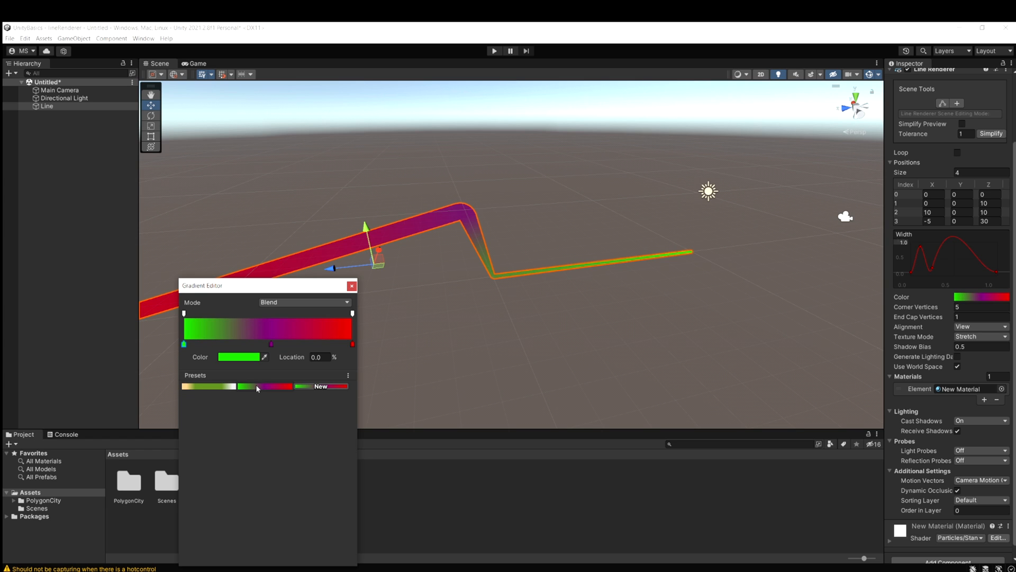
Step: Set the gradient's alpha key at 100% to 0 and view the line's faded end
click(353, 314)
drag(249, 358, 221, 358)
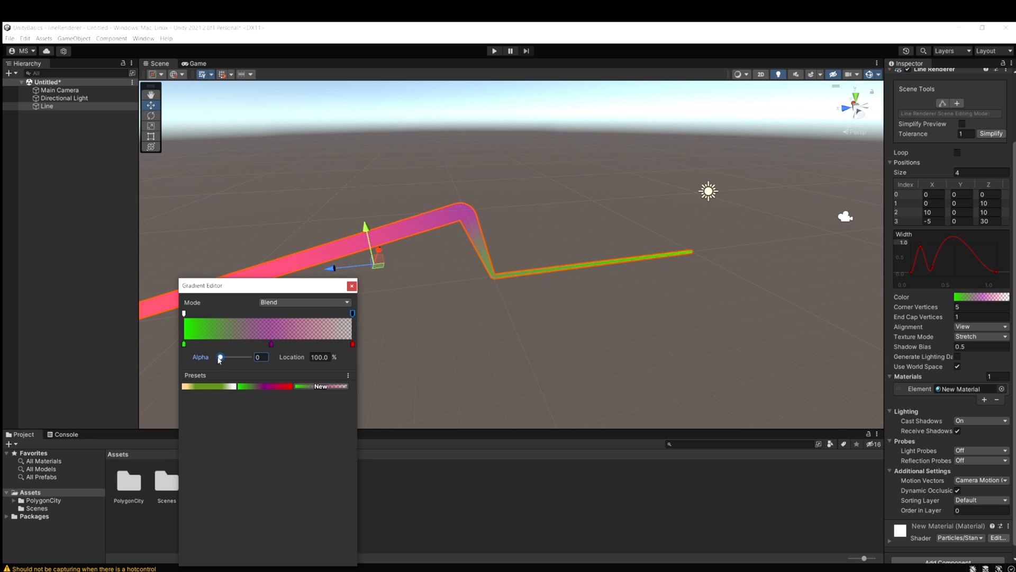
click(351, 286)
alt+drag(347, 297, 335, 260)
alt+drag(518, 265, 319, 232)
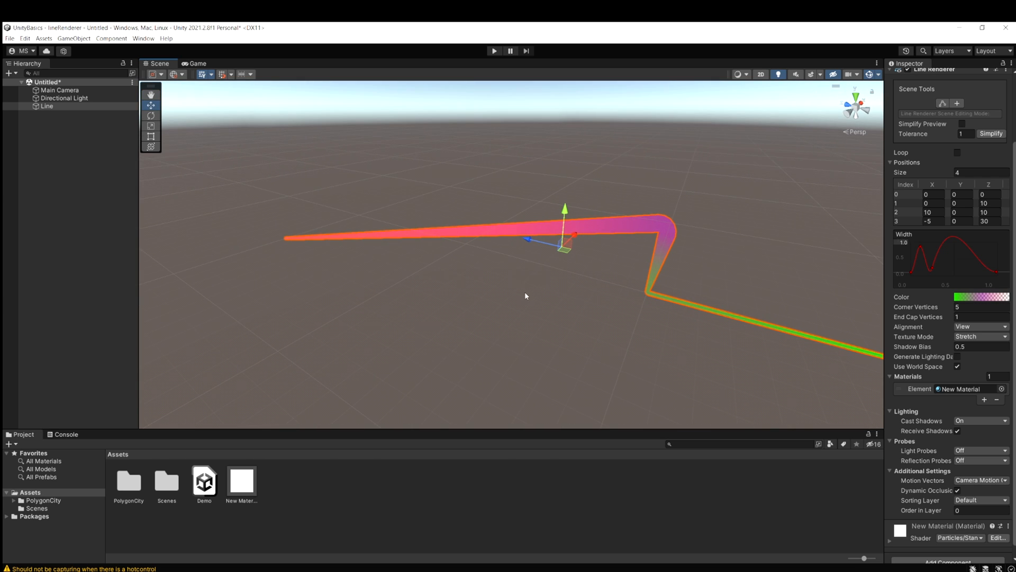
Step: Change the new material's shader to Unlit/Transparent
click(243, 486)
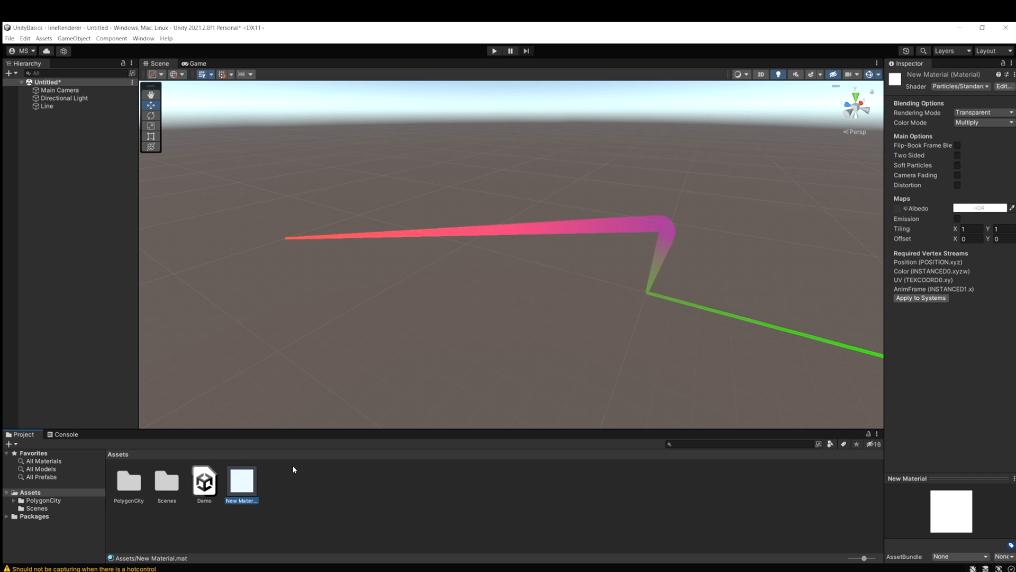
click(975, 87)
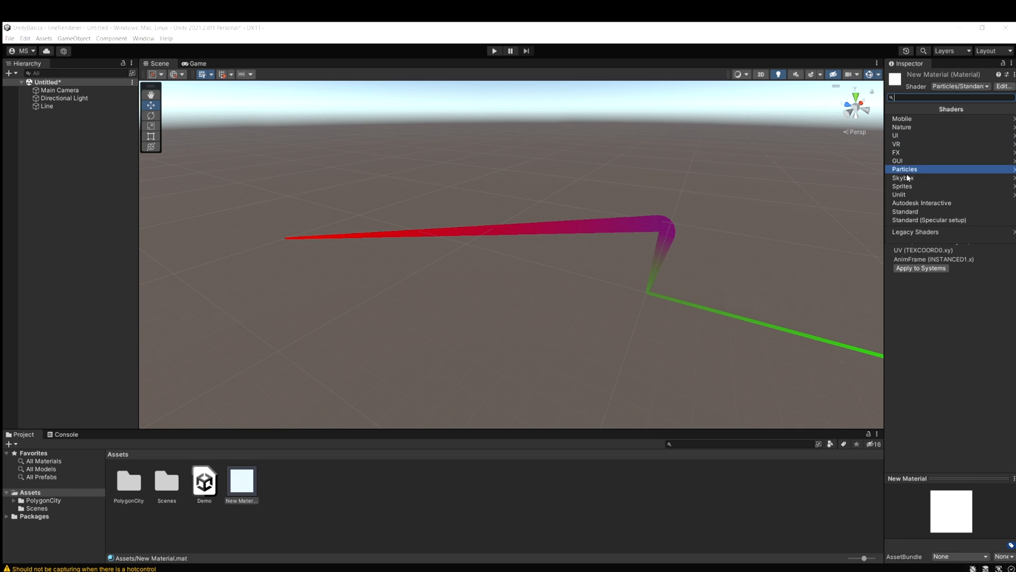
click(910, 194)
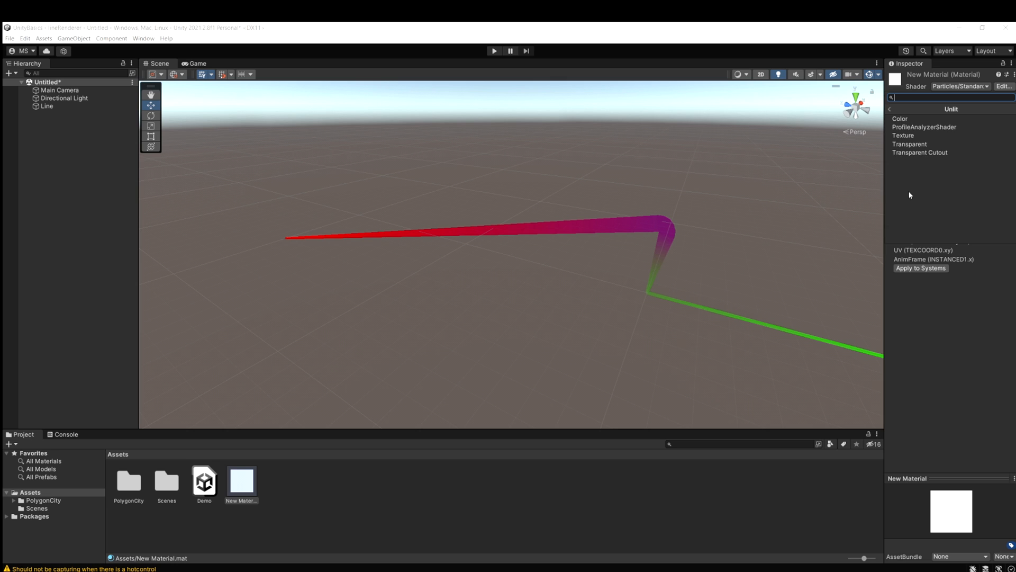
click(920, 145)
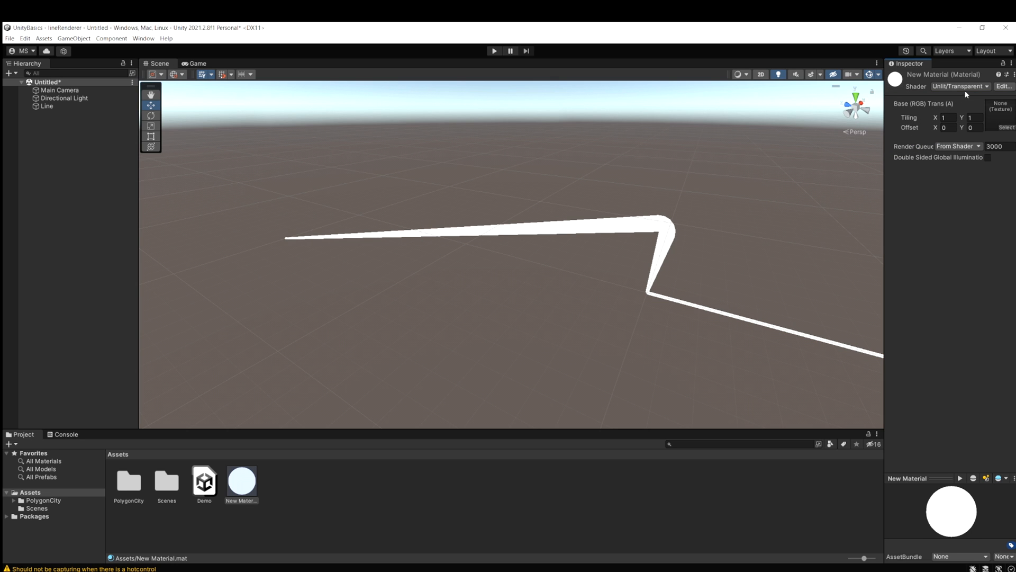
Step: Assign the built-in soft round particle glow texture to the material's base map
click(1007, 128)
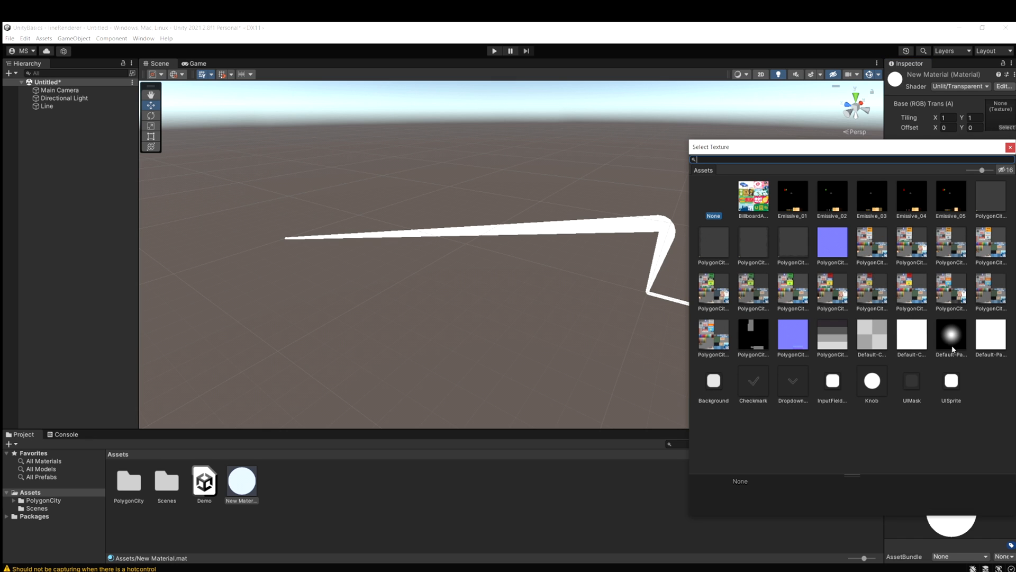
double_click(958, 342)
alt+drag(654, 273, 672, 289)
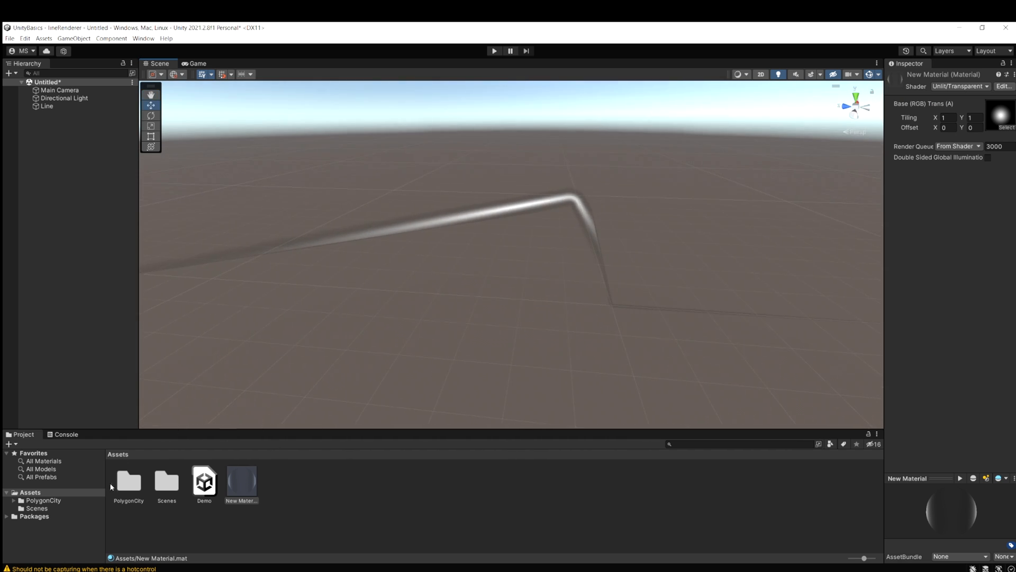
Step: Set the Line's texture mode to Tile and view the repeated texture along the line
click(77, 105)
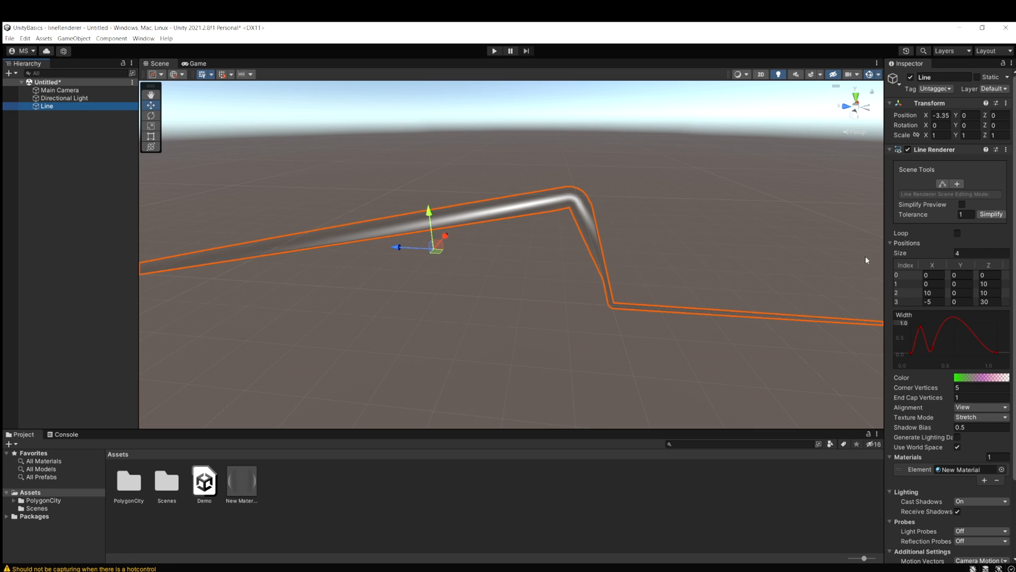
scroll(942, 349, down, 3)
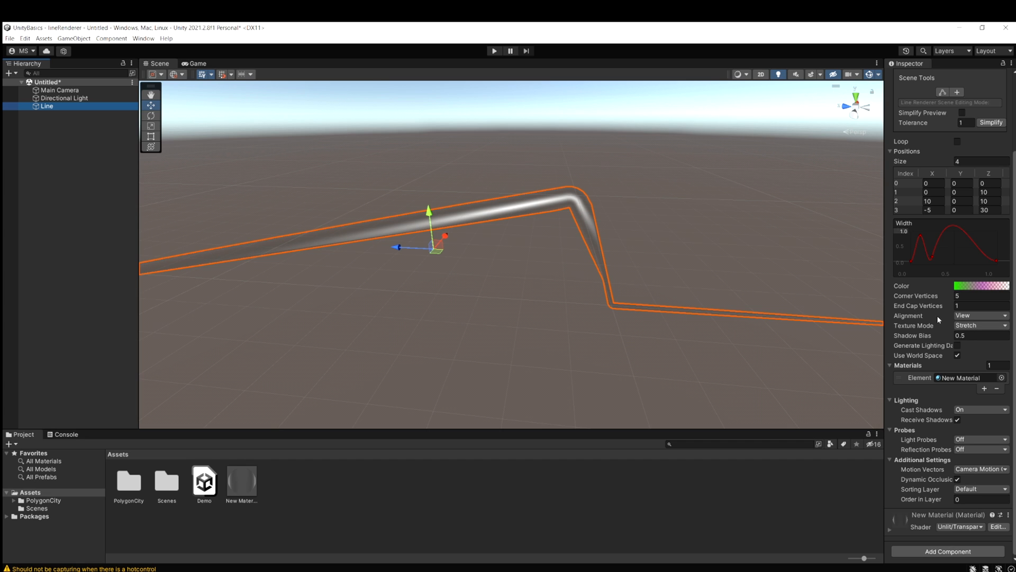
click(973, 325)
click(966, 346)
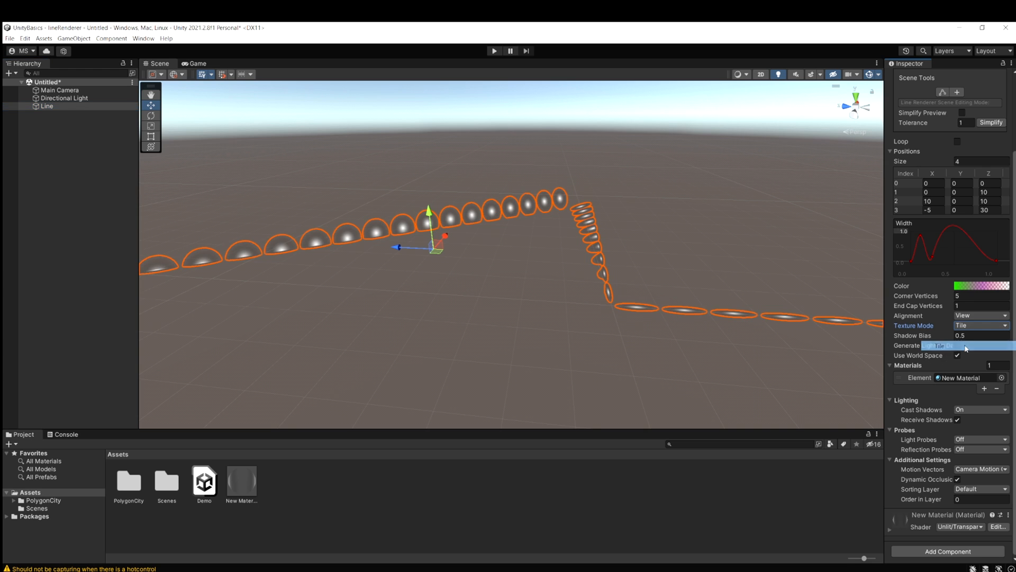
right_drag(594, 276, 833, 275)
Step: Try the Repeat Per Segment texture mode on the line, return it to Tile, and inspect the tiled dots
click(986, 325)
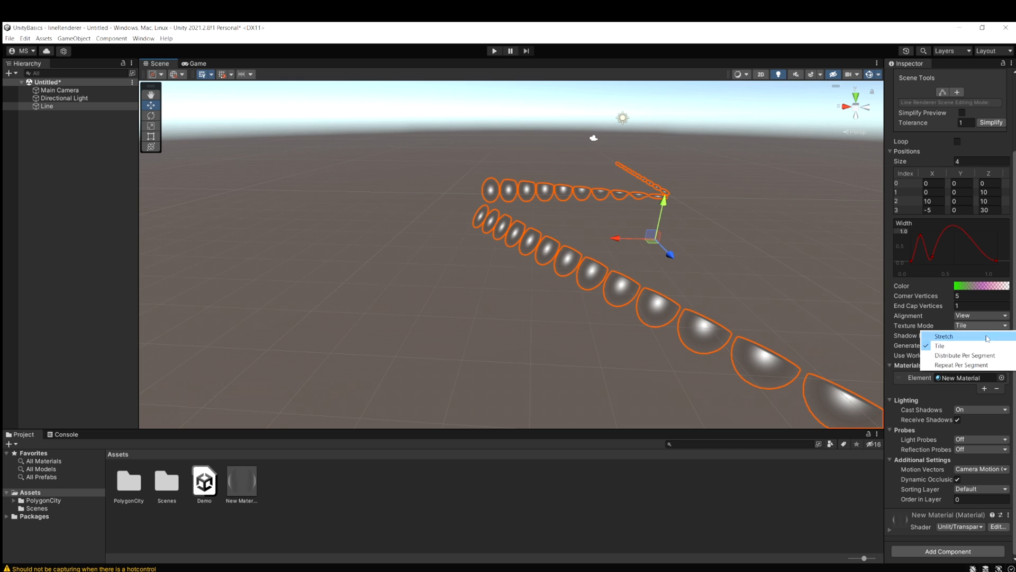
click(957, 365)
right_drag(794, 336, 630, 320)
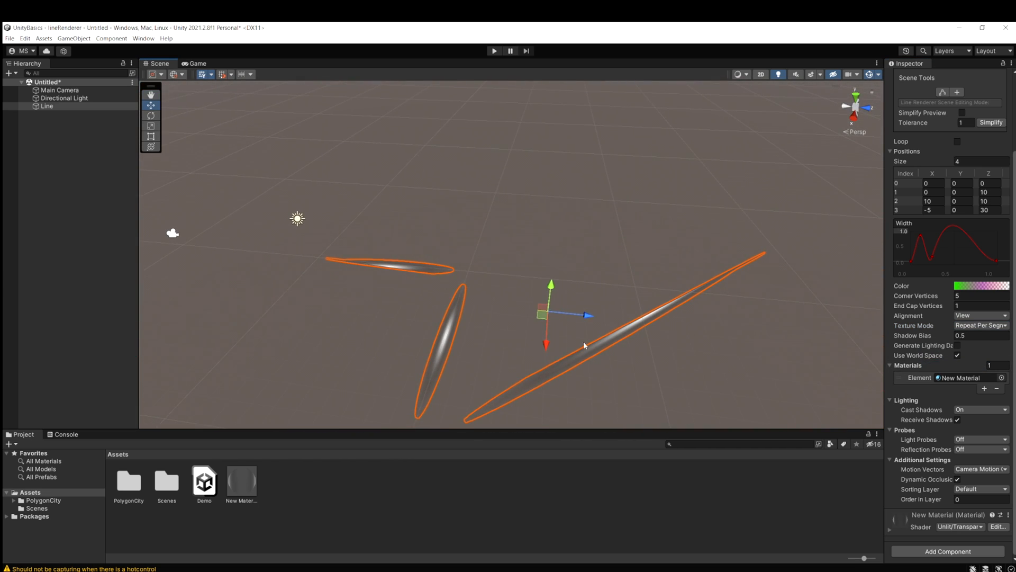
click(990, 325)
click(962, 346)
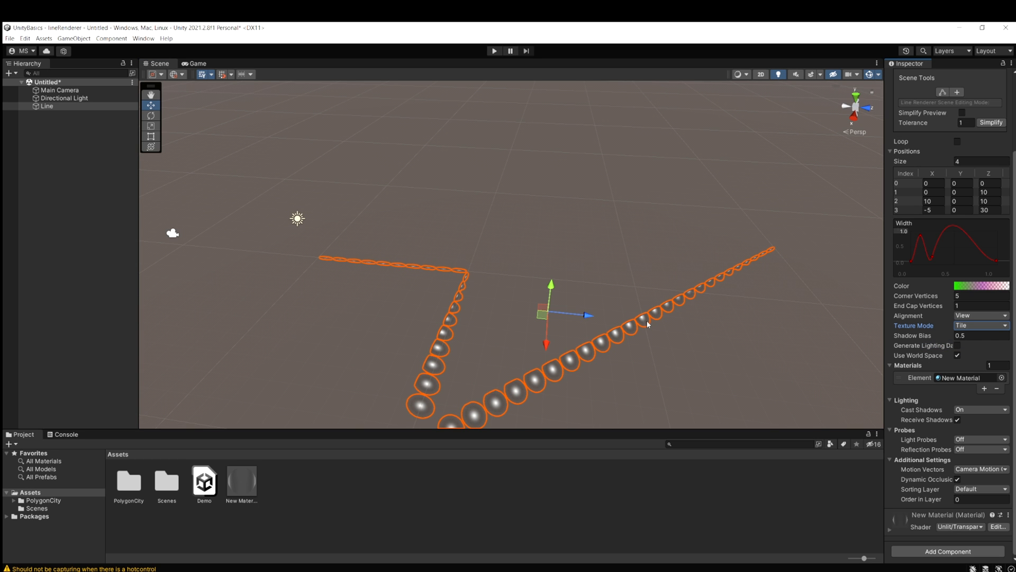
right_drag(648, 321, 690, 329)
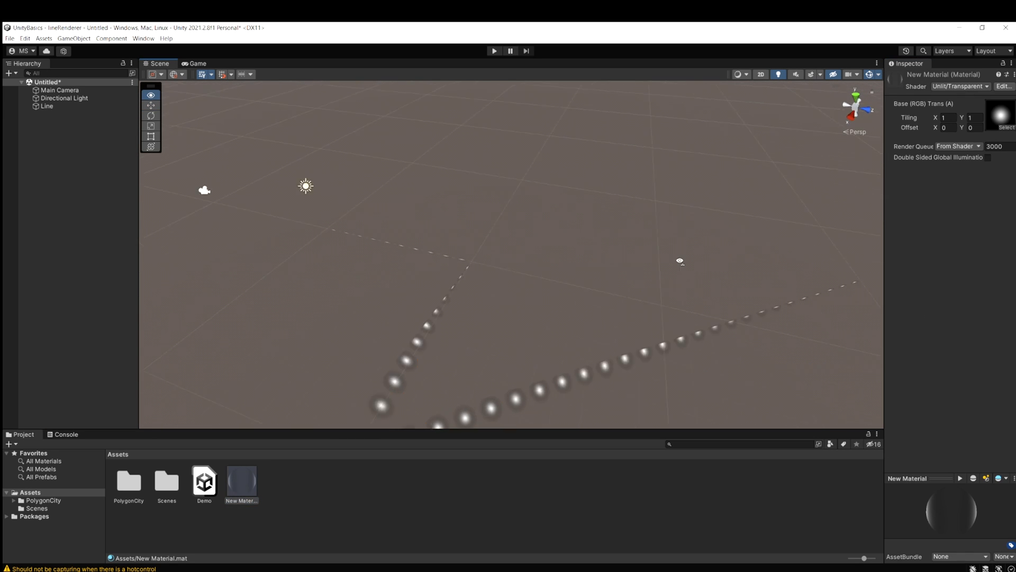
right_drag(678, 259, 615, 240)
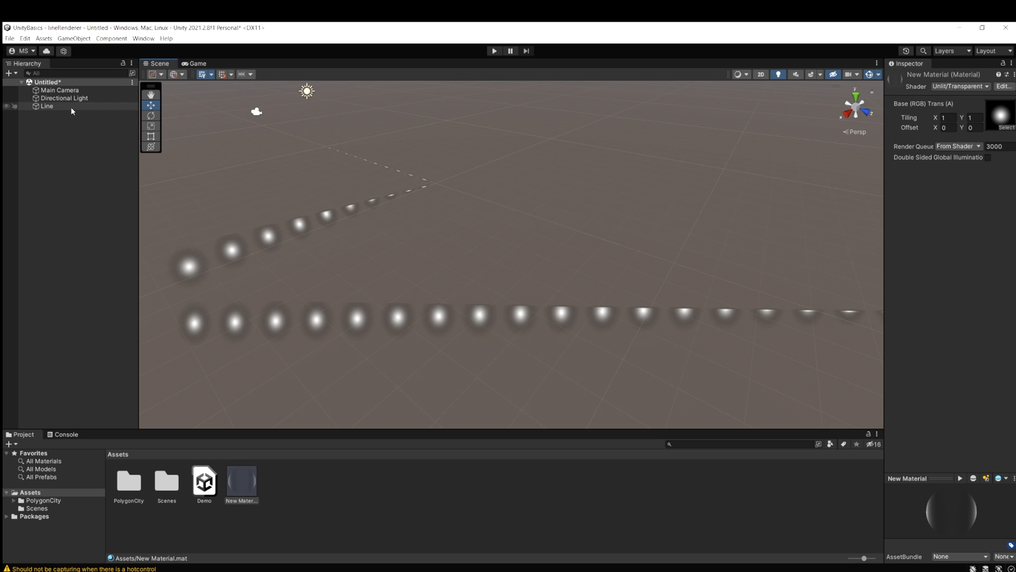
Step: Delete the purple key from the Line's color gradient and change the red end key to green
click(47, 106)
click(982, 377)
click(271, 344)
key(Delete)
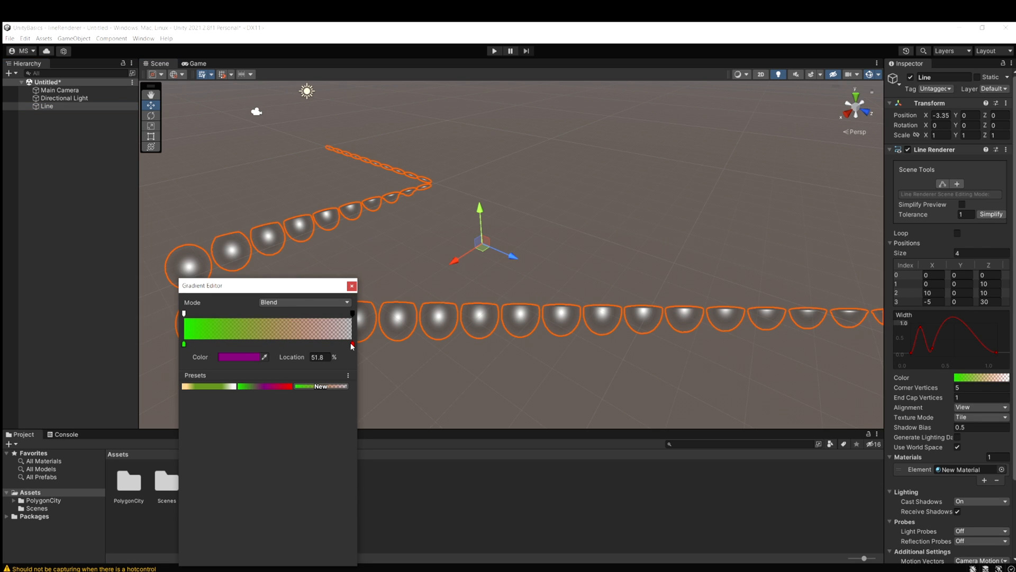
click(352, 344)
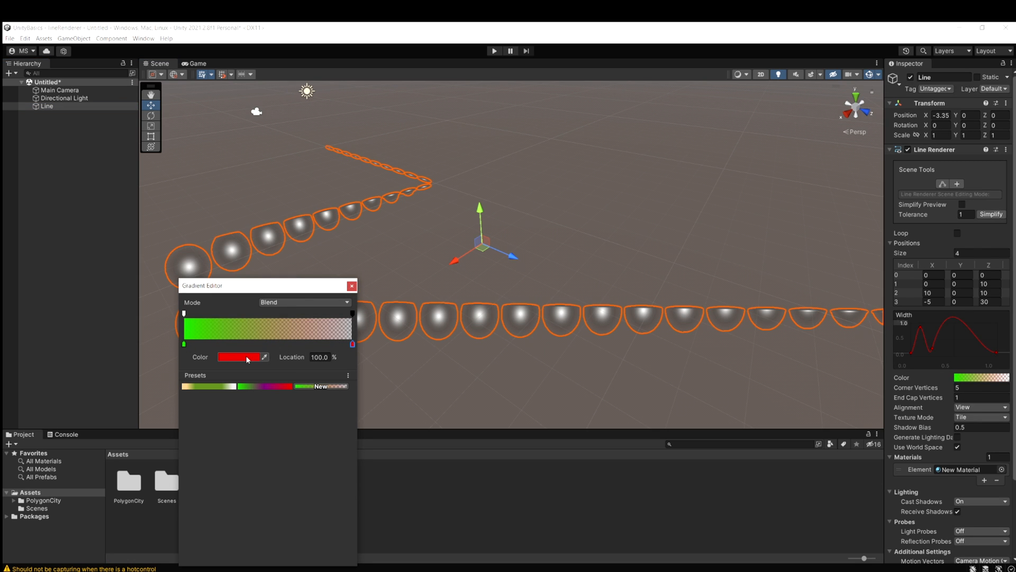
click(246, 360)
click(291, 370)
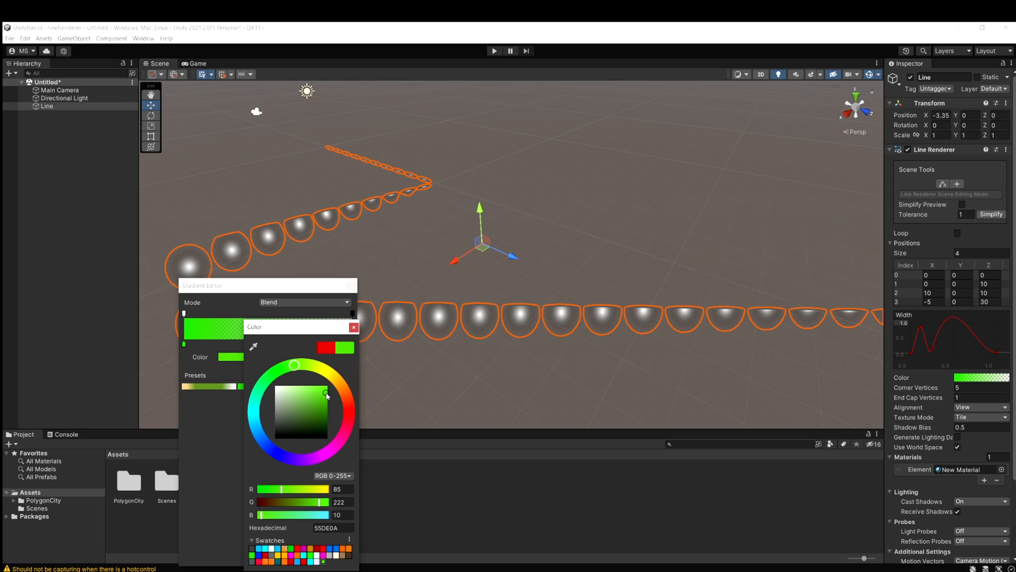
click(353, 286)
Step: Raise the gradient's end alpha key to full opacity
click(981, 378)
click(352, 313)
drag(220, 357, 254, 356)
click(352, 286)
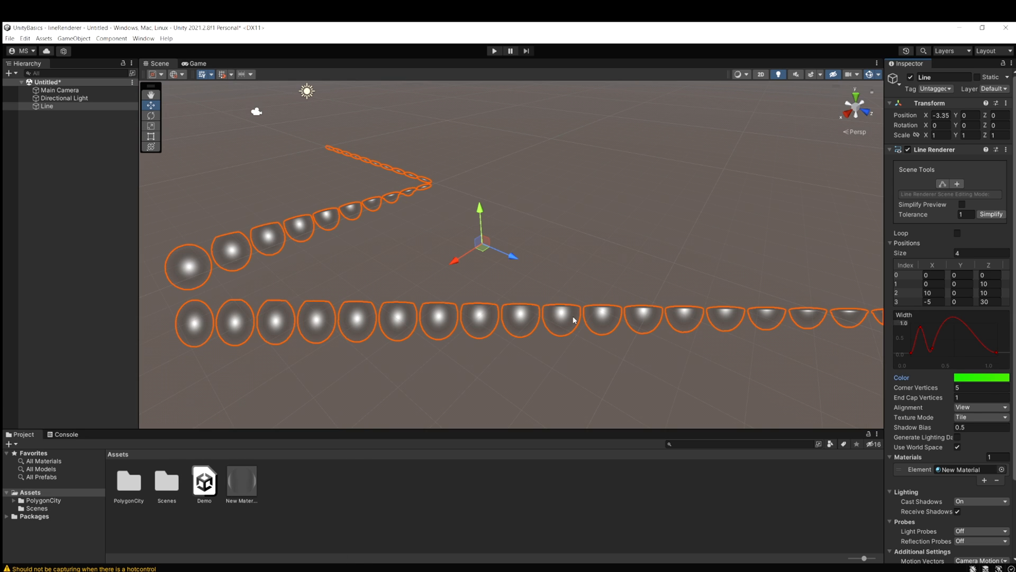
Step: Change the new material's shader to Particles/Standard Unlit and its rendering mode to Cutout, viewing the green dots
click(251, 488)
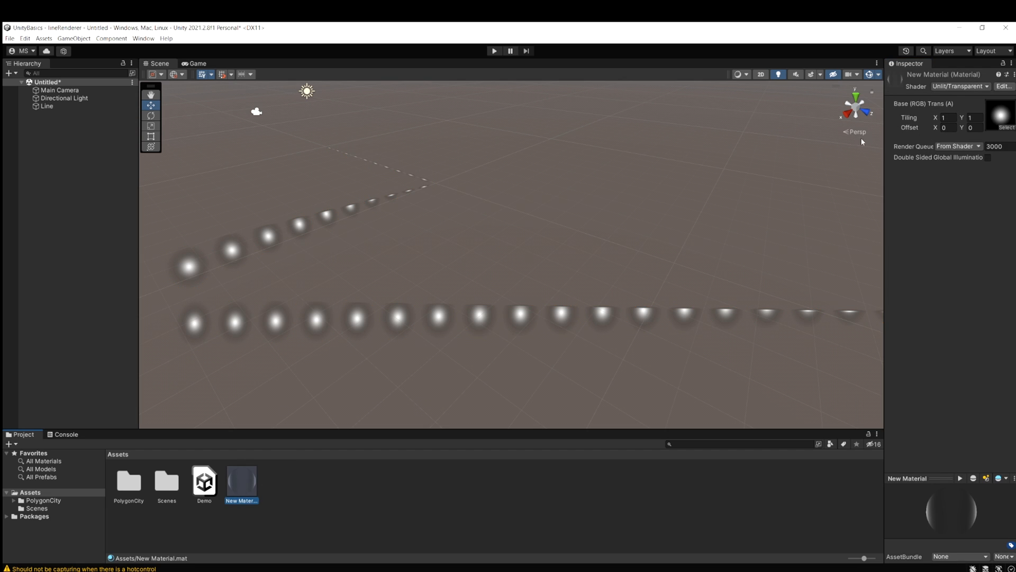
click(966, 87)
click(914, 177)
click(946, 127)
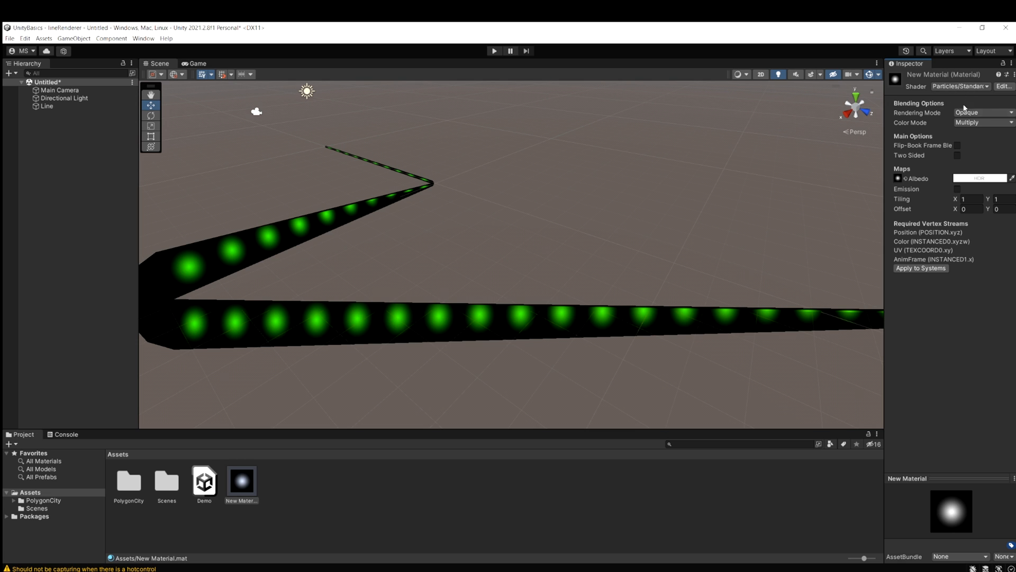
click(972, 114)
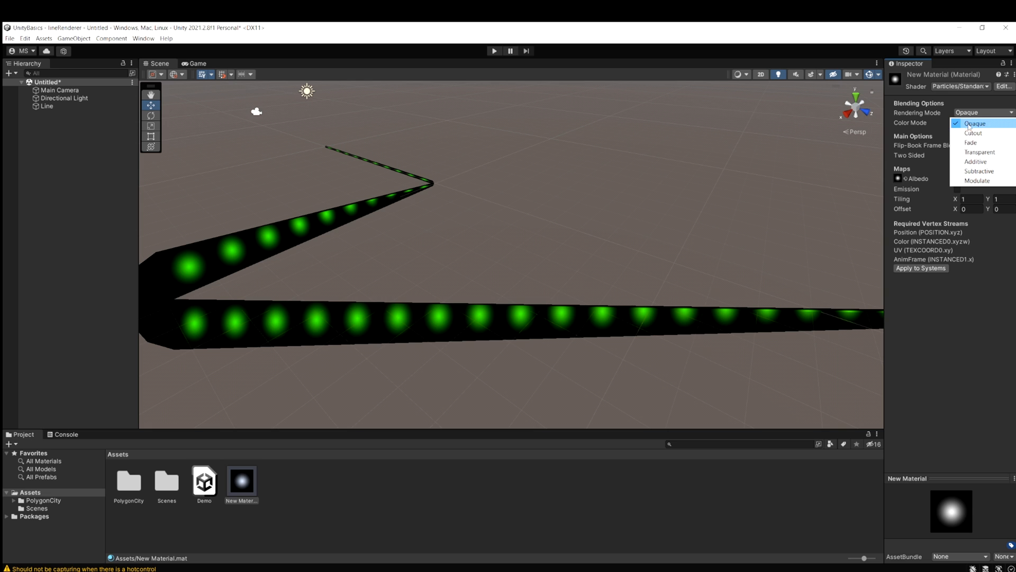
click(973, 133)
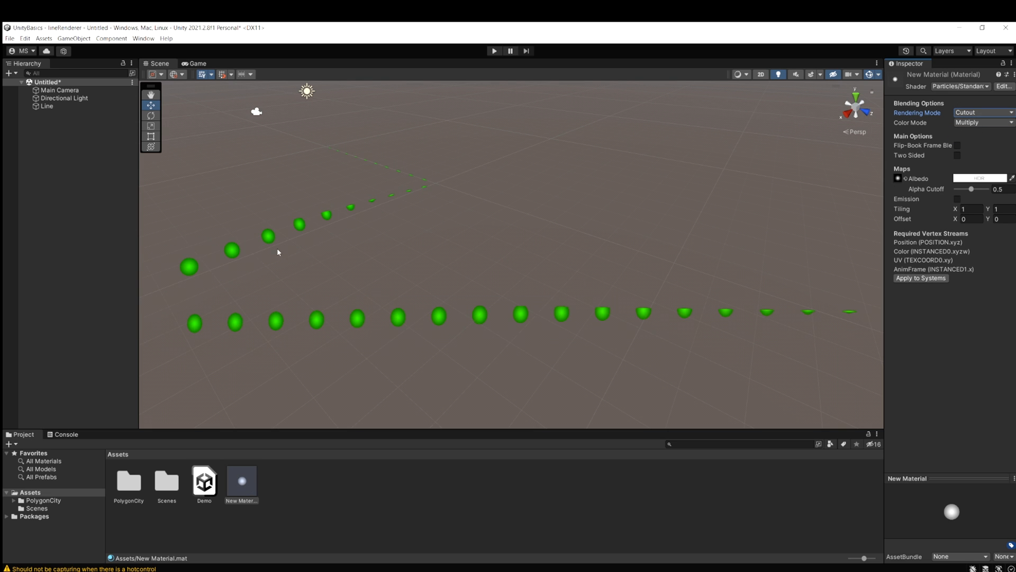
right_drag(333, 316, 611, 216)
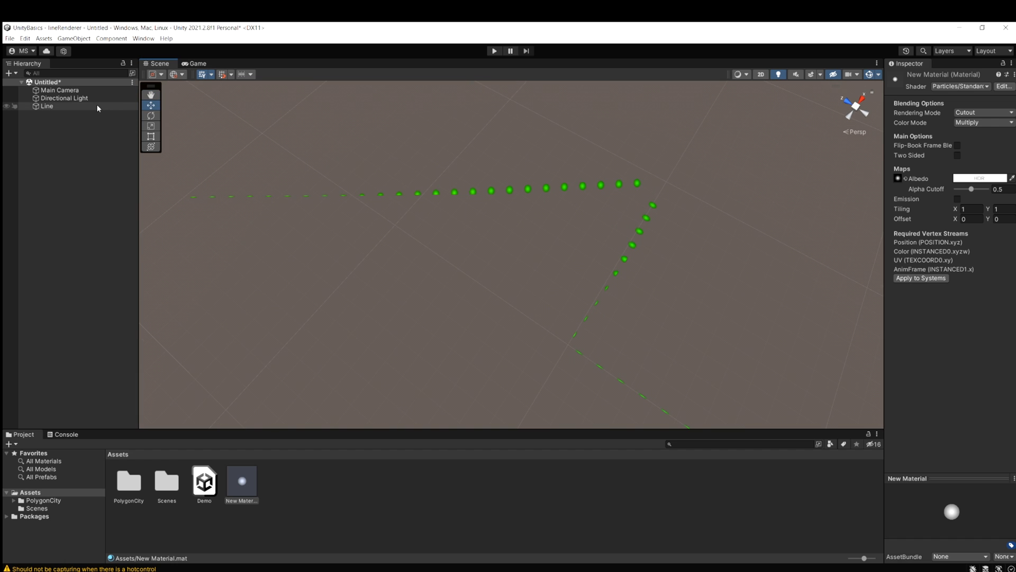
Step: Delete the extra keys from the Line's width curve, keeping only the first peak and the end key
click(46, 106)
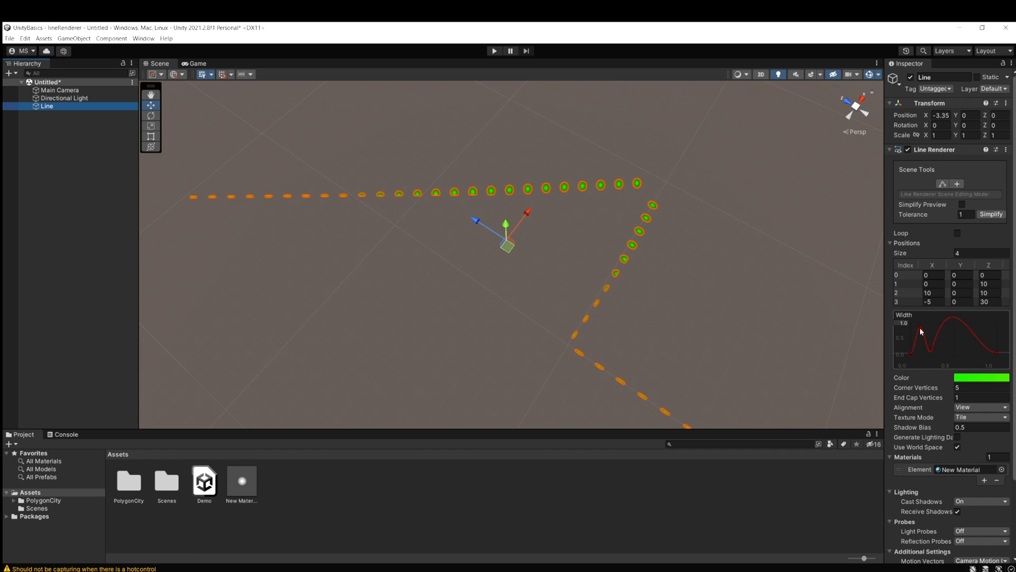
right_click(908, 353)
click(933, 358)
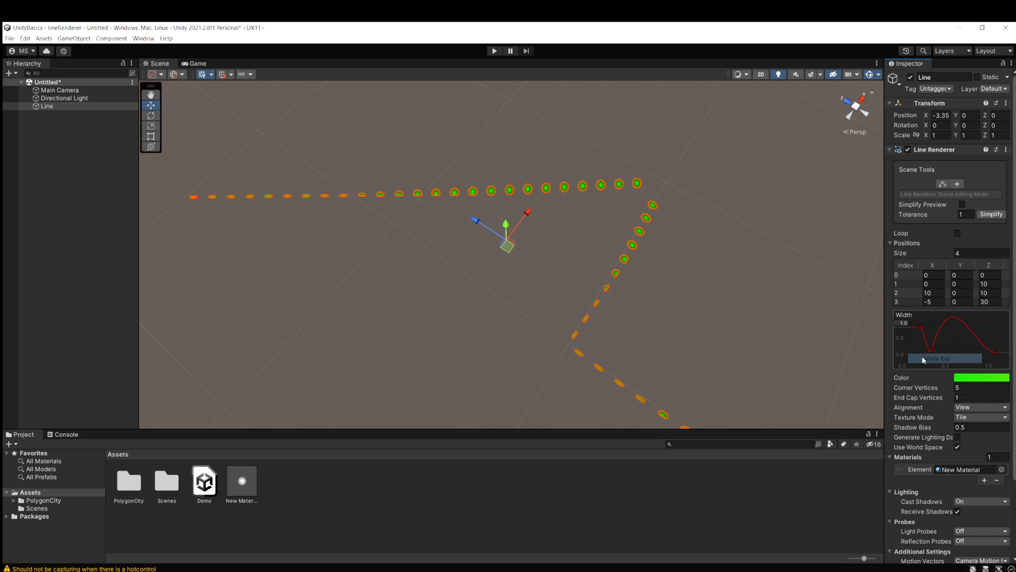
right_click(933, 352)
click(959, 356)
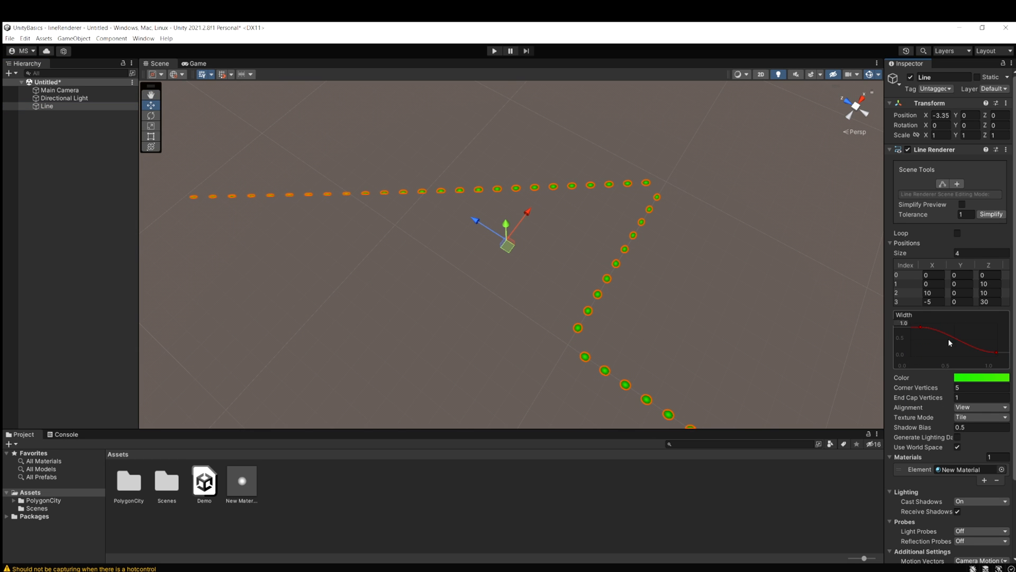
Step: Flatten the two remaining width keys to a low, even width and inspect the thin line
drag(921, 327, 915, 349)
drag(996, 352, 995, 348)
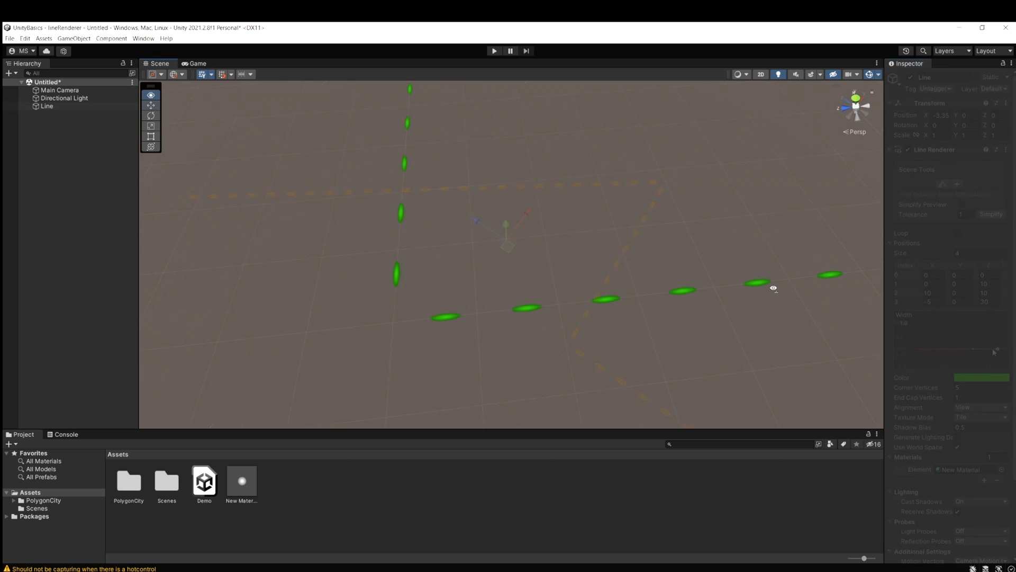
right_drag(771, 286, 729, 239)
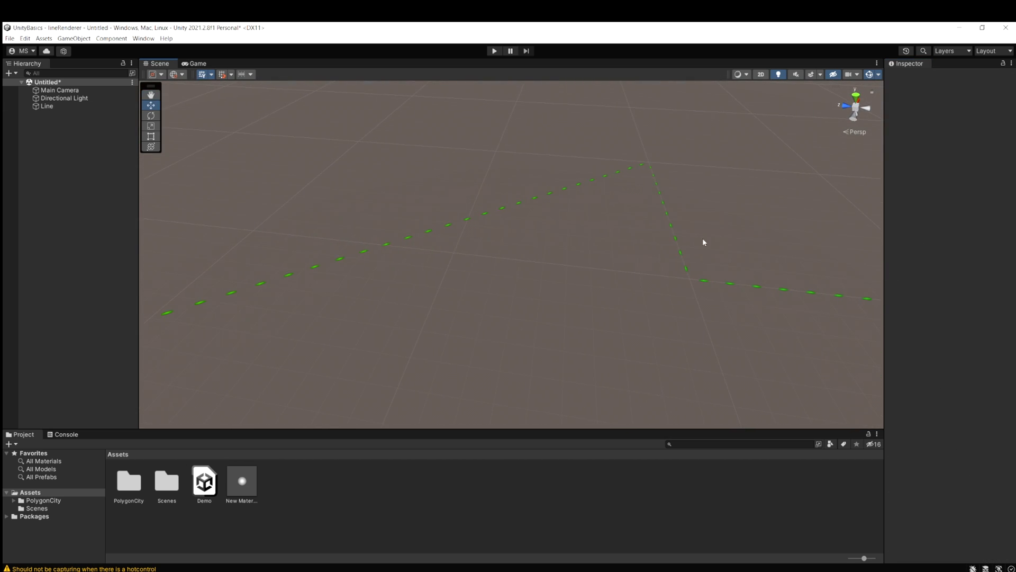
Step: Raise both keys of the Line's width curve to 1.0 for a constant width and view the line
click(106, 107)
drag(916, 348, 914, 337)
drag(999, 351, 996, 323)
drag(915, 337, 916, 323)
click(665, 320)
alt+drag(665, 320, 495, 361)
alt+drag(612, 266, 486, 326)
click(582, 273)
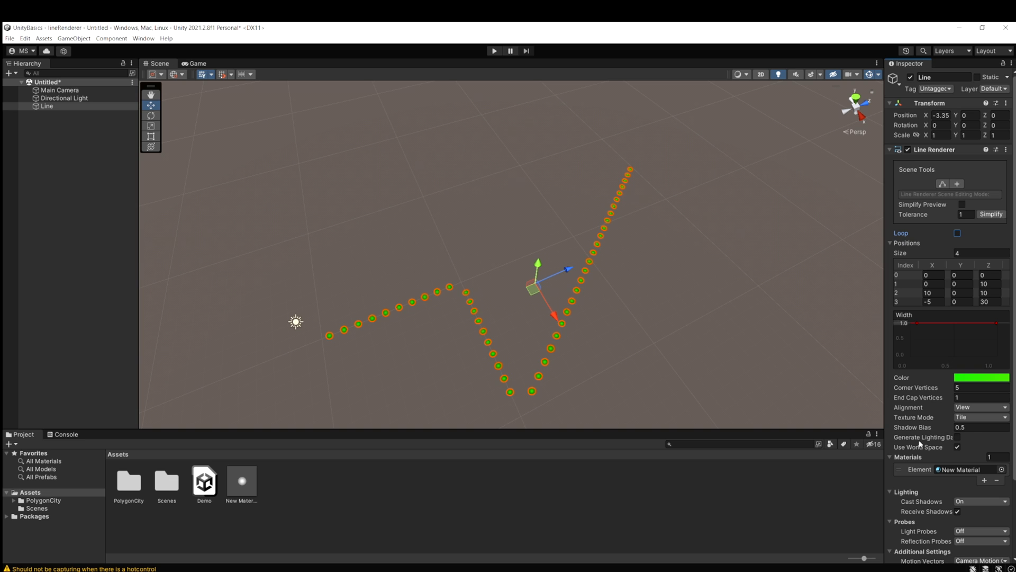
Step: Open the Demo scene without saving the untitled one and bring the parking lot into view
double_click(204, 483)
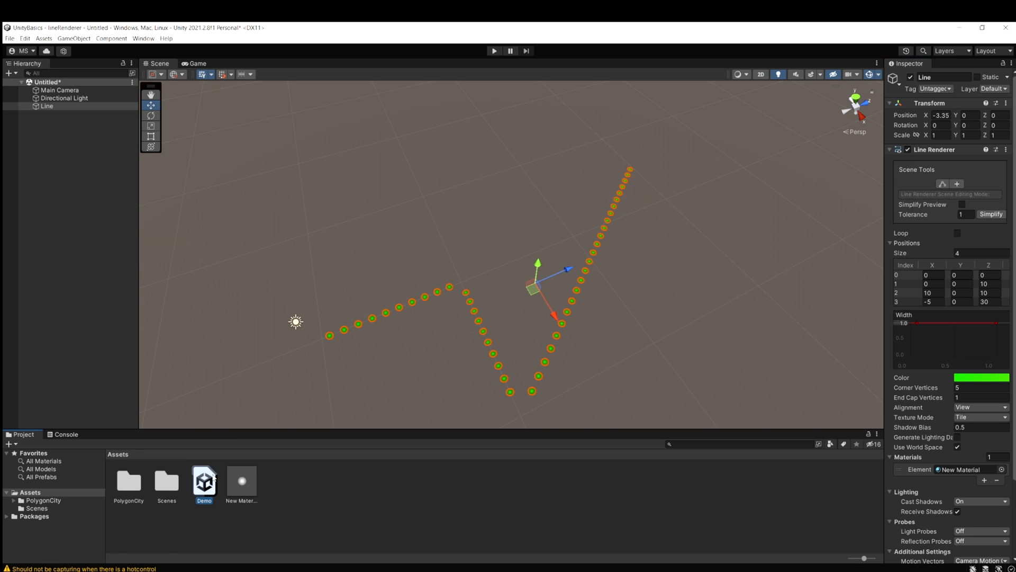
click(536, 324)
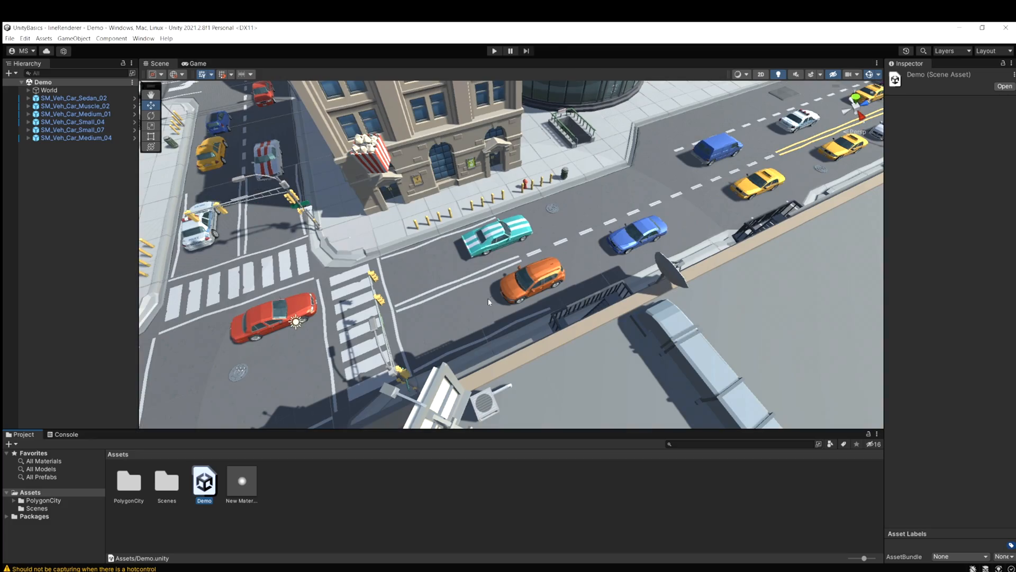
right_drag(488, 302, 618, 140)
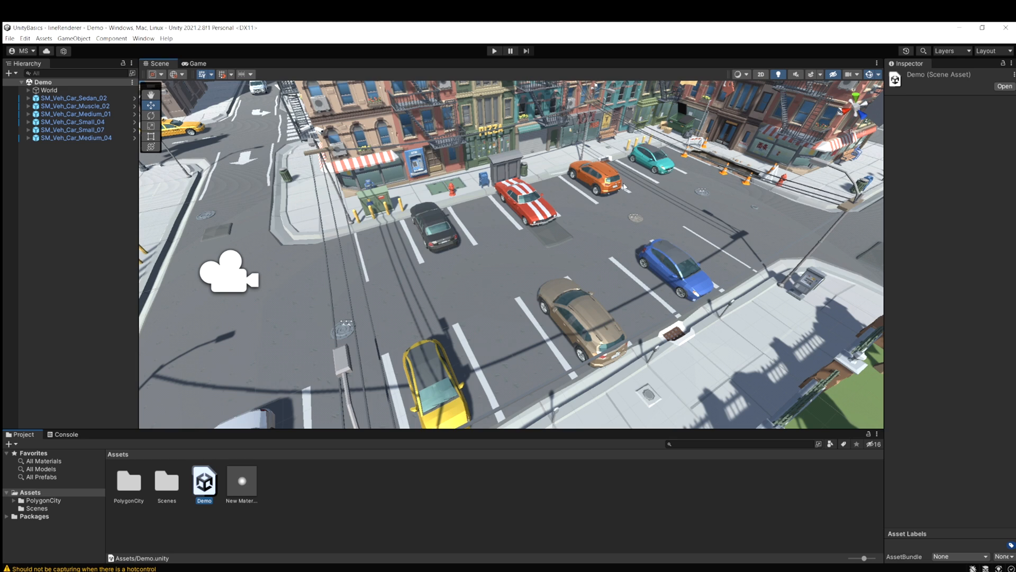
Step: Create an empty game object named Line and move it to the black parked car
click(44, 224)
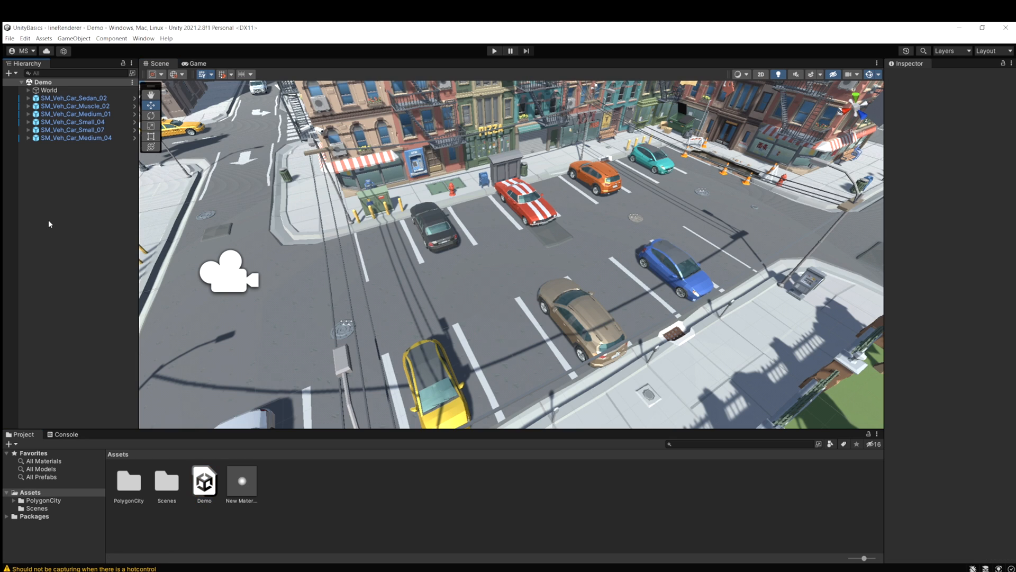
key(ctrl+shift+n)
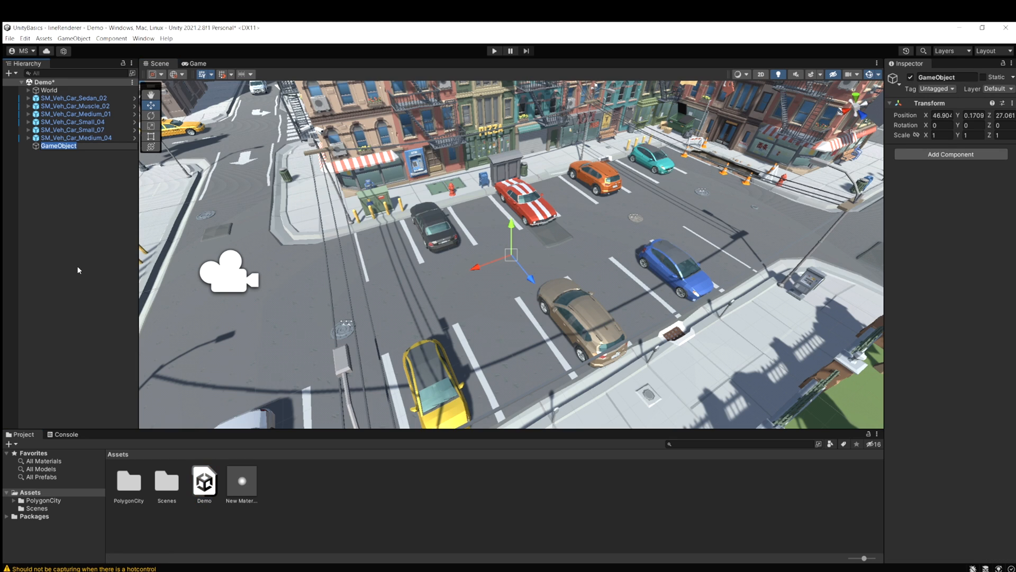
text(Line)
key(Return)
drag(509, 263, 428, 228)
Step: Add a Line Renderer component to the Line object and turn off Use World Space
click(952, 154)
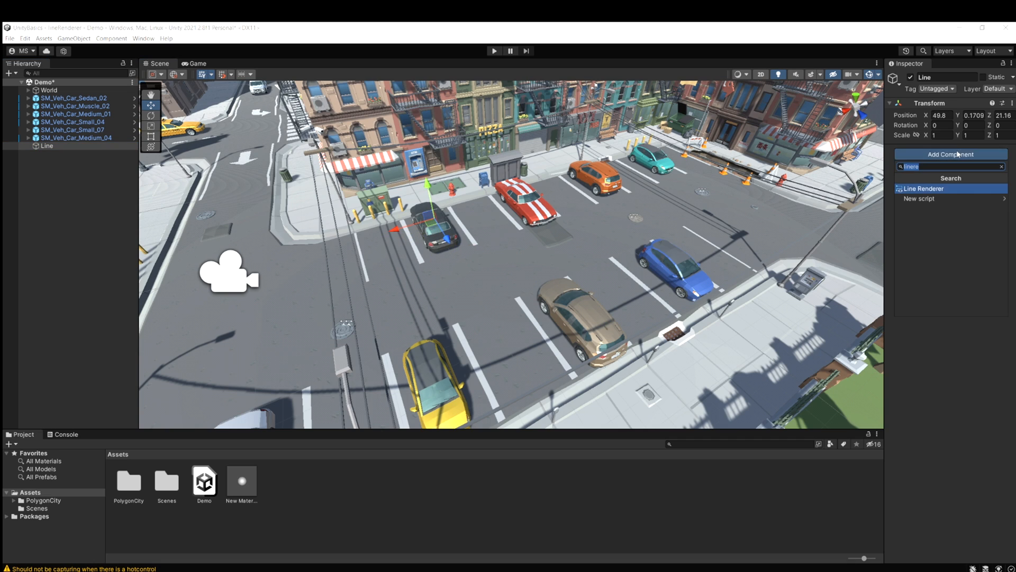
click(942, 190)
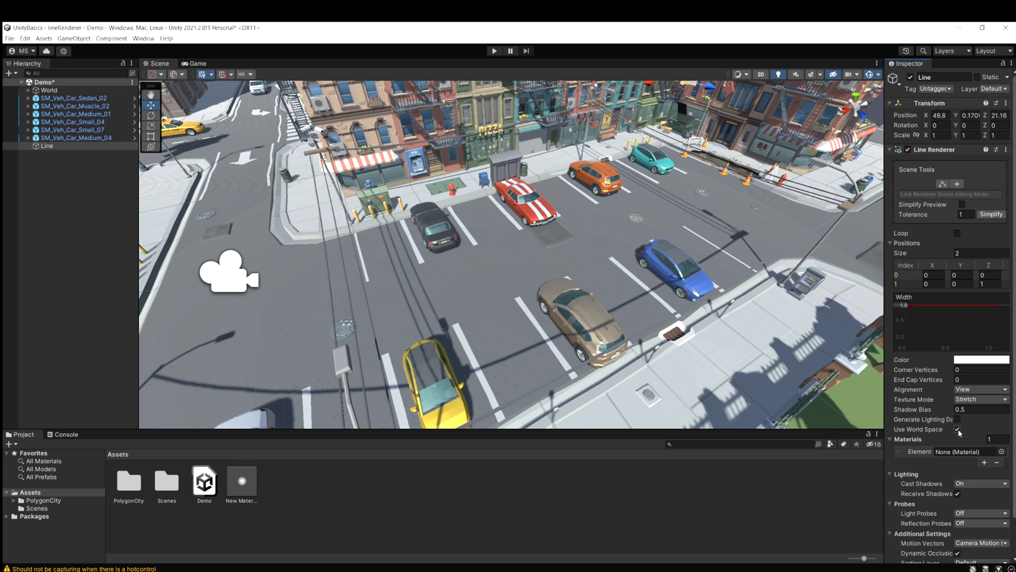
click(957, 429)
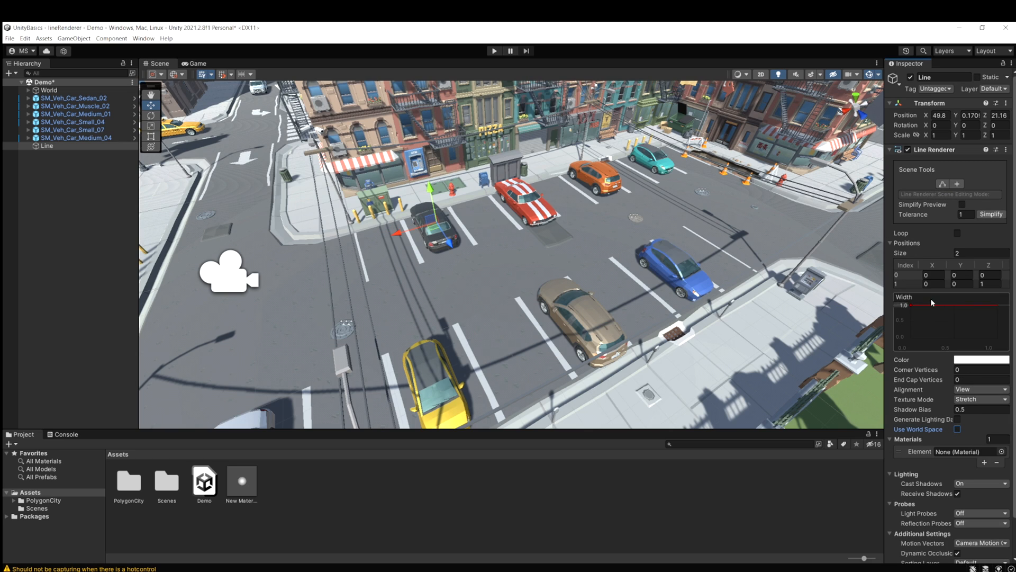
Step: Try extending the line's index 1 position to Z 9.14 and undo the change
drag(978, 288, 106, 294)
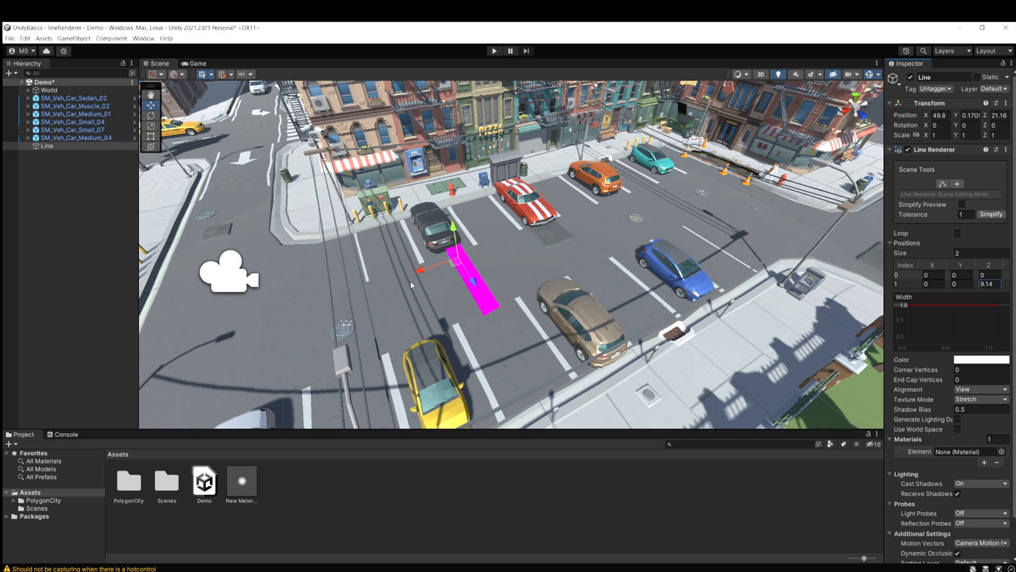
key(ctrl+z)
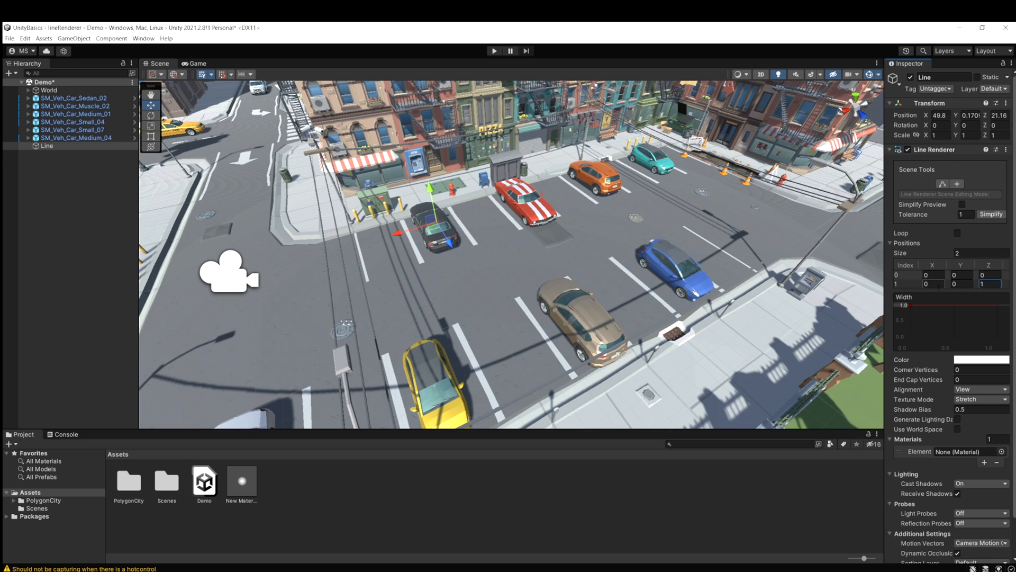
Step: Set the line's index 1 X position to -7.19 and add a third point at X -13.23, reaching the orange car
drag(928, 284, 806, 274)
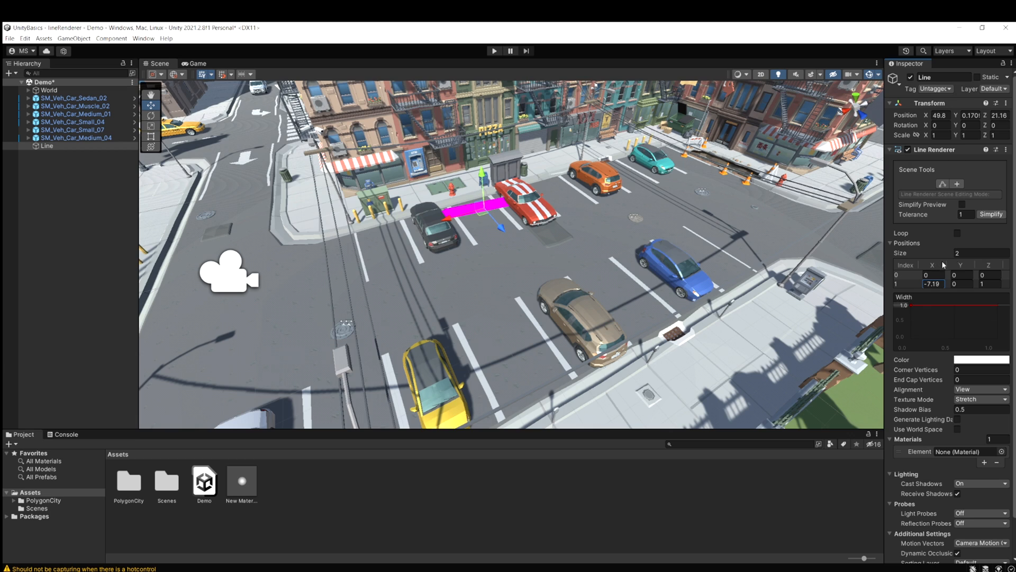
click(964, 253)
text(3)
key(Tab)
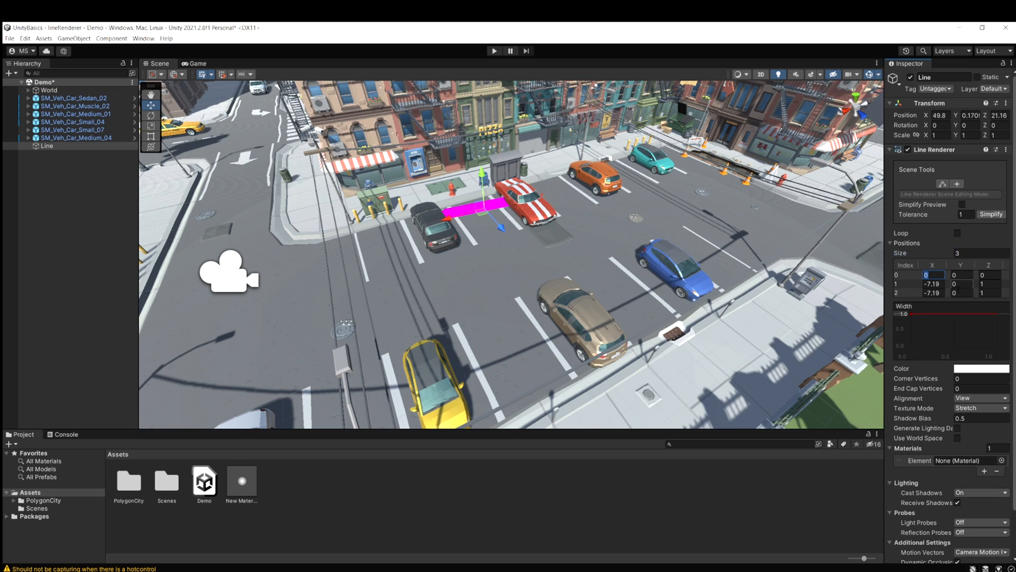
drag(923, 294, 820, 292)
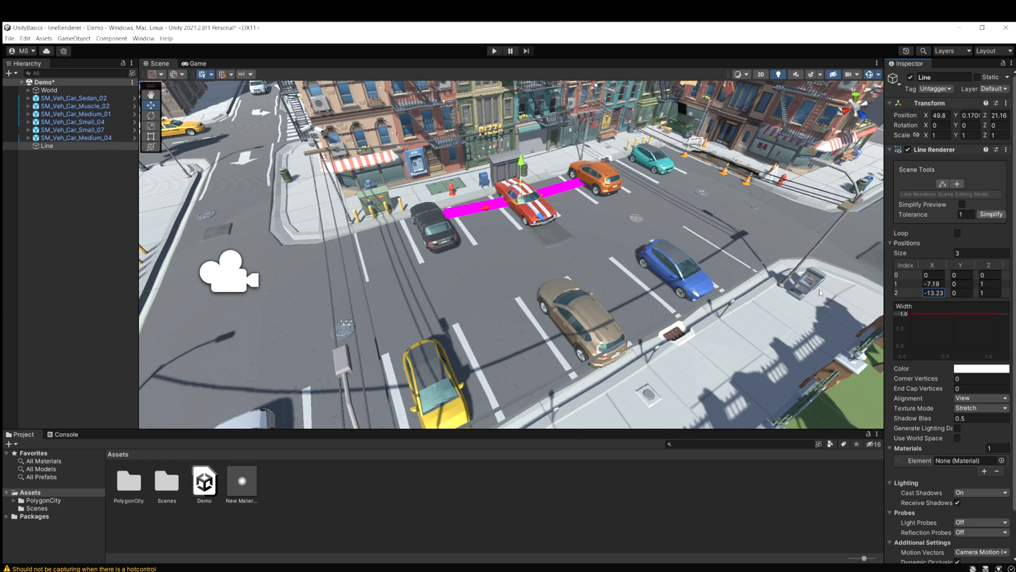
Step: Increase the line's positions to 4 and set the index 3 X to -19.71, extending it to the teal car
click(966, 253)
text(4)
key(Return)
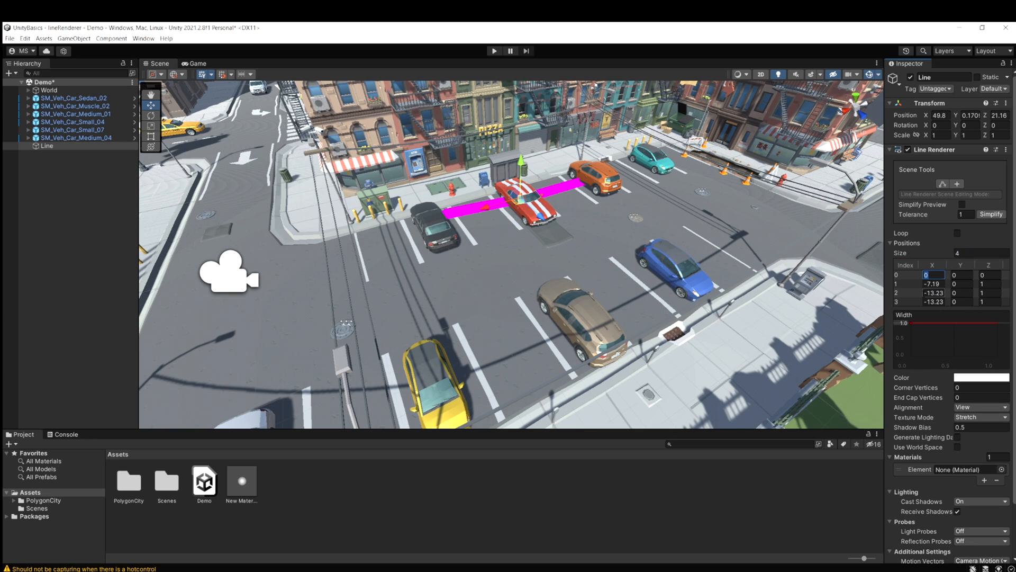
drag(934, 302, 900, 296)
Step: Increase the line's positions to 5 and place index 4 at the blue car with X -10.15 and Z 10.5
double_click(968, 254)
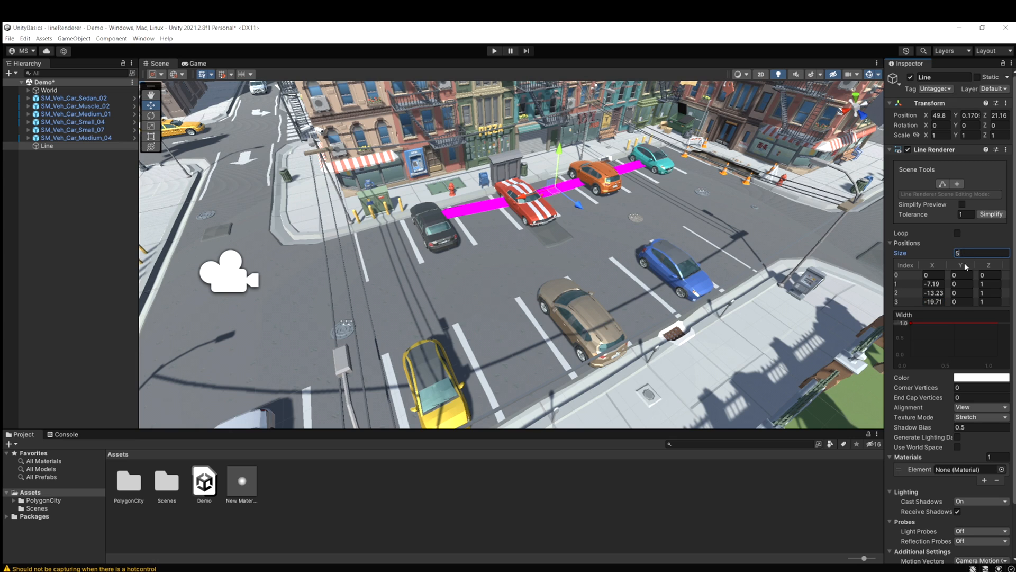
text(5)
key(Return)
click(987, 311)
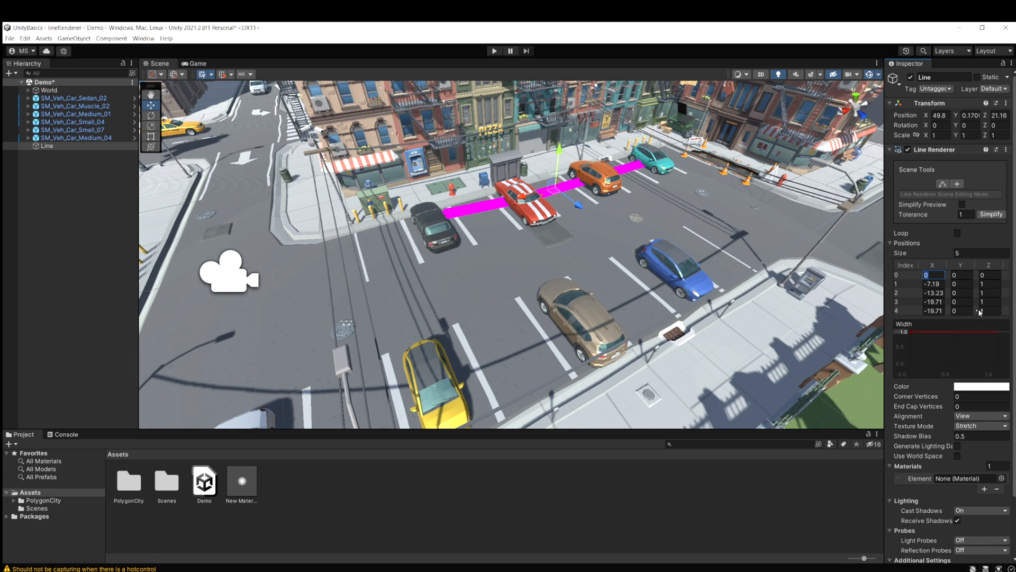
text(10.4)
key(BackSpace)
text(1)
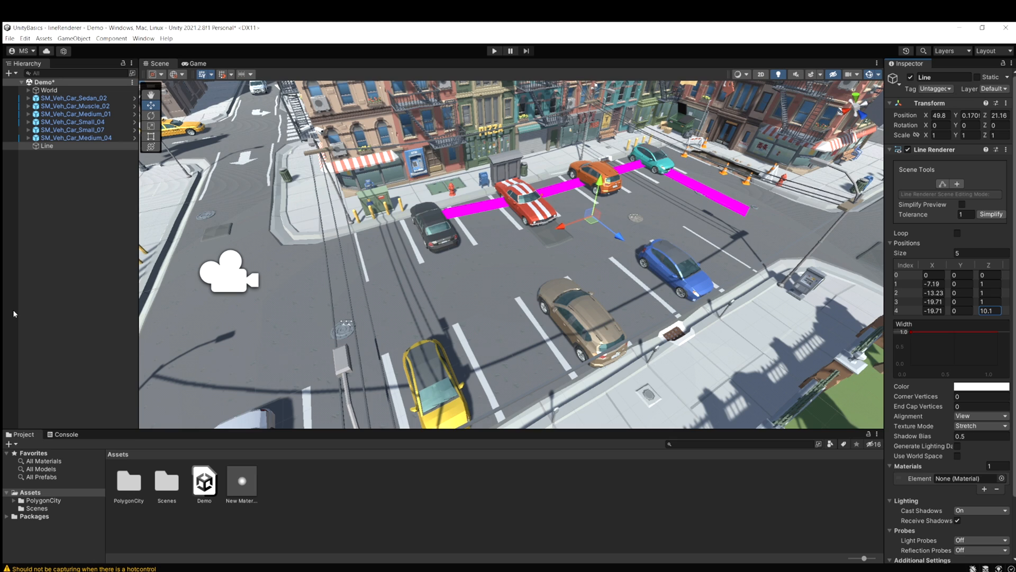
drag(13, 311, 18, 310)
drag(923, 312, 69, 318)
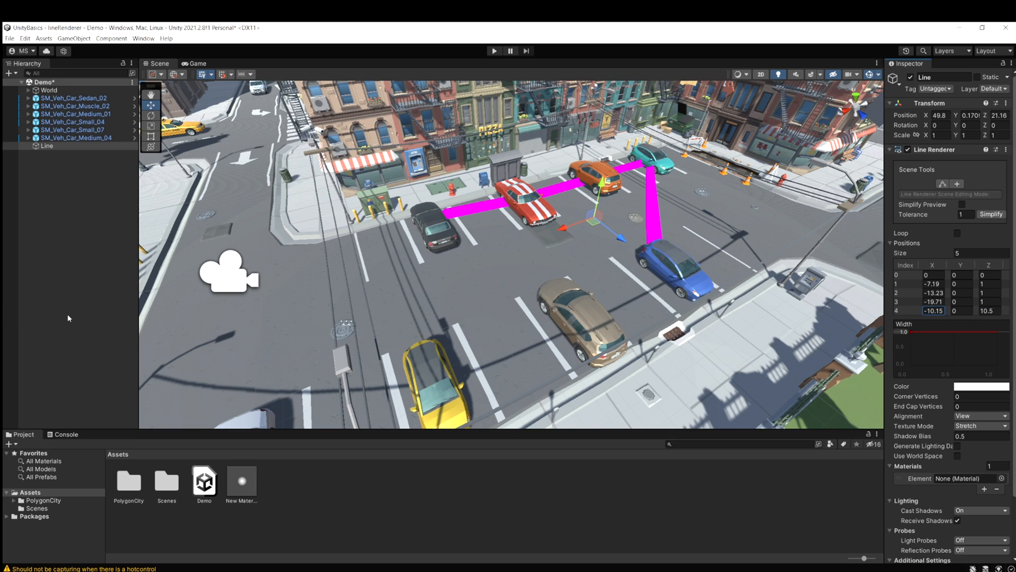
Step: Extend the line to 7 positions, placing index 5 at X -4.2 and index 6 at X 3.34 for the beige and yellow cars
click(959, 253)
key(Return)
drag(923, 320, 962, 325)
click(959, 253)
text(7)
key(Return)
Step: Thin the line by lowering its width curve to about 0.2
scroll(921, 324, down, 1)
right_drag(595, 212, 602, 268)
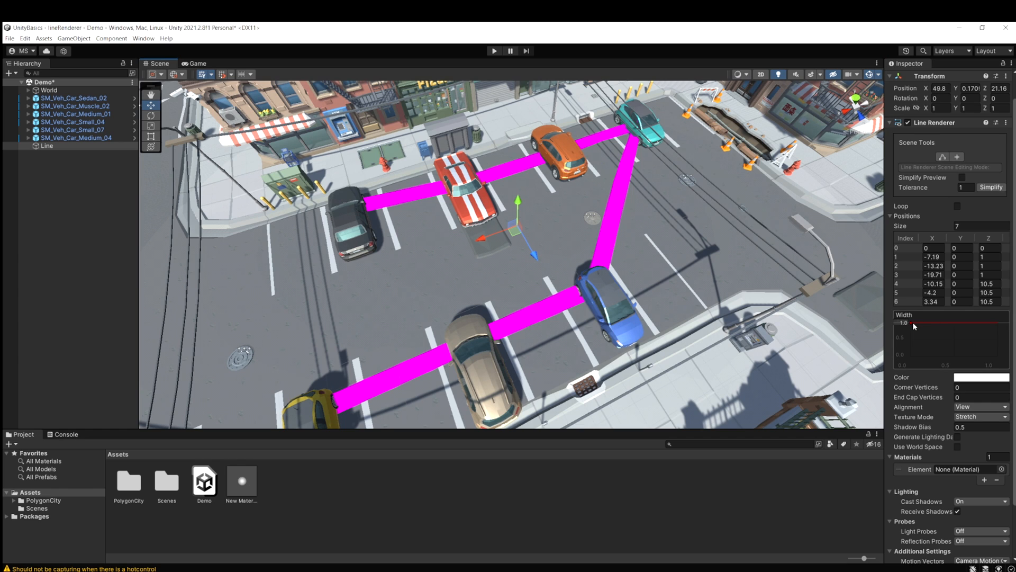
drag(914, 324, 912, 347)
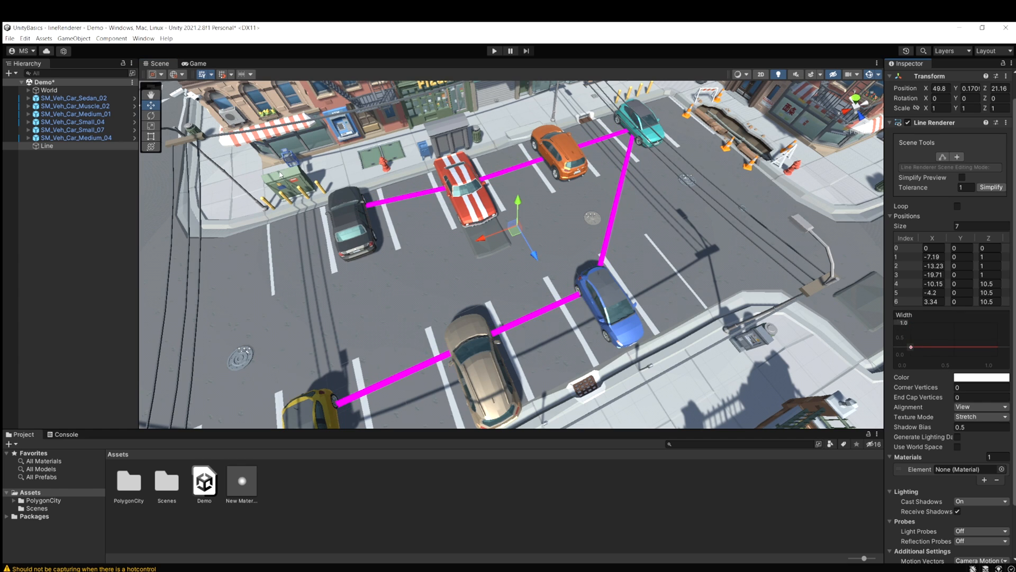
Step: Move the red striped muscle car slightly within its parking space to test whether the line follows it
click(356, 236)
click(494, 221)
mouse_move(459, 200)
mouse_down()
mouse_move(656, 247)
mouse_move(750, 242)
mouse_move(469, 205)
mouse_up()
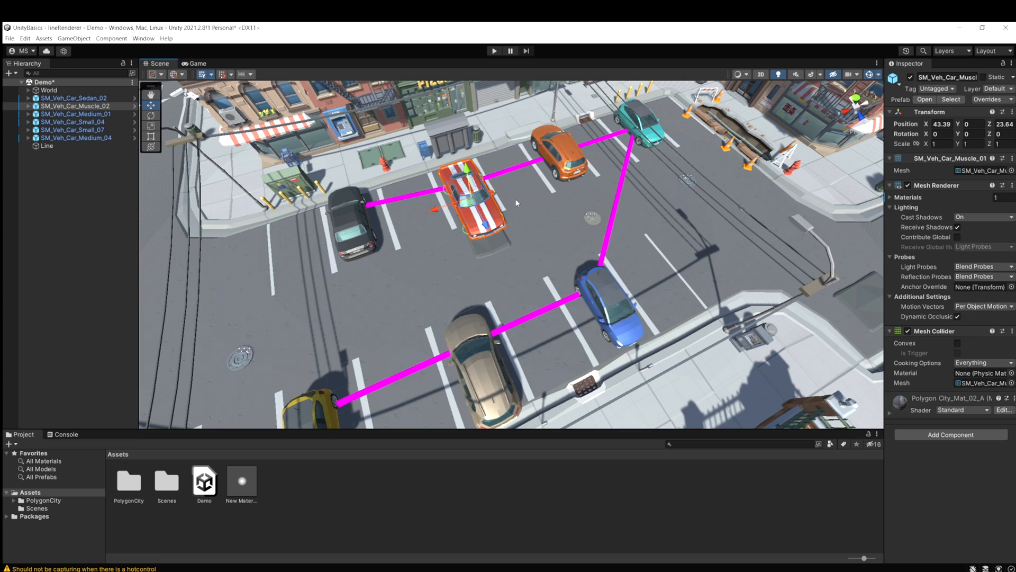
Step: Create a new script named LineController and add it to the Line object
click(55, 146)
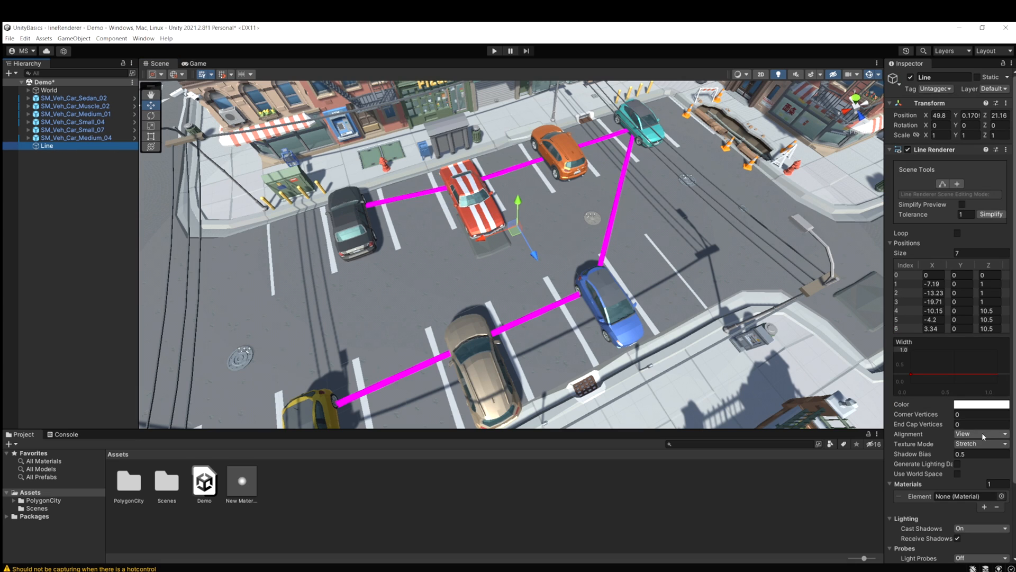
scroll(983, 433, down, 3)
click(949, 553)
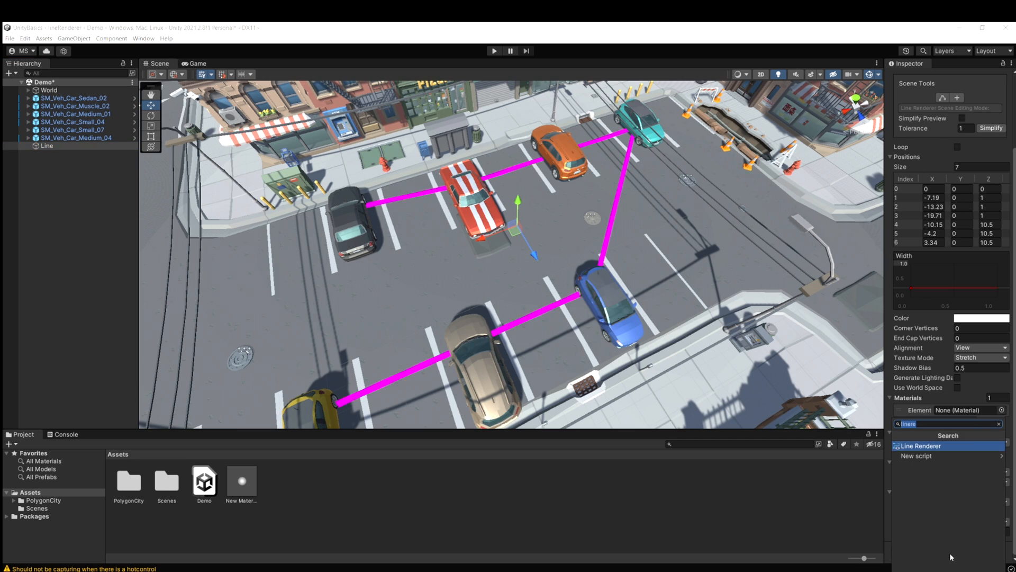
text(LineContro)
key(Return)
key(Return)
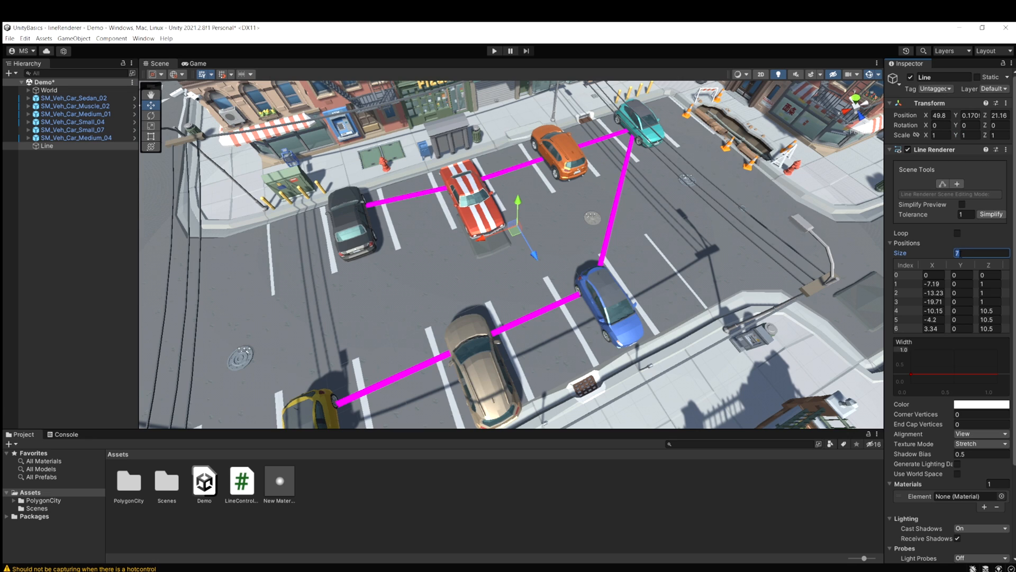
Step: Clear the line's points by setting the positions size to 0 and open the LineController script in Visual Studio
text(0)
key(Return)
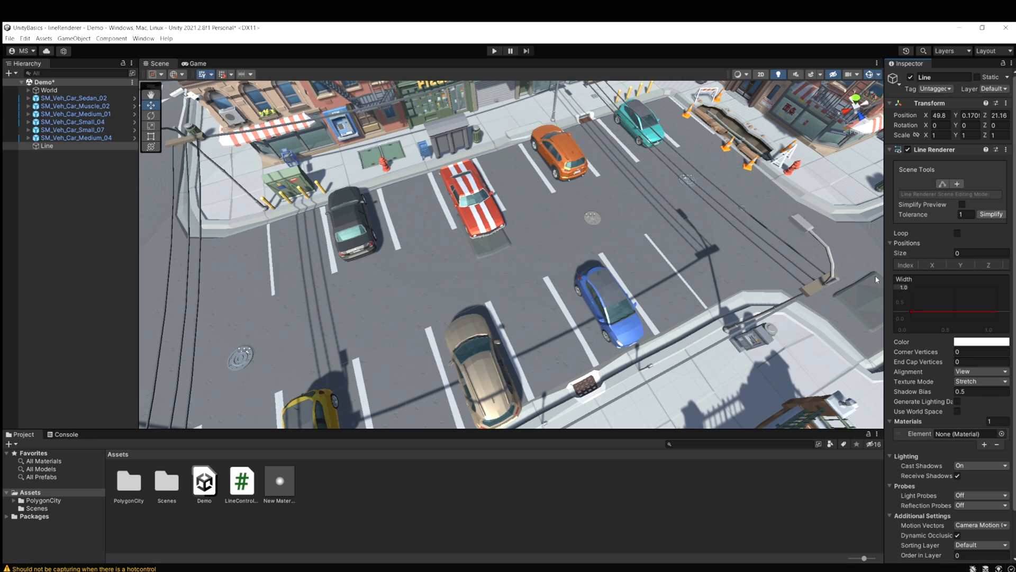
scroll(940, 470, down, 2)
double_click(980, 532)
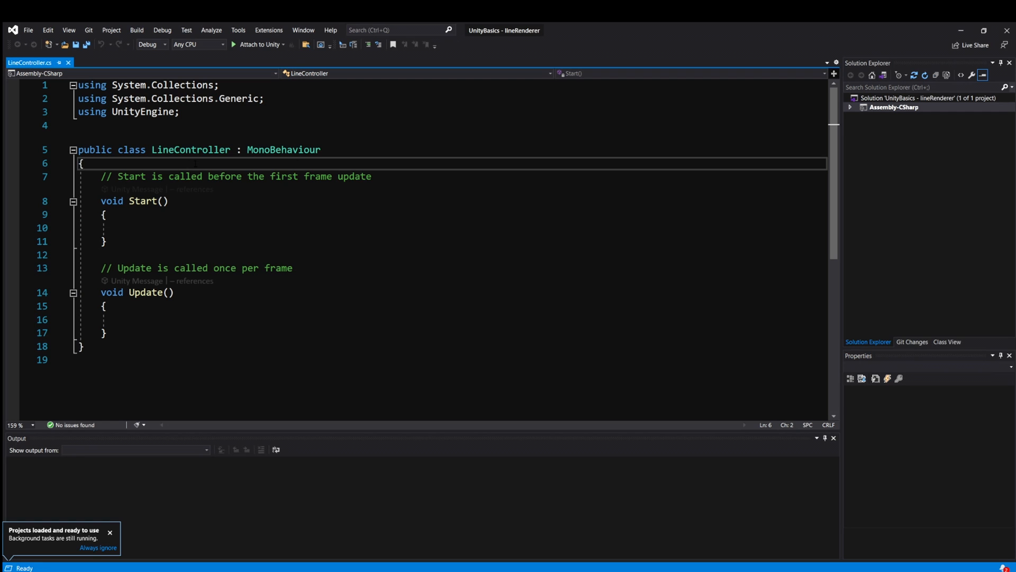
Step: Declare a private LineRenderer field named _lineRenderer at the top of the LineController class
key(Return)
key(Return)
key(Up)
key(Return)
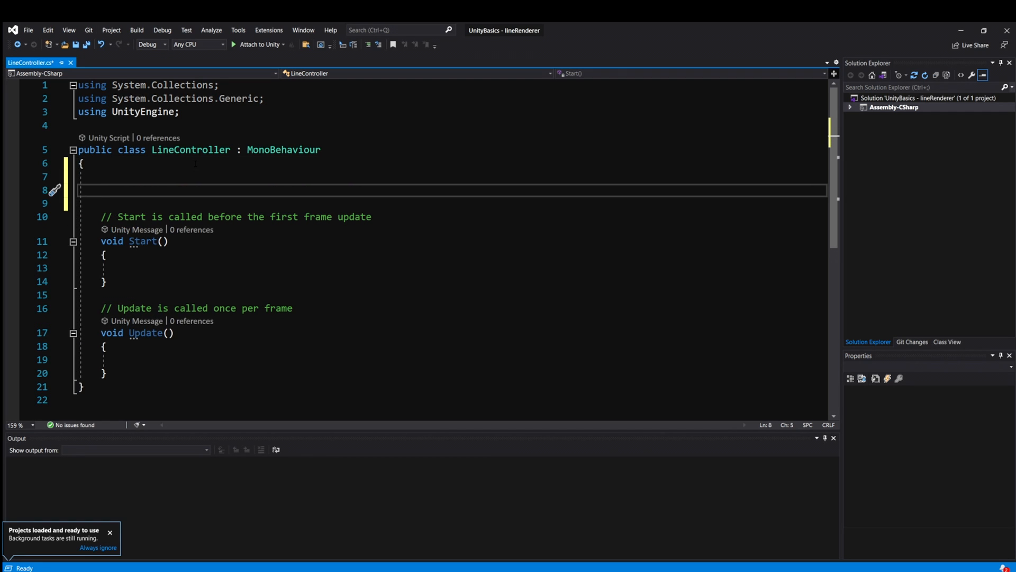
text(iva)
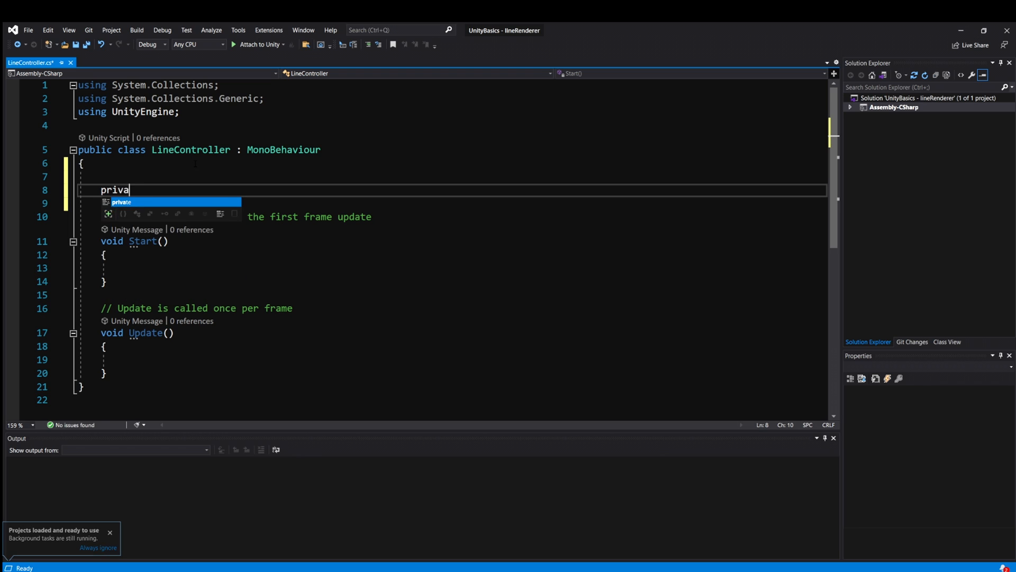
text(te linerenderer )
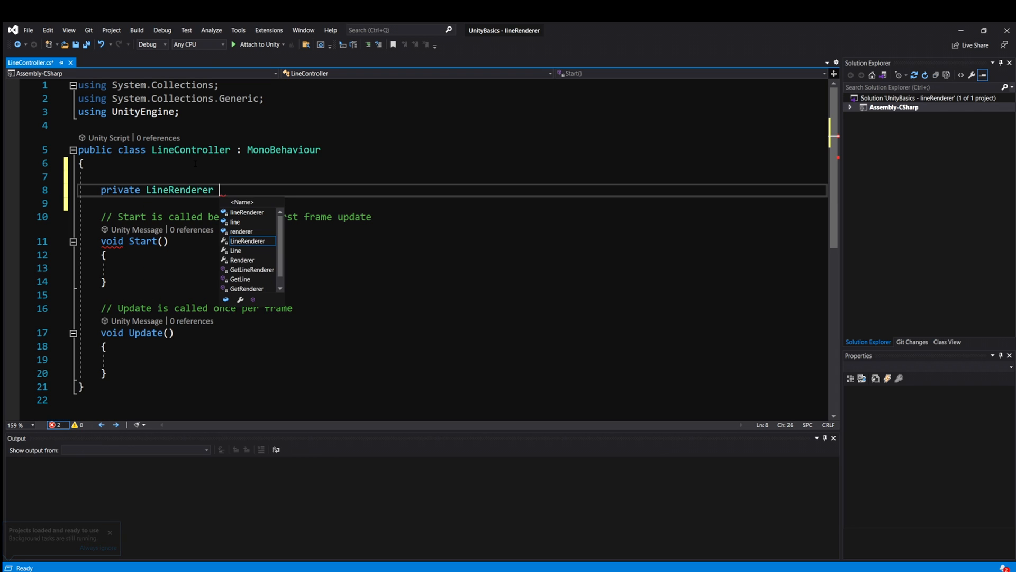
text(_lineRender;)
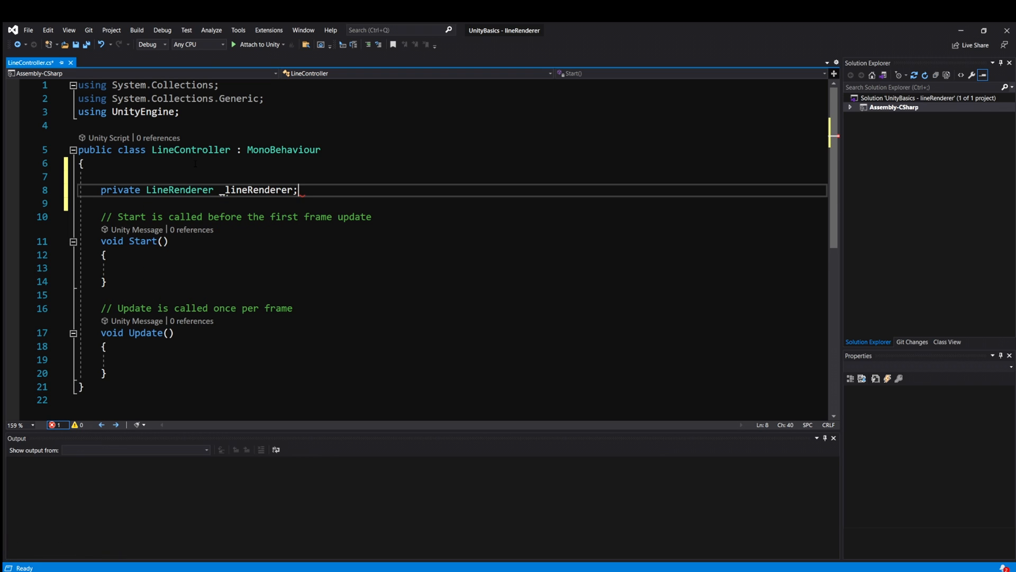
Step: Assign _lineRenderer with GetComponent<LineRenderer>() in the Start method and save the script
key(Down)
key(Down)
key(Down)
key(Down)
key(Down)
text(_lineRenderer =)
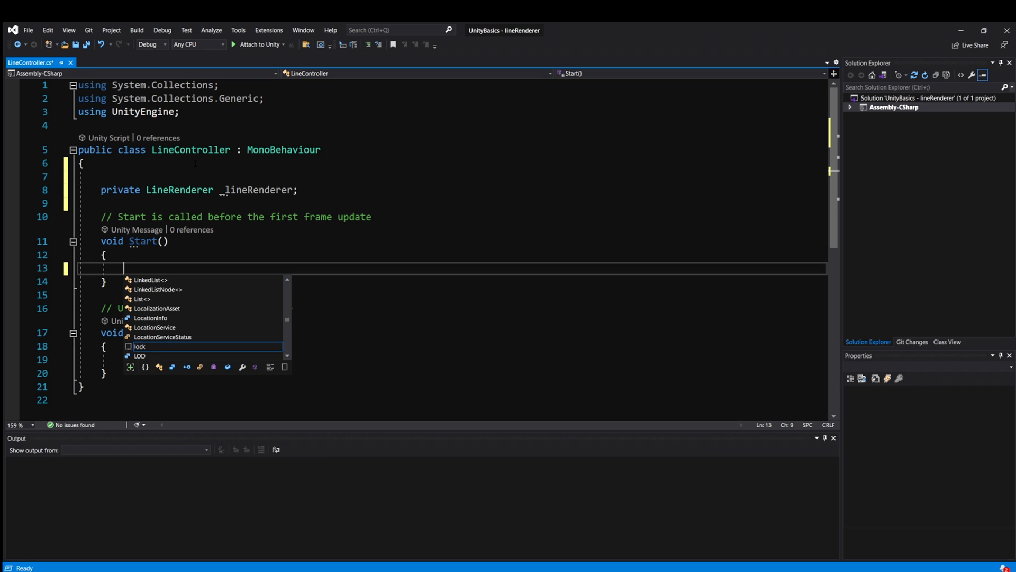
text( GetComponent<LineRenderer)
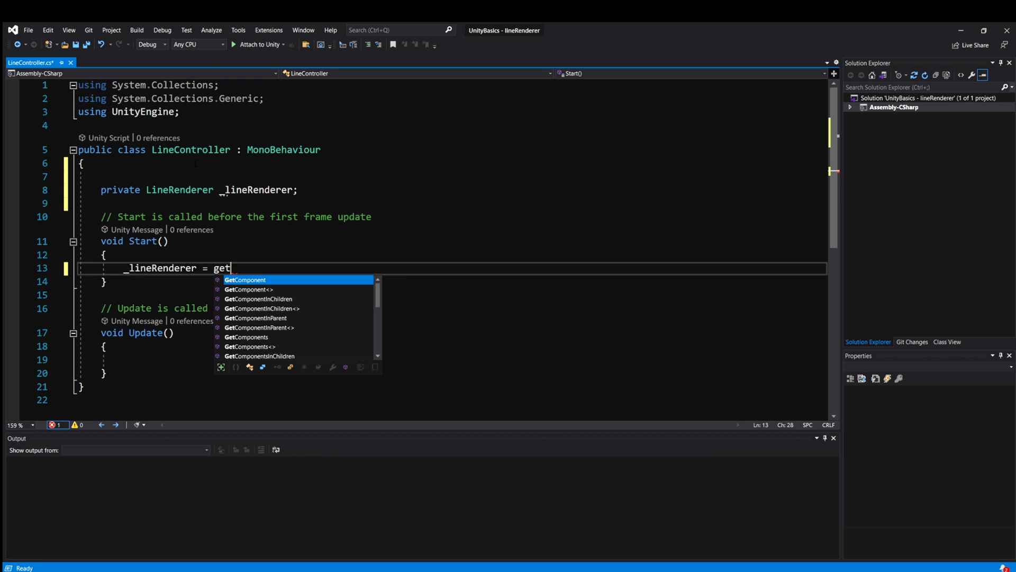
text(>();)
key(ctrl+s)
Step: Add a serialized private Transform[] field named _carTransforms below the _lineRenderer declaration
click(198, 201)
key(Return)
key(Return)
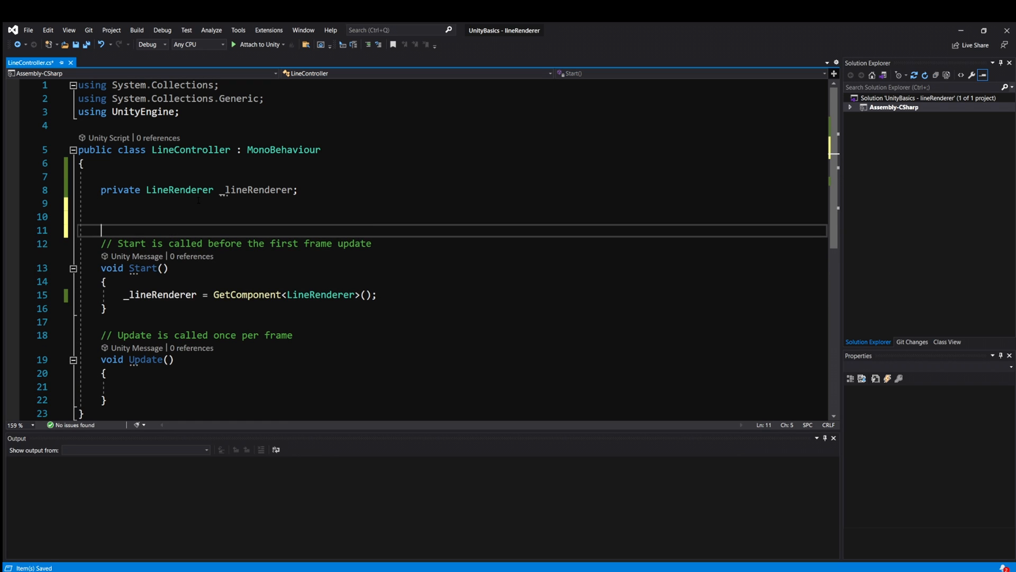
key(Up)
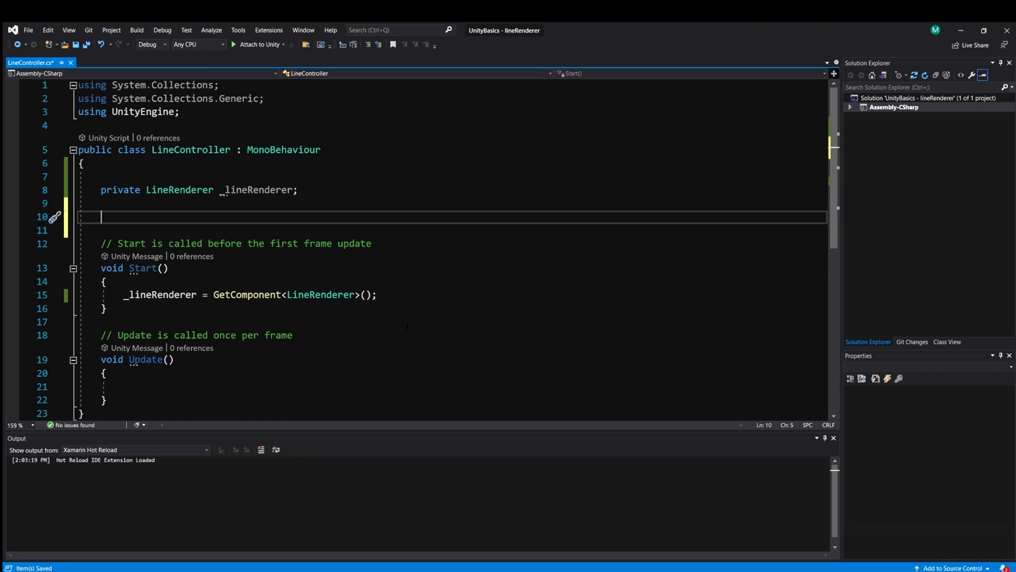
text([SerializeField] priv)
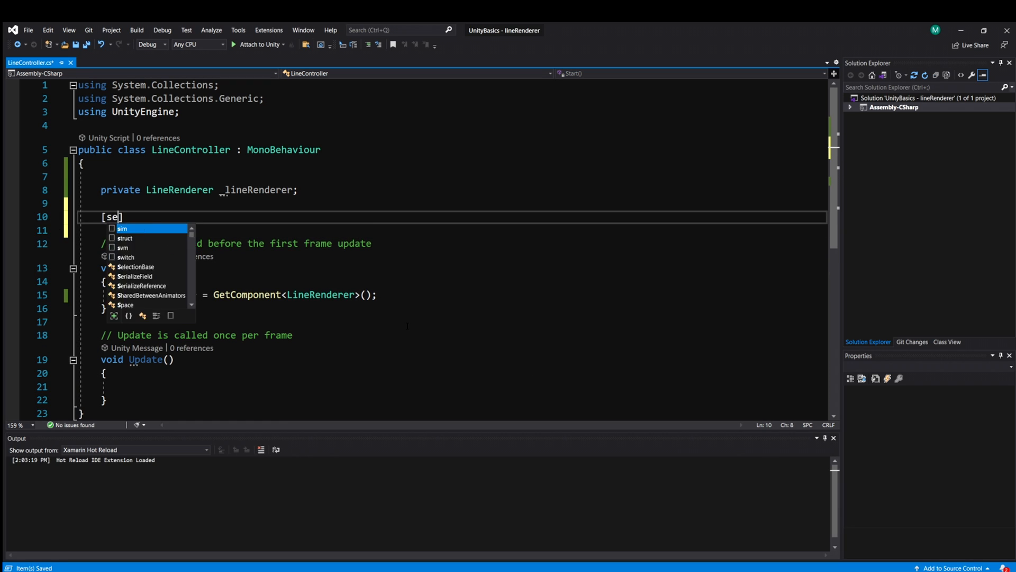
key(Tab)
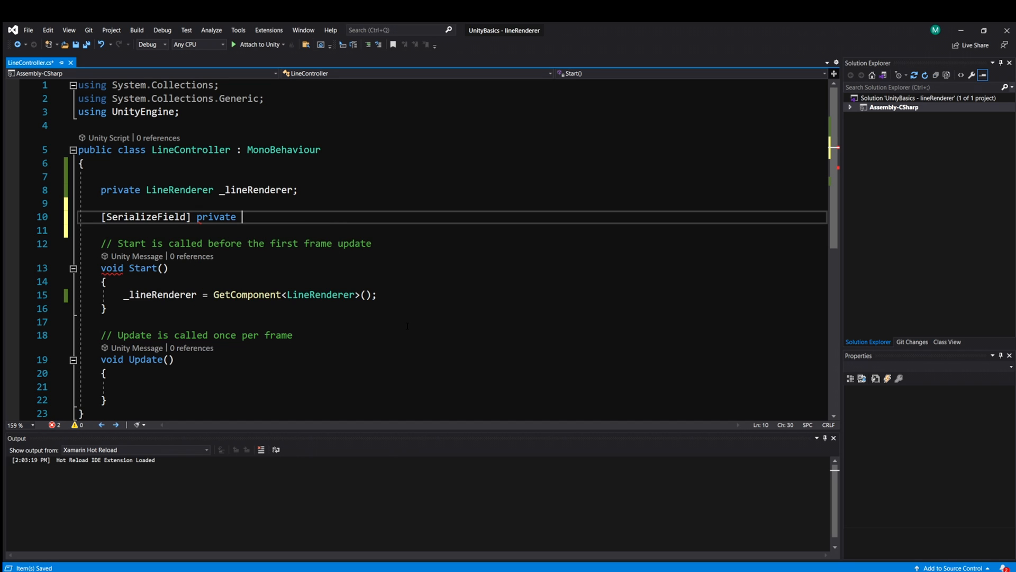
text(trans)
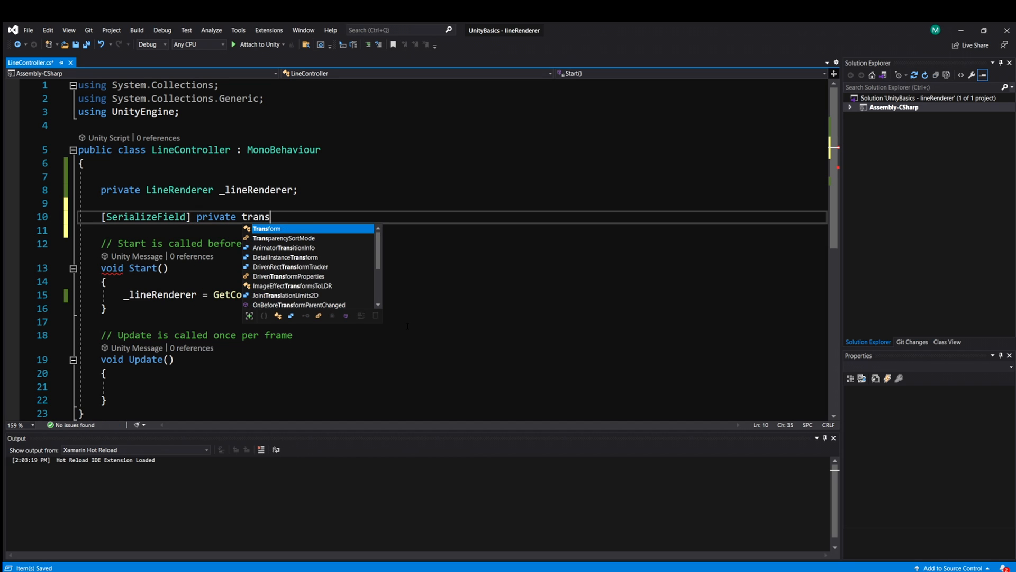
key(Tab)
text([] _carTranso)
key(BackSpace)
text(forms;)
Step: Switch to Unity and assign all six car objects to Car Transforms on Line's Line Controller, locking the Inspector only during the assignment
key(alt+Tab)
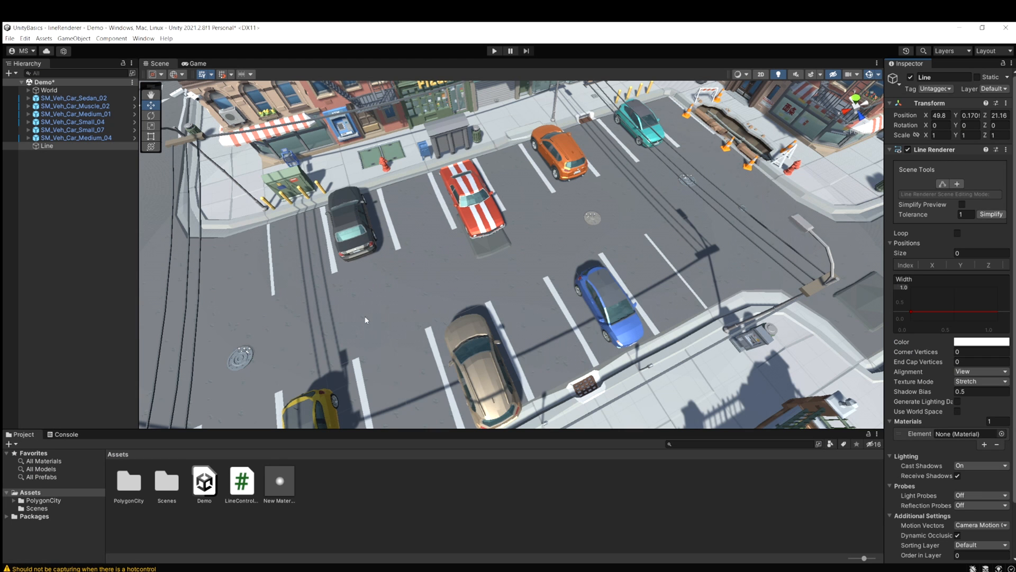
click(49, 140)
click(52, 146)
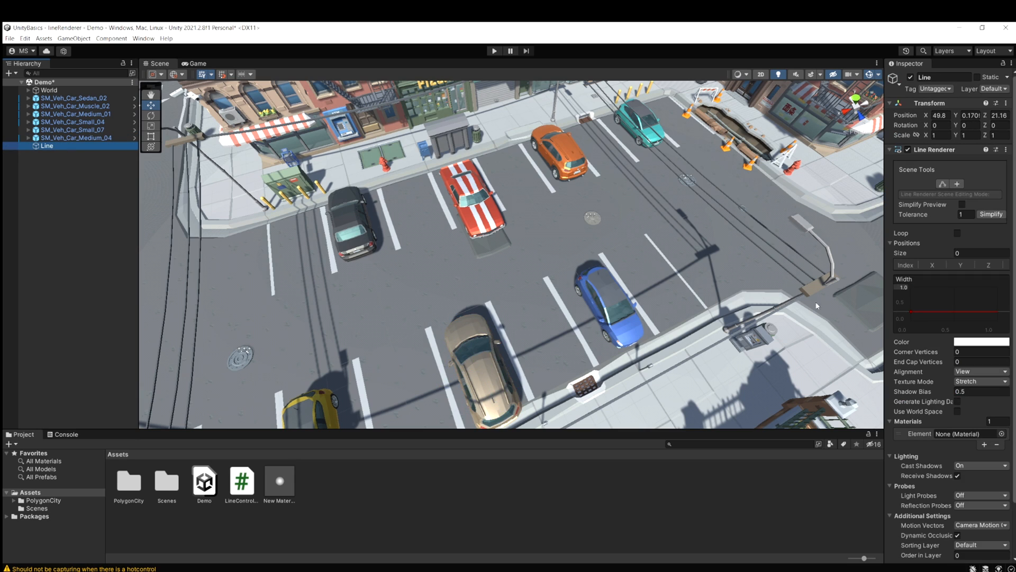
scroll(949, 386, down, 3)
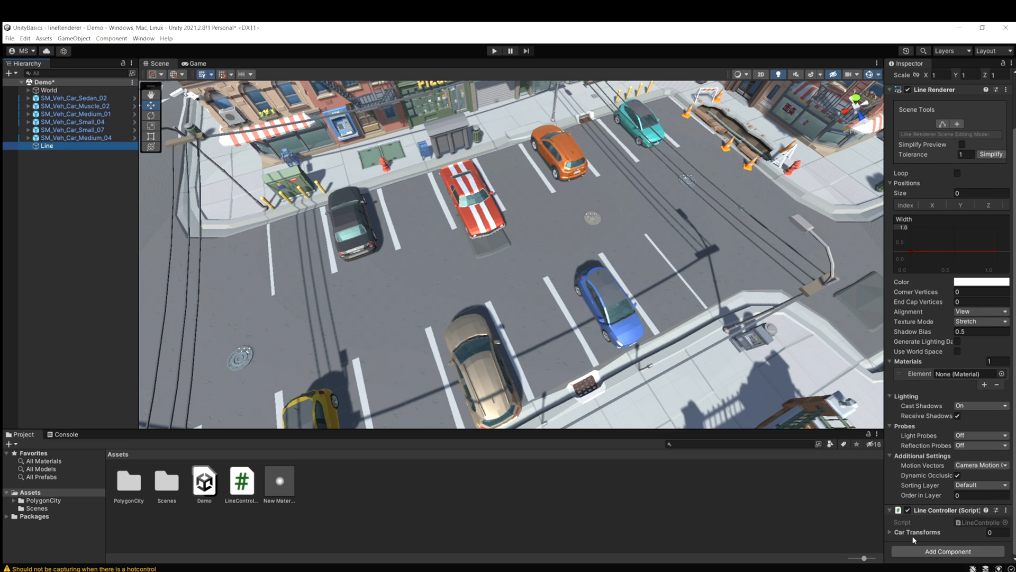
click(1004, 63)
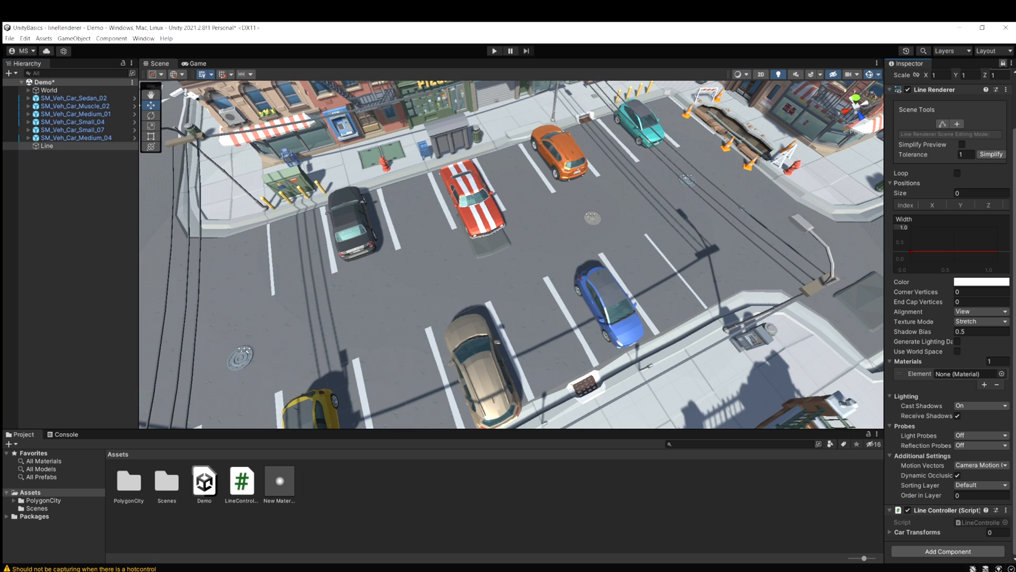
click(74, 98)
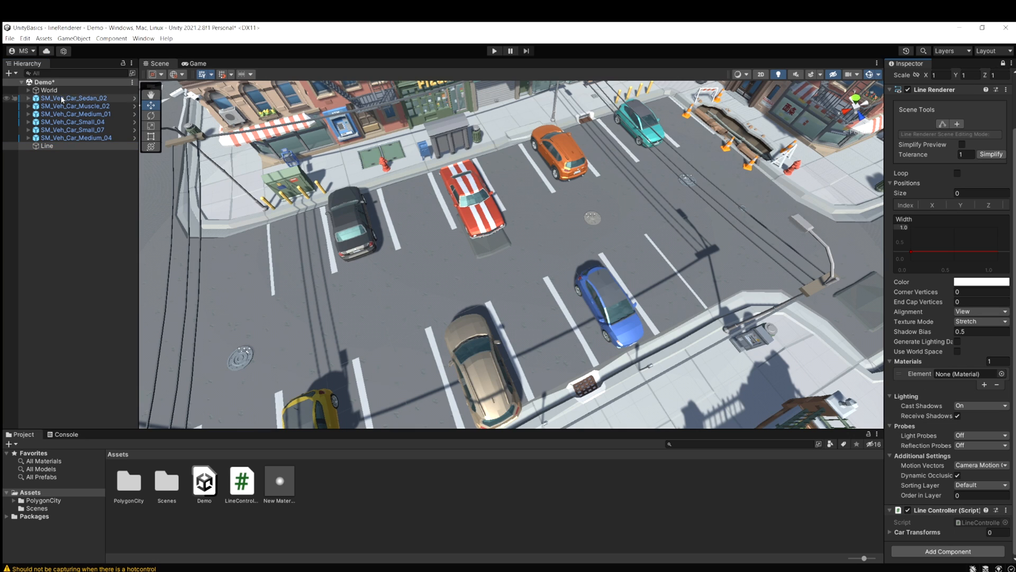
shift+click(74, 138)
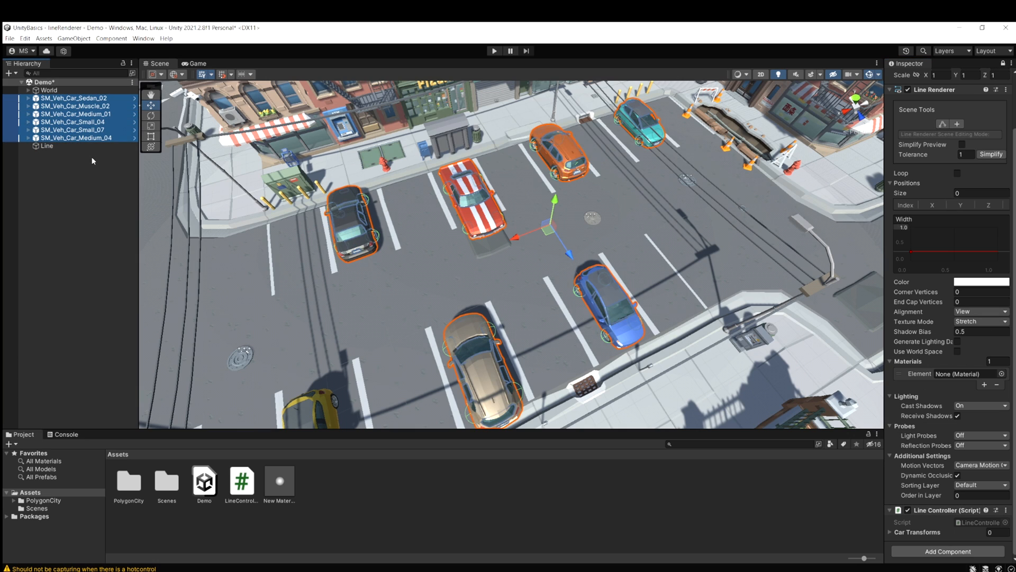
drag(61, 124, 921, 533)
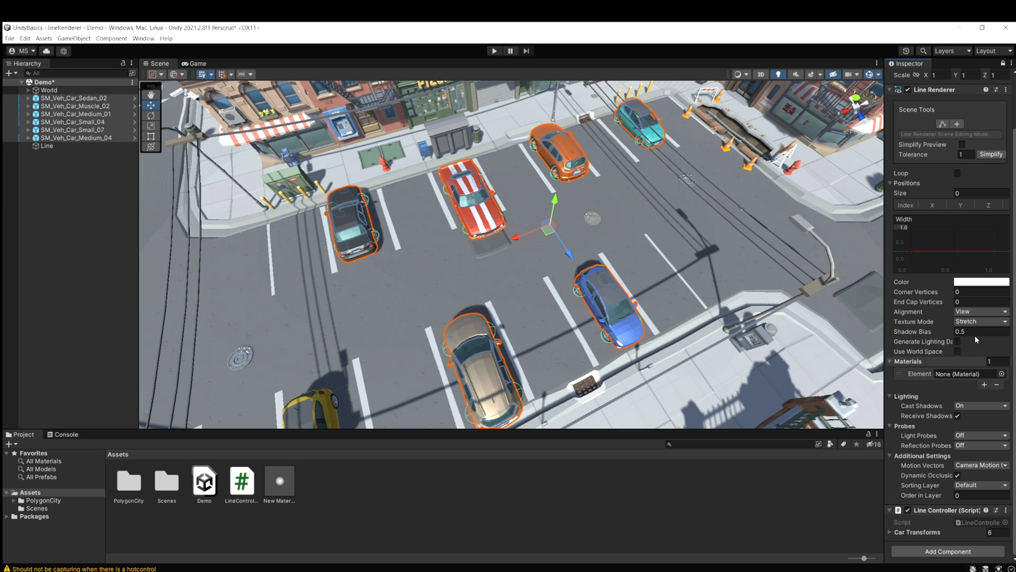
click(1002, 63)
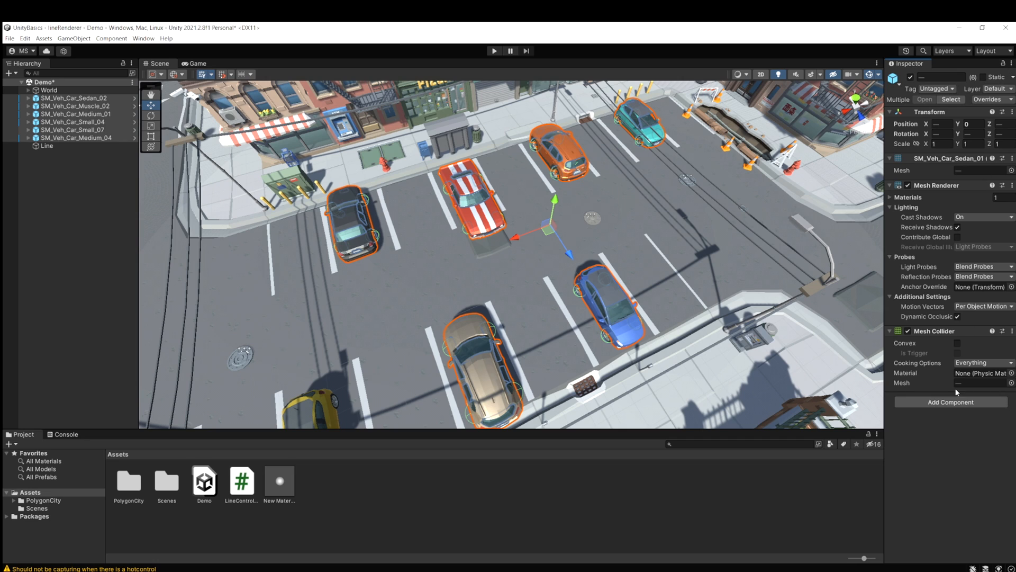
Step: Examine the Car Transforms entries on the Line object's Line Controller component
click(47, 146)
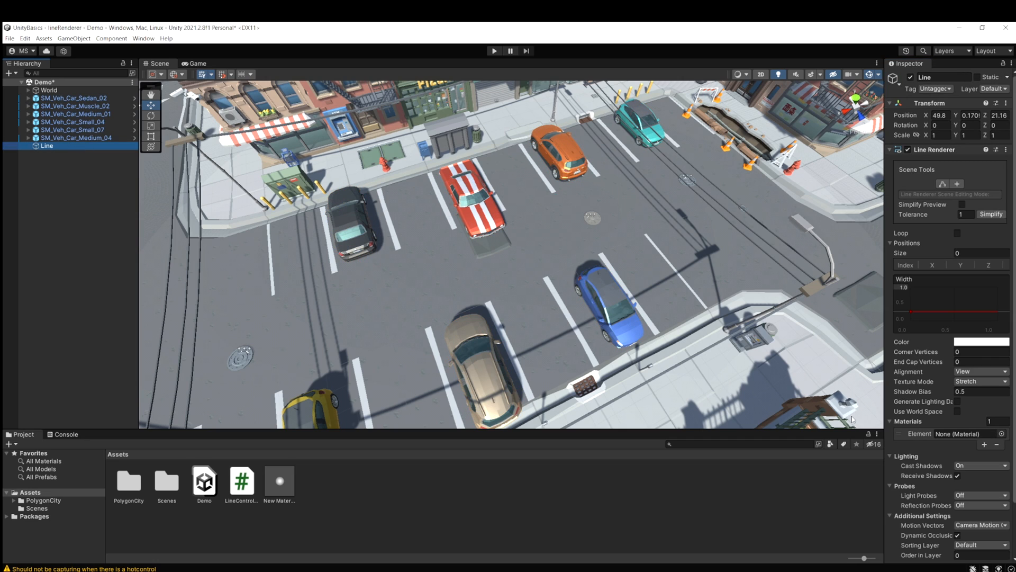
scroll(900, 487, down, 3)
click(893, 532)
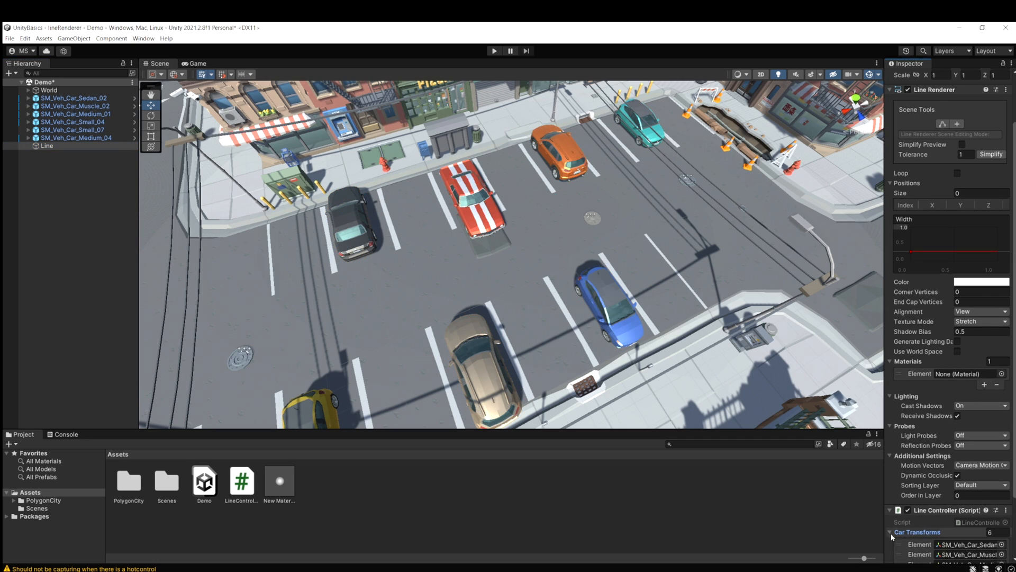
scroll(894, 532, down, 3)
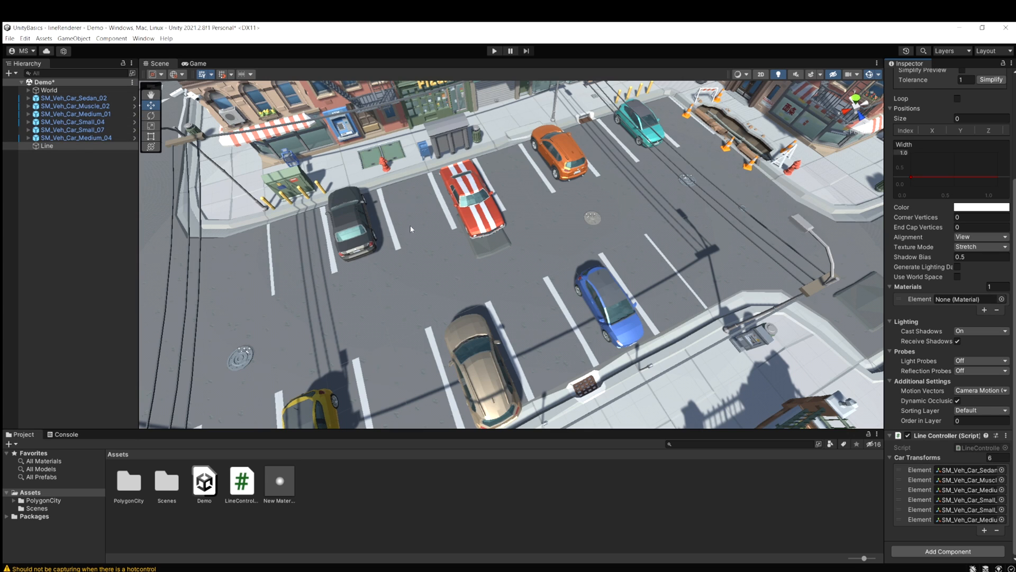
Step: Select the six cars one after another to check their order in the scene, and return to the Line object
click(74, 98)
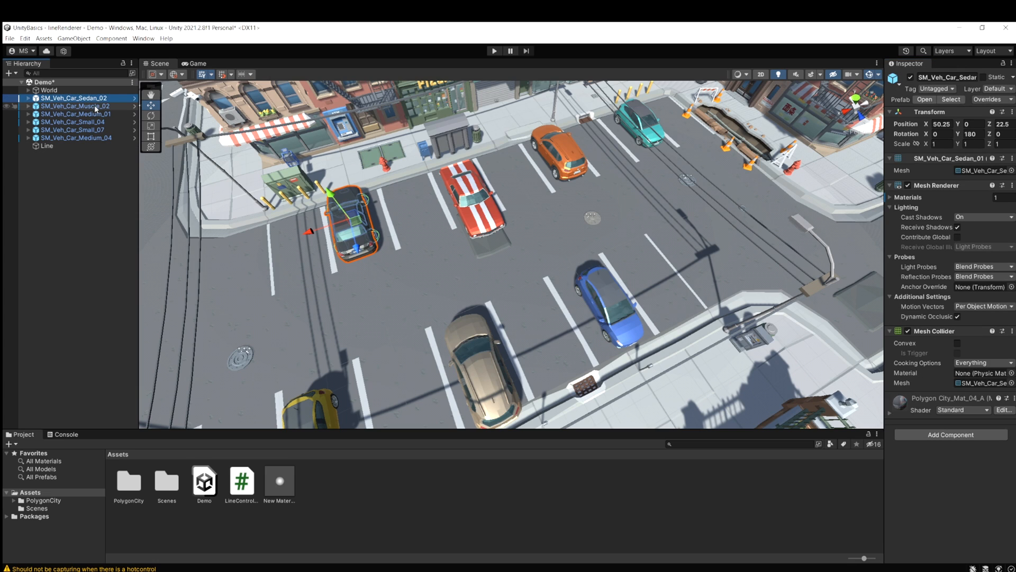
click(95, 106)
click(93, 114)
click(91, 122)
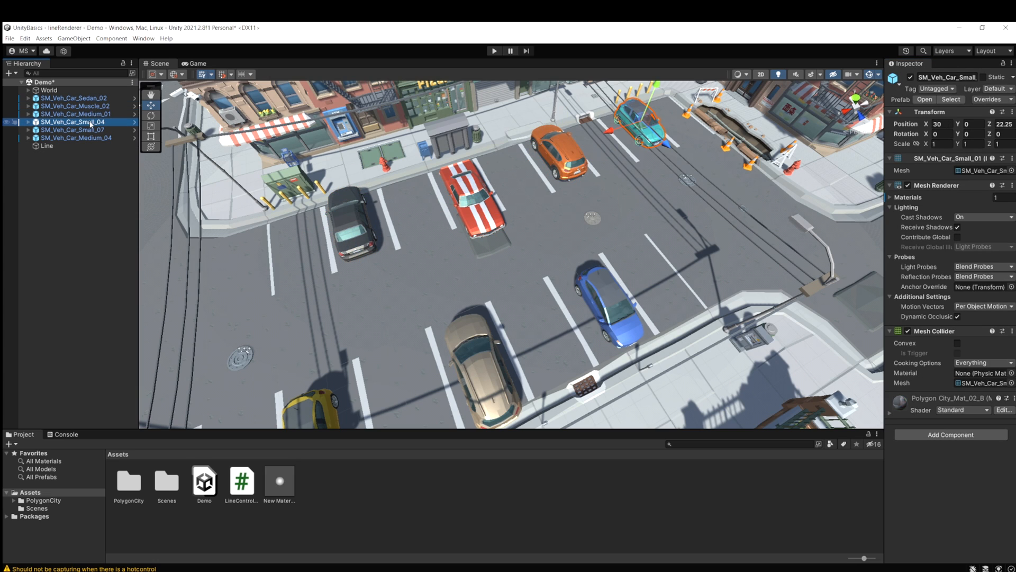
click(89, 130)
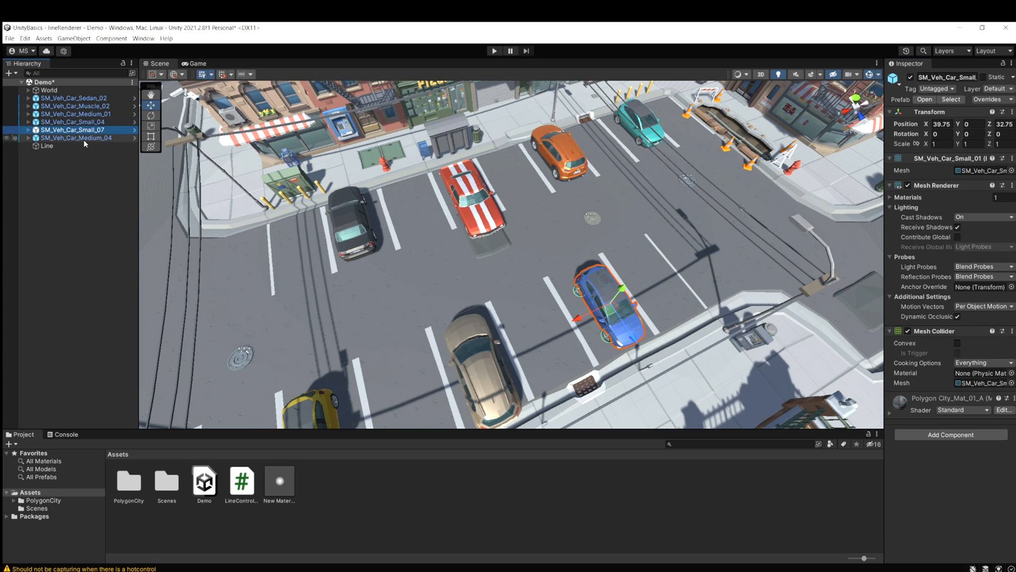
click(85, 140)
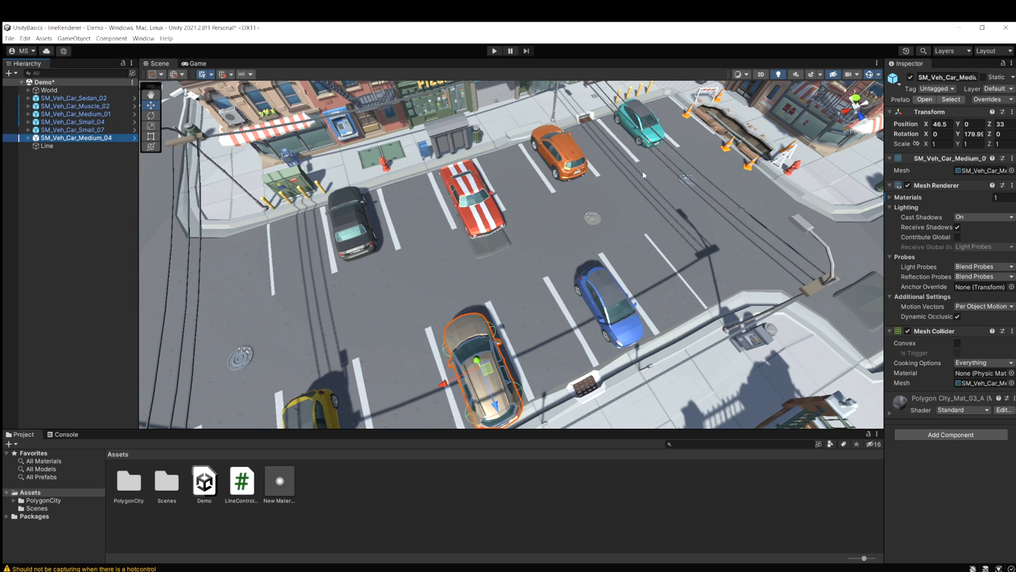
click(47, 146)
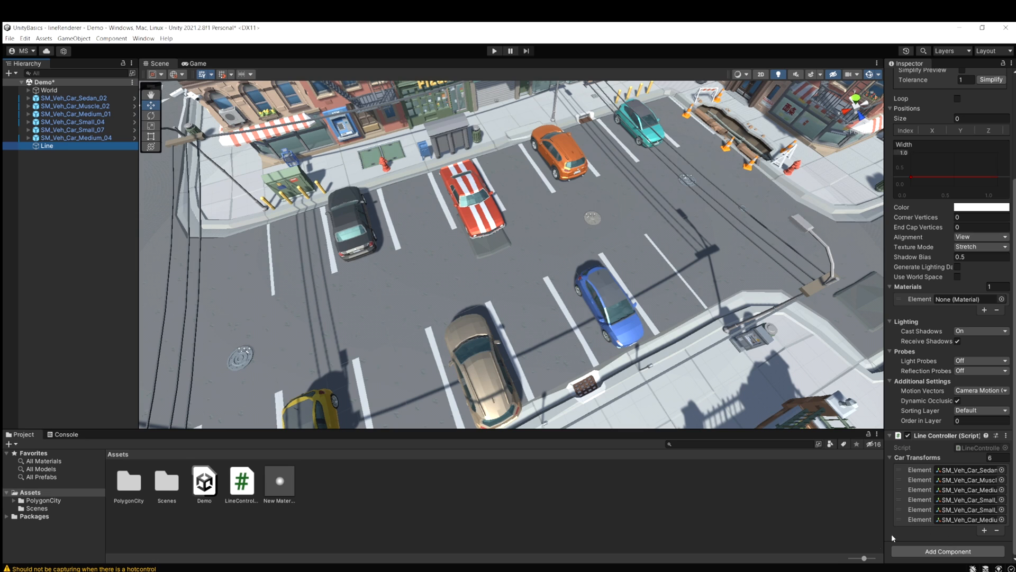
Step: Switch to Visual Studio, set _lineRenderer.positionCount to _carTransforms.Length below the GetComponent line in Start, and save the script
key(alt+Tab)
scroll(180, 305, down, 3)
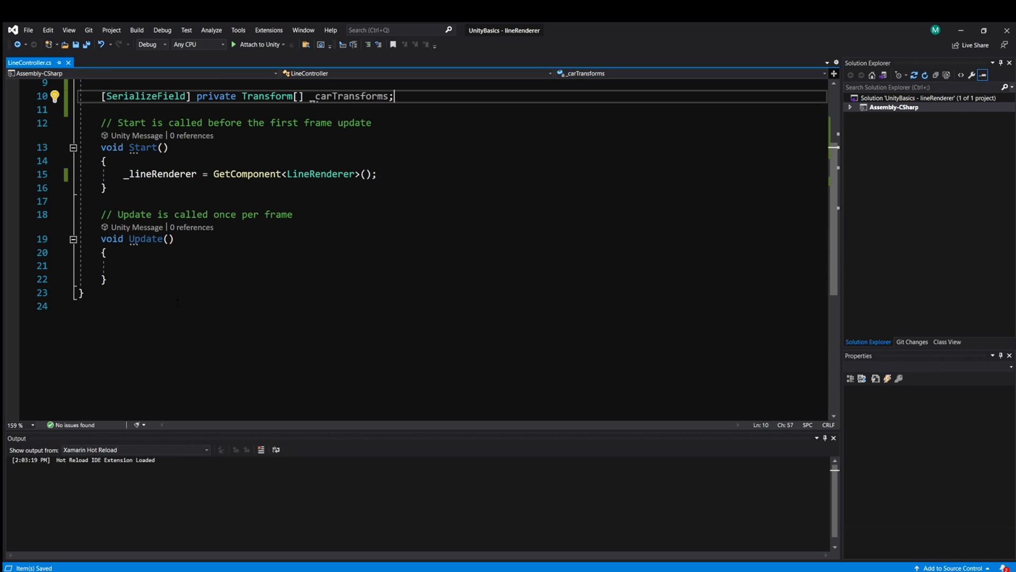
click(392, 175)
key(Return)
key(Return)
scroll(194, 275, up, 2)
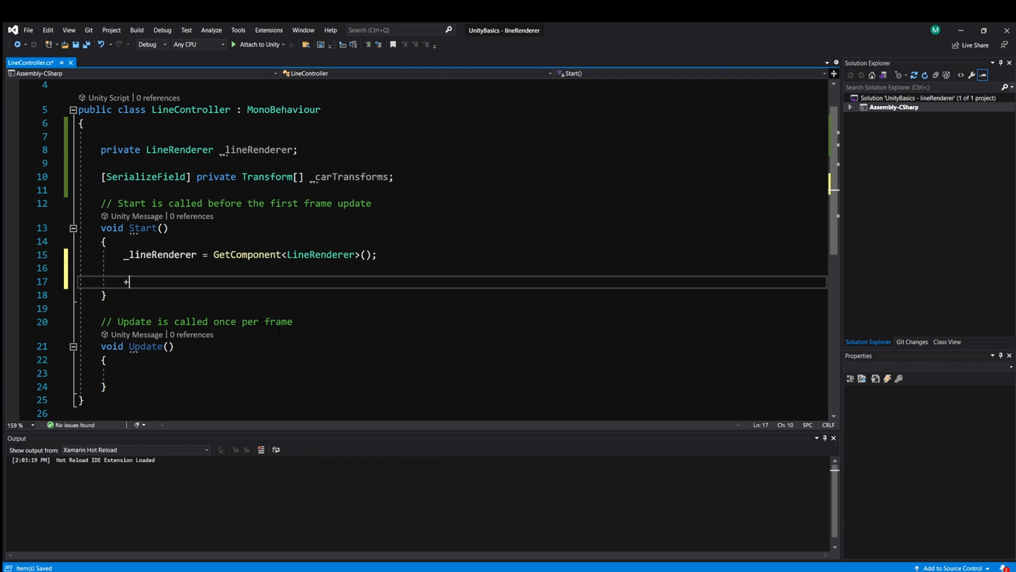
text(_lineRenderer)
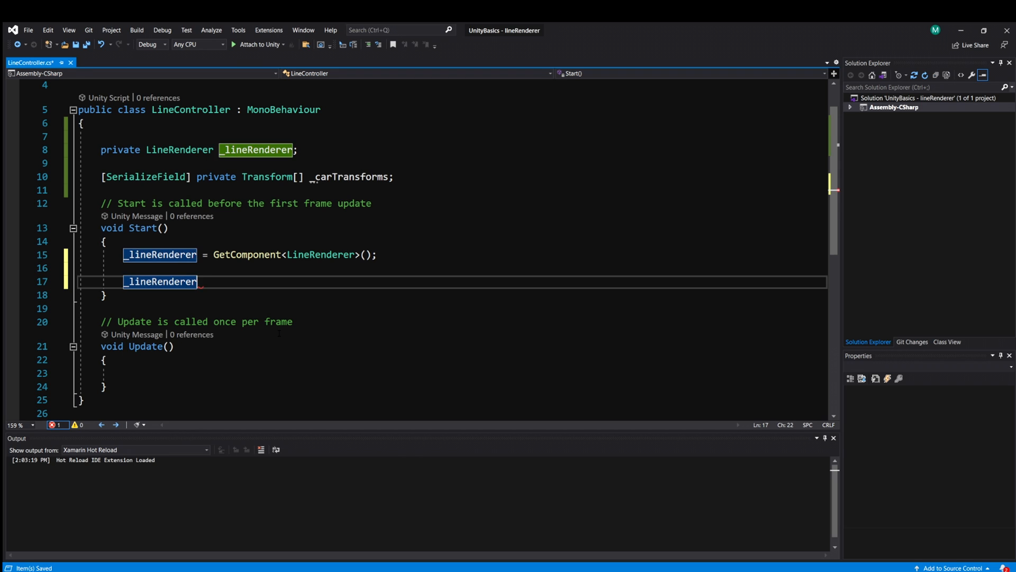
text(.posi)
key(Tab)
text(.)
key(BackSpace)
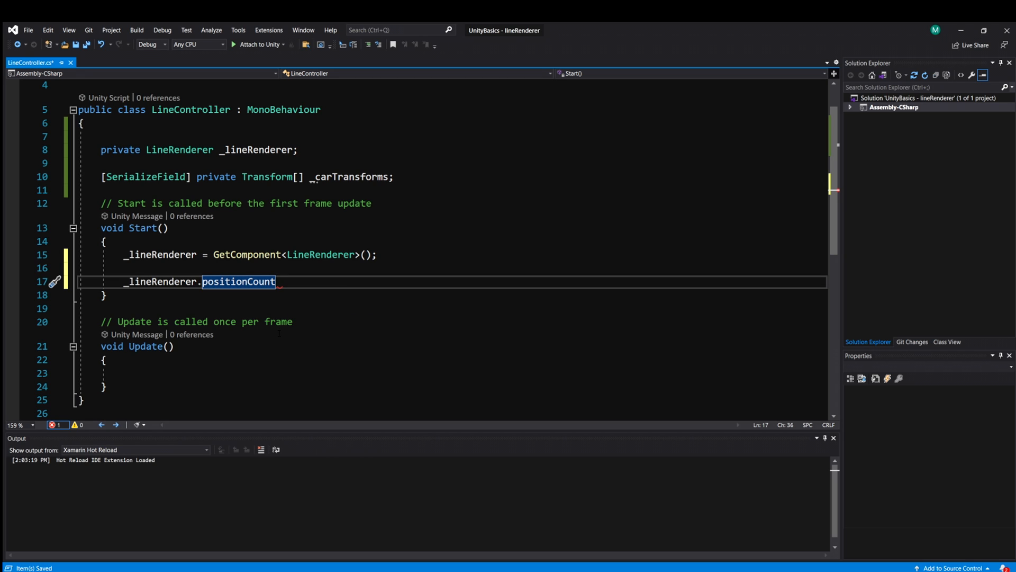
text(= _)
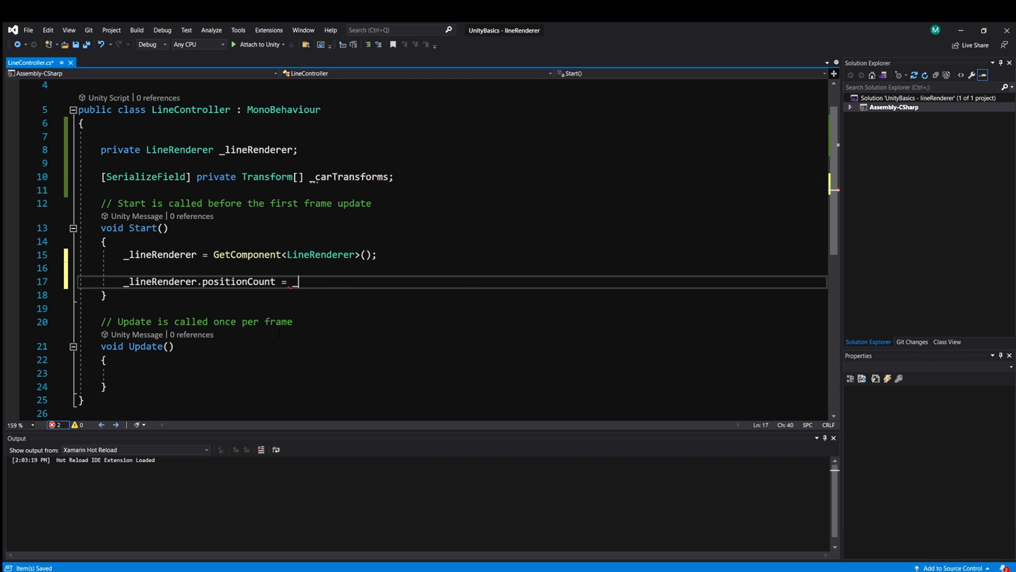
text(cart)
key(Tab)
text(.Length;)
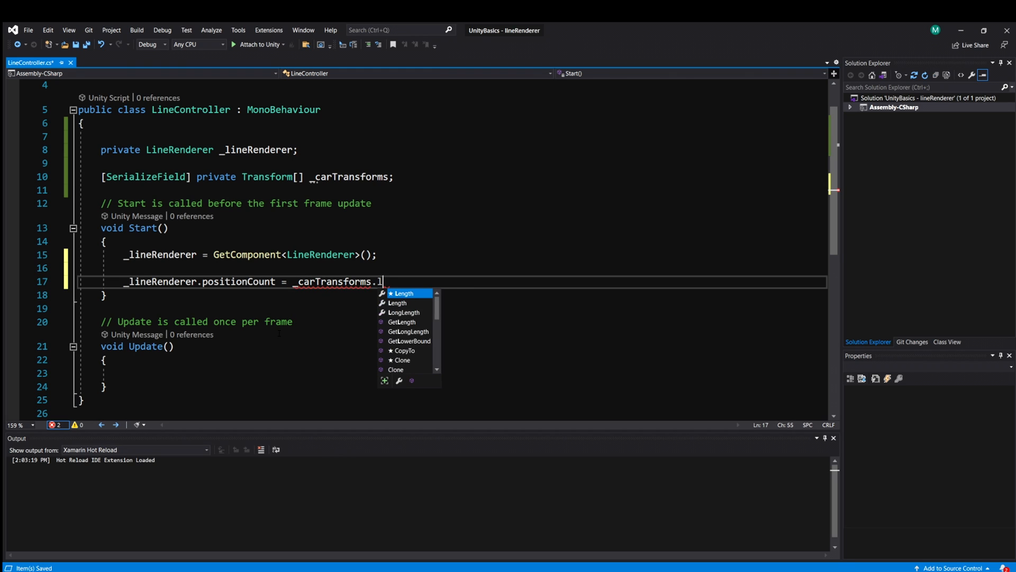
key(ctrl+s)
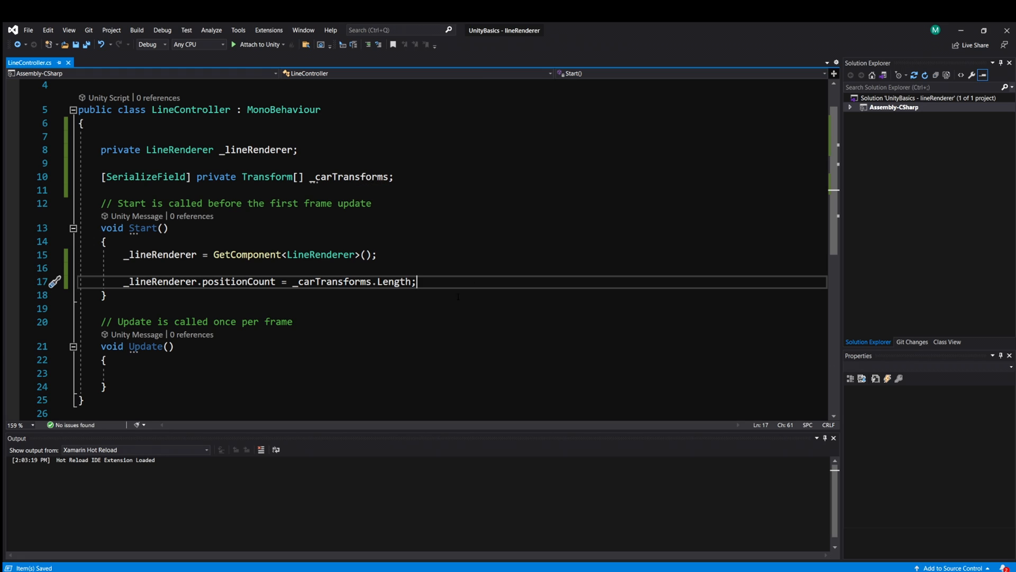
Step: Add a for loop below the positionCount line that runs i from 0 while i < _carTransforms.Length, with an empty body
key(Return)
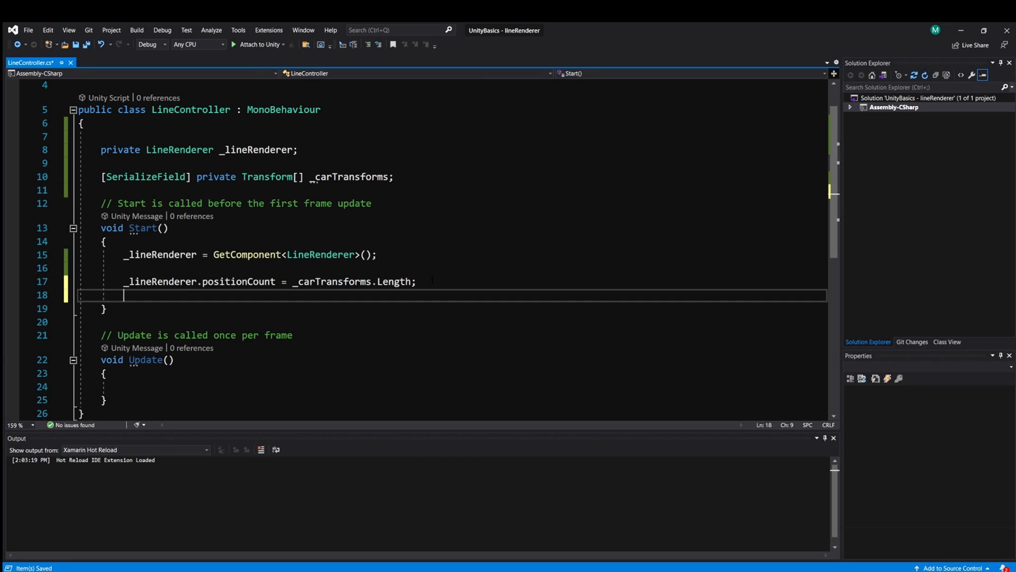
text(for (int i)
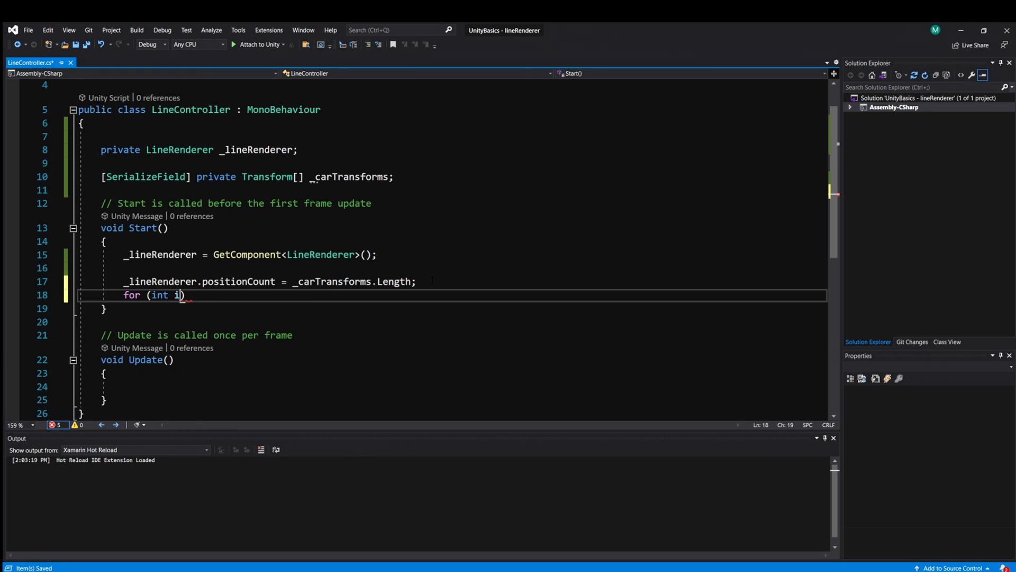
text( = 0; i < )
text(_c)
text(arTransforms.Lengt)
key(BackSpace)
text(rTransforms.Length; )
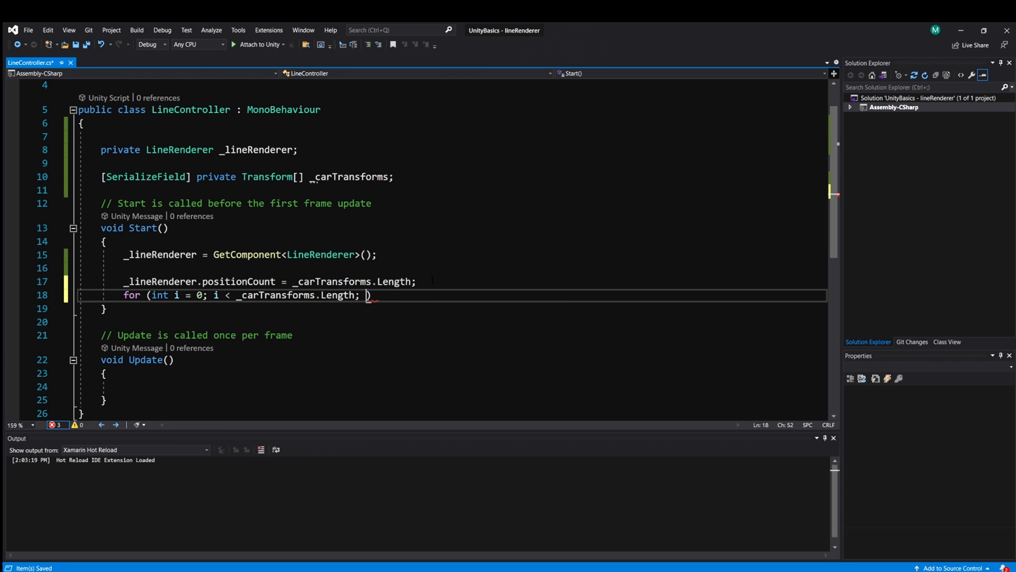
text(i++))
key(Return)
text({)
key(Return)
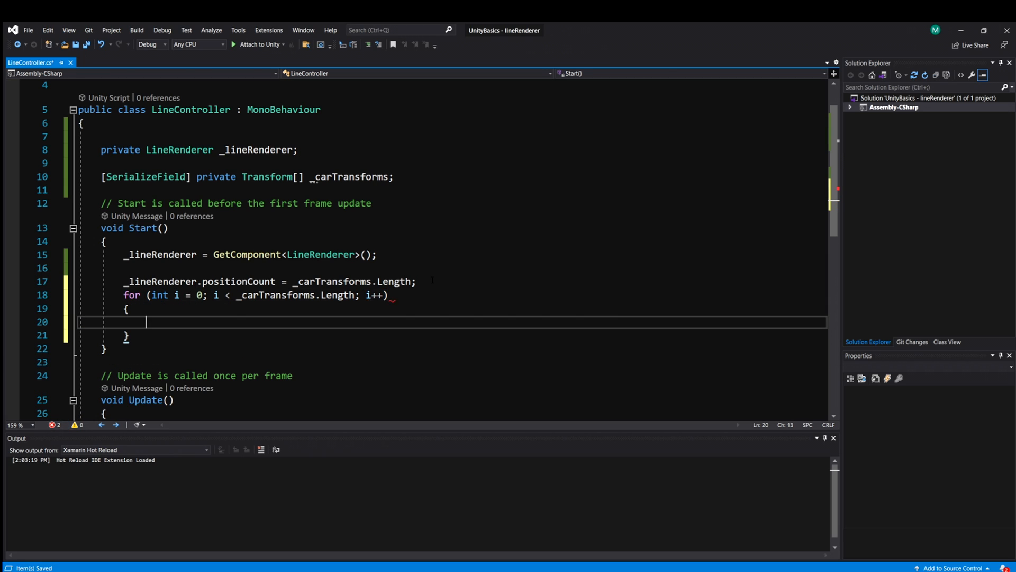
Step: Call _lineRenderer.SetPosition(i, _carTransforms[i].position) inside the for loop and save the script
text(_lineRenderer)
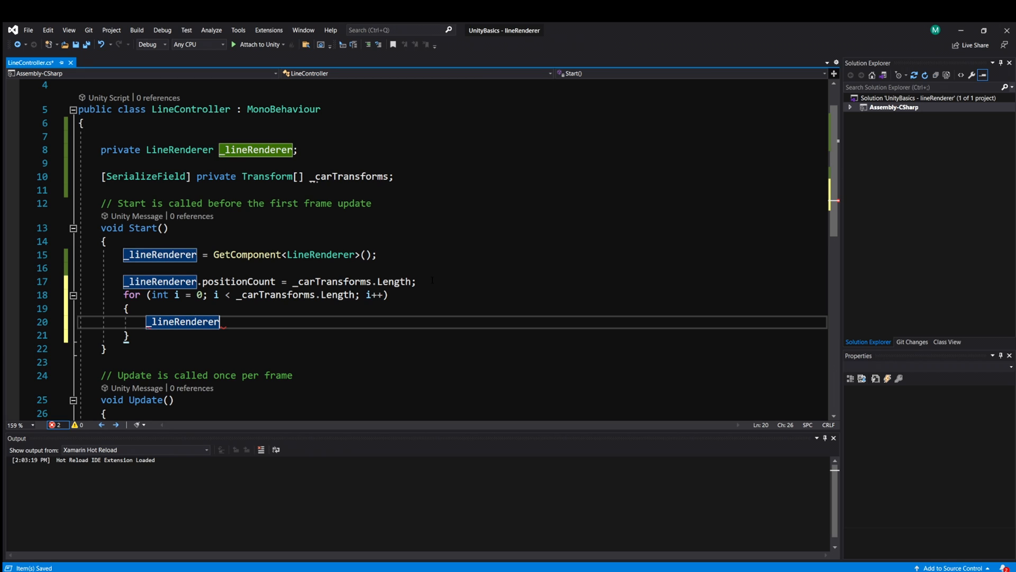
text(.setp)
key(Tab)
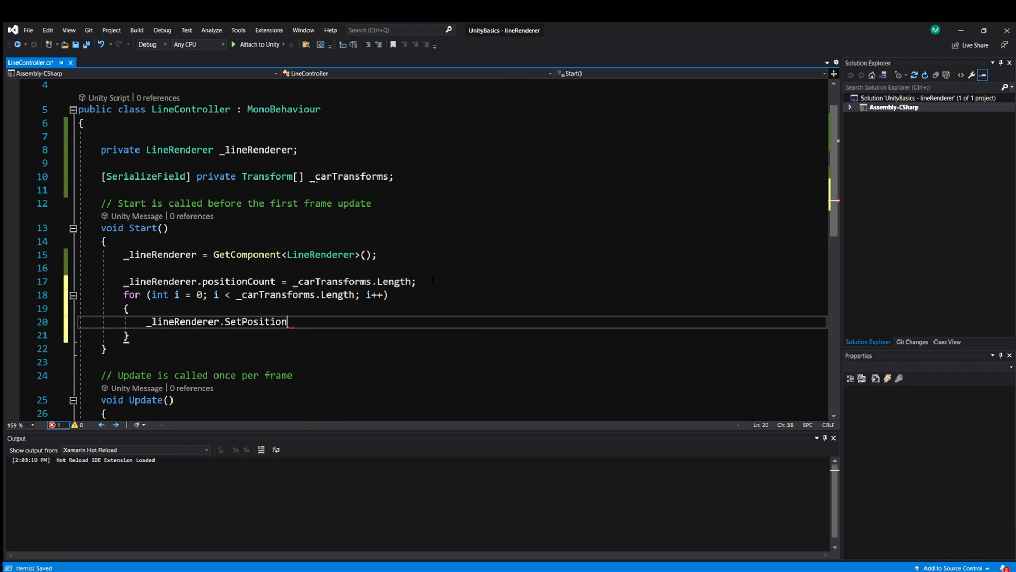
text(()
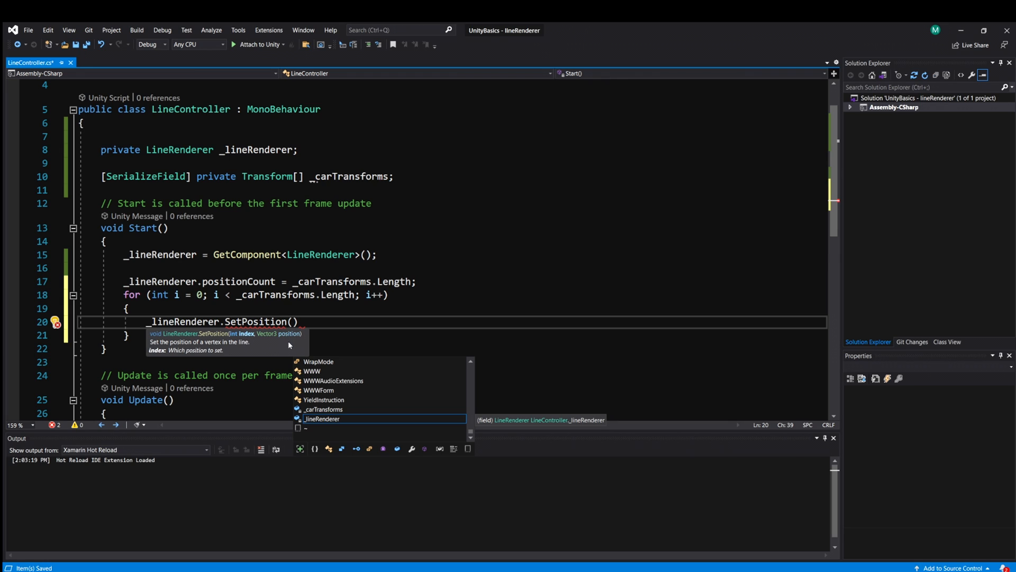
text(i)
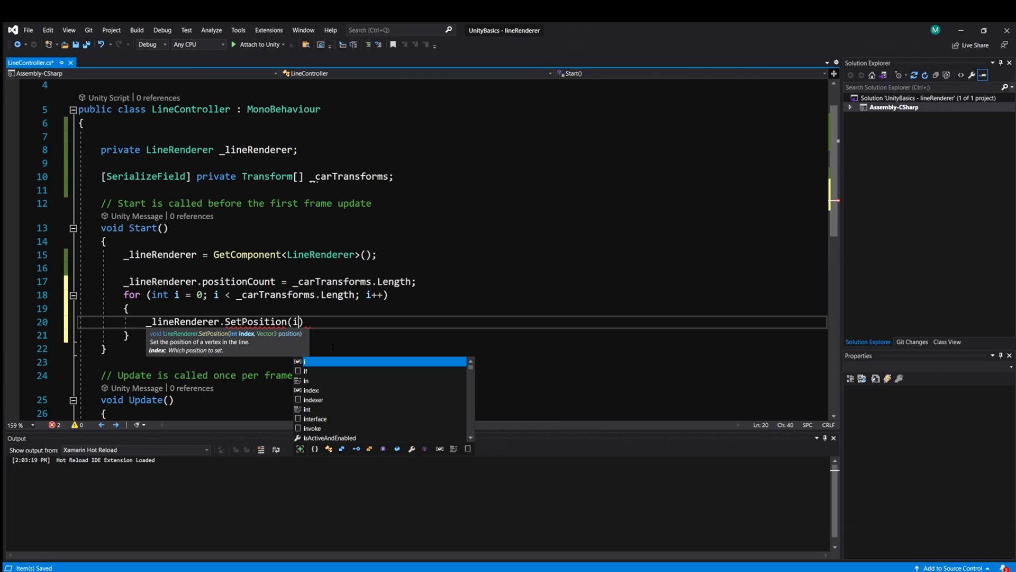
text(, )
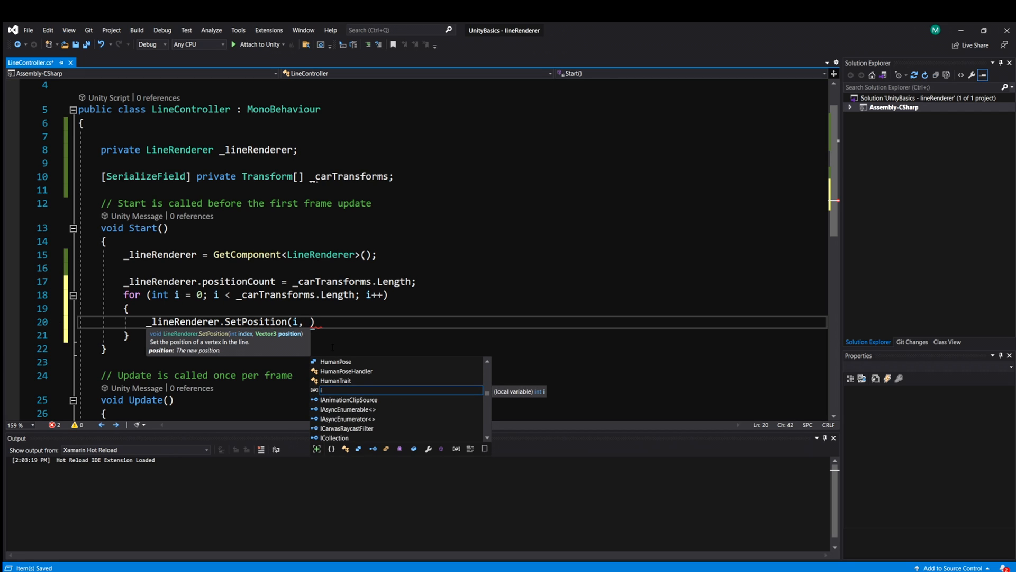
text(_carTransforms[)
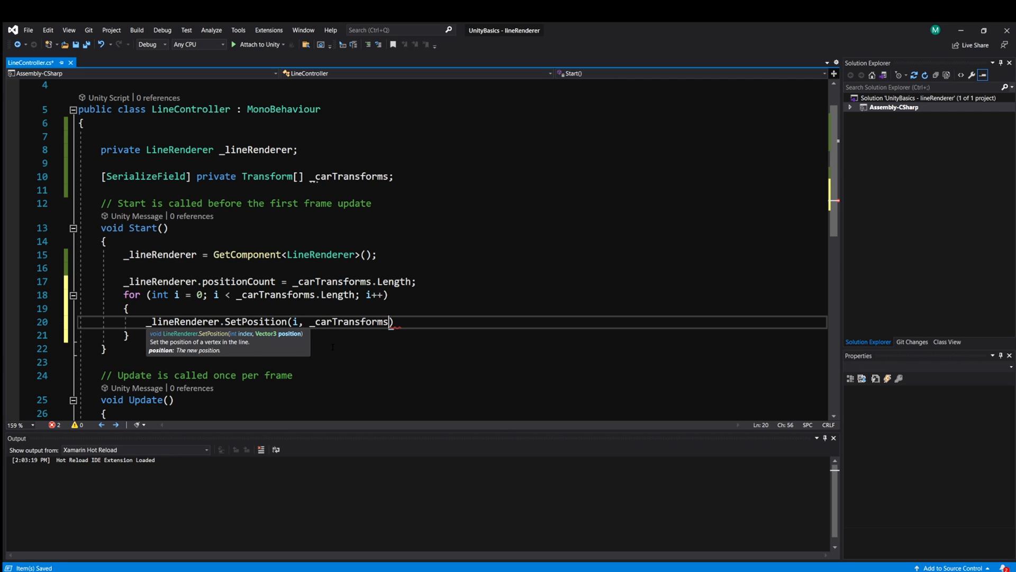
text(i].p)
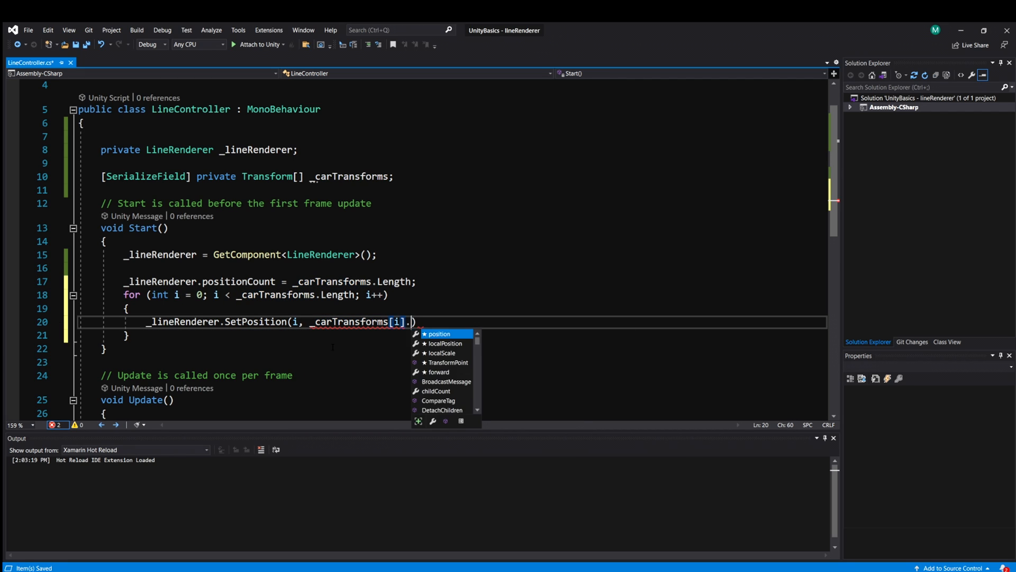
key(Tab)
key(ctrl+s)
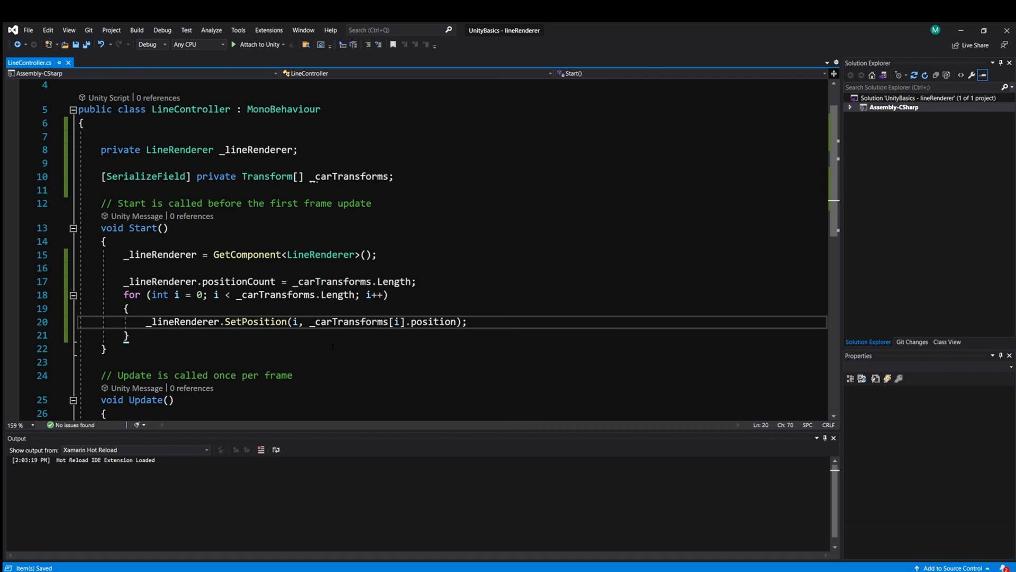
Step: Switch to Unity, run the scene in Play mode and enable Use World Space on Line's Line Renderer
key(alt+Tab)
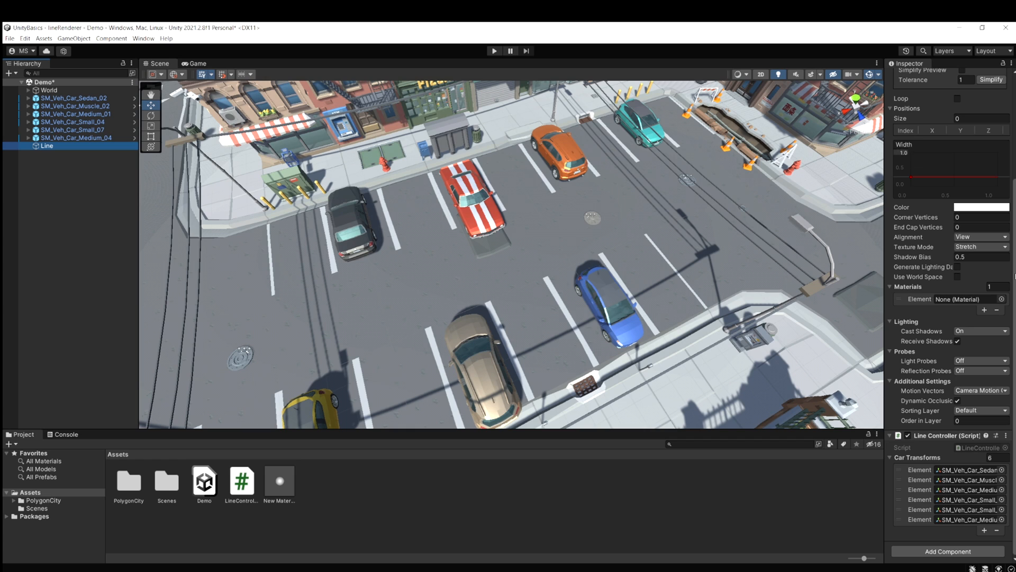
scroll(940, 300, up, 5)
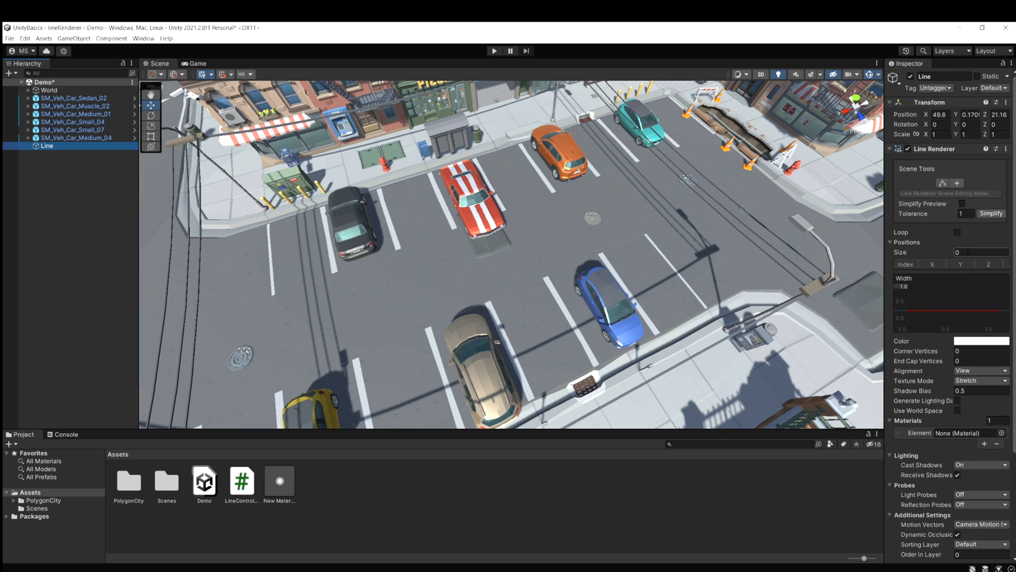
click(494, 52)
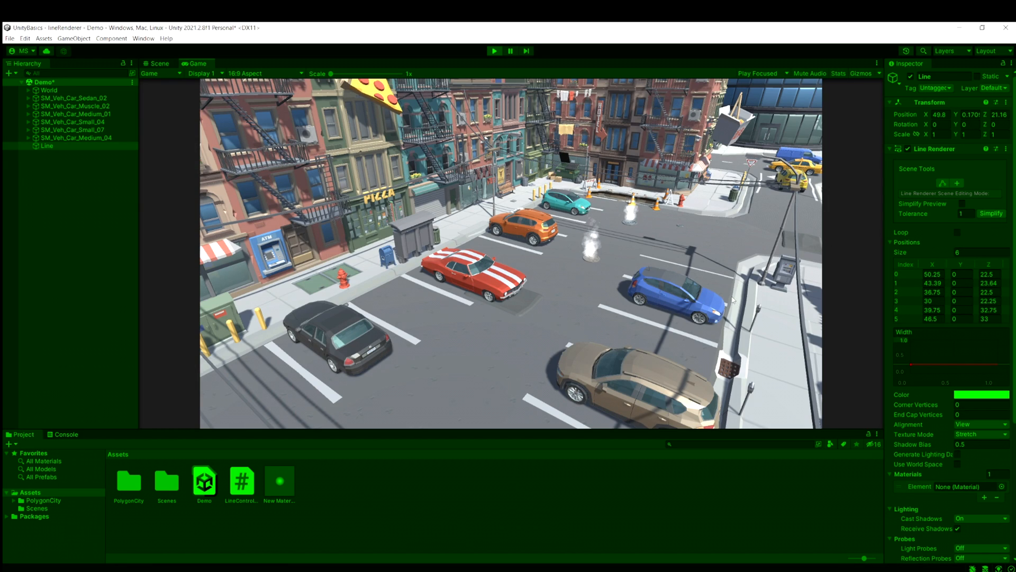
click(957, 464)
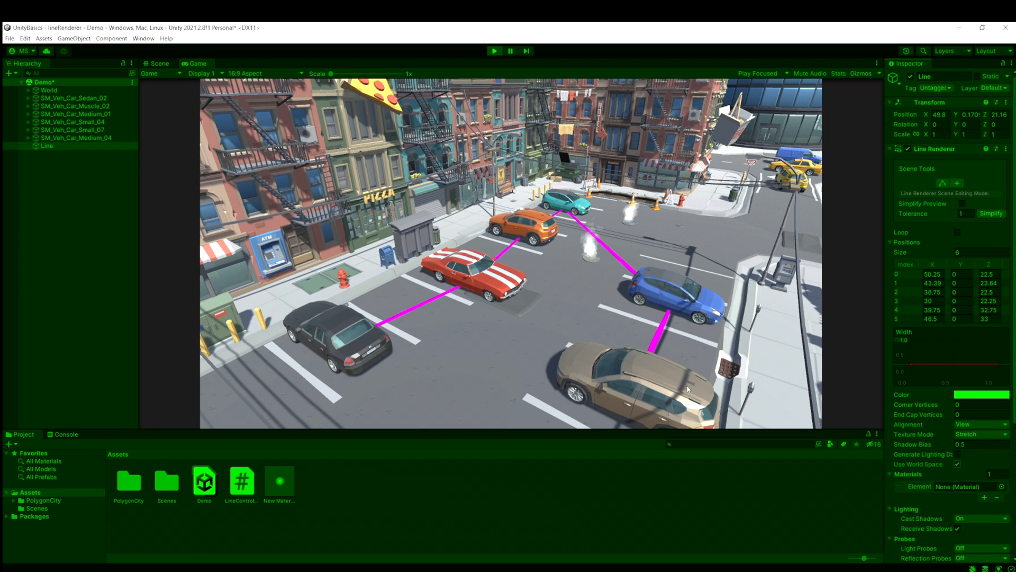
Step: Move the striped muscle car to about X 30, Z 31 in the Scene view during Play mode, and stop playing
click(159, 63)
click(495, 240)
drag(495, 240, 742, 294)
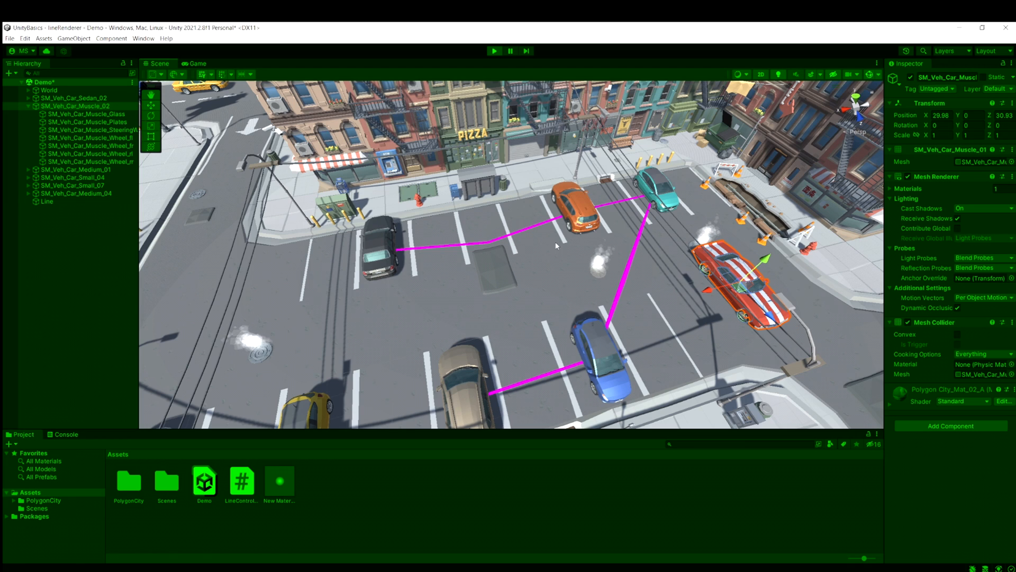
click(494, 50)
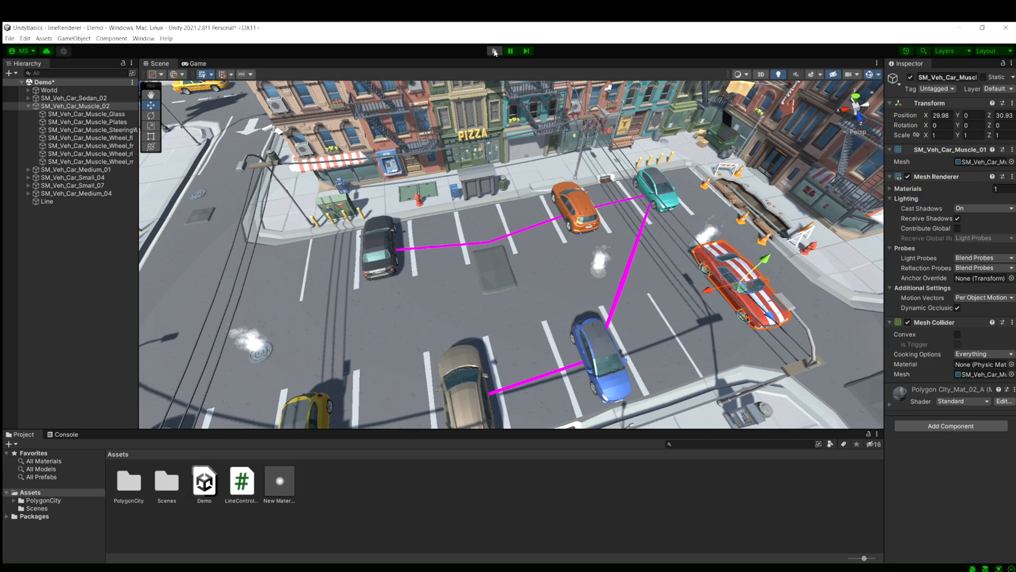
Step: Enable Use World Space on the Line object's Line Renderer outside Play mode
click(48, 201)
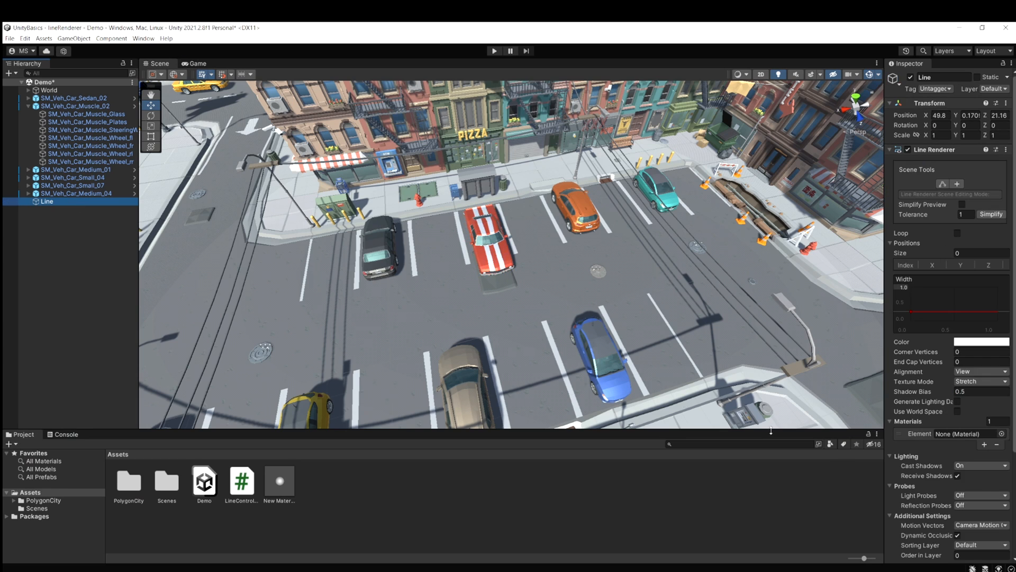
scroll(941, 454, down, 4)
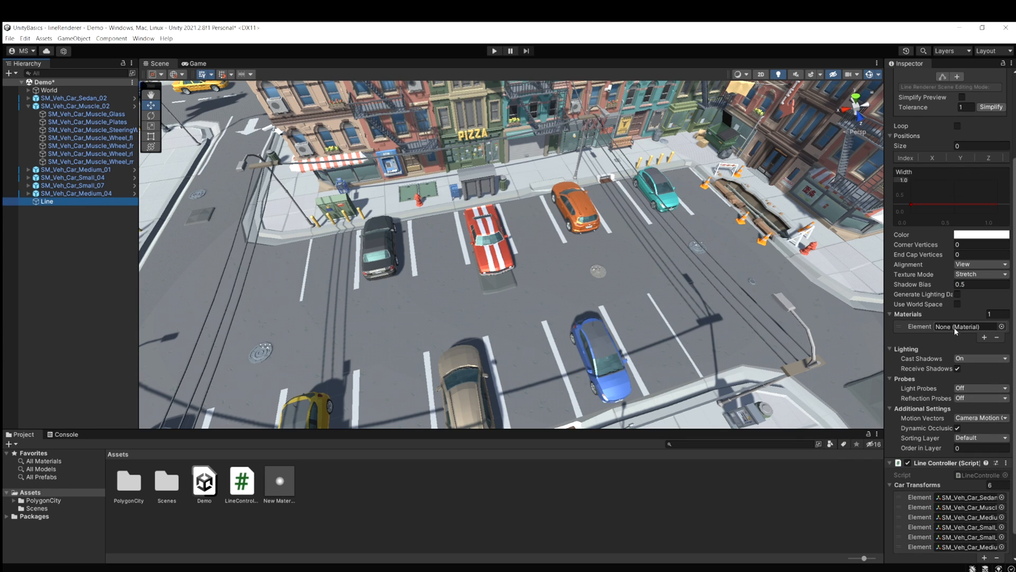
click(958, 305)
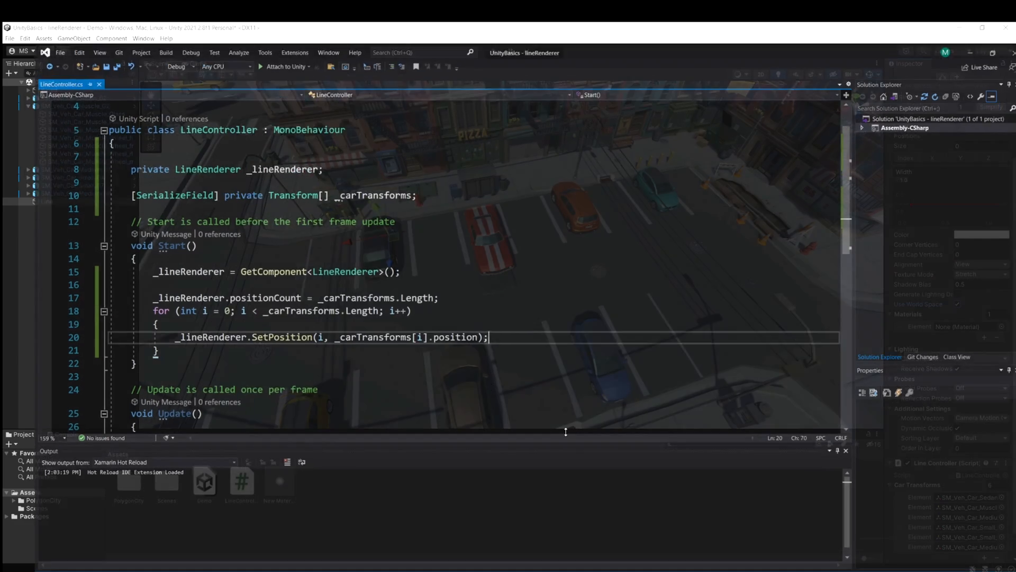
Step: Move the positionCount line and the for loop from Start() into Update() in the LineController script, and save it
scroll(451, 332, down, 1)
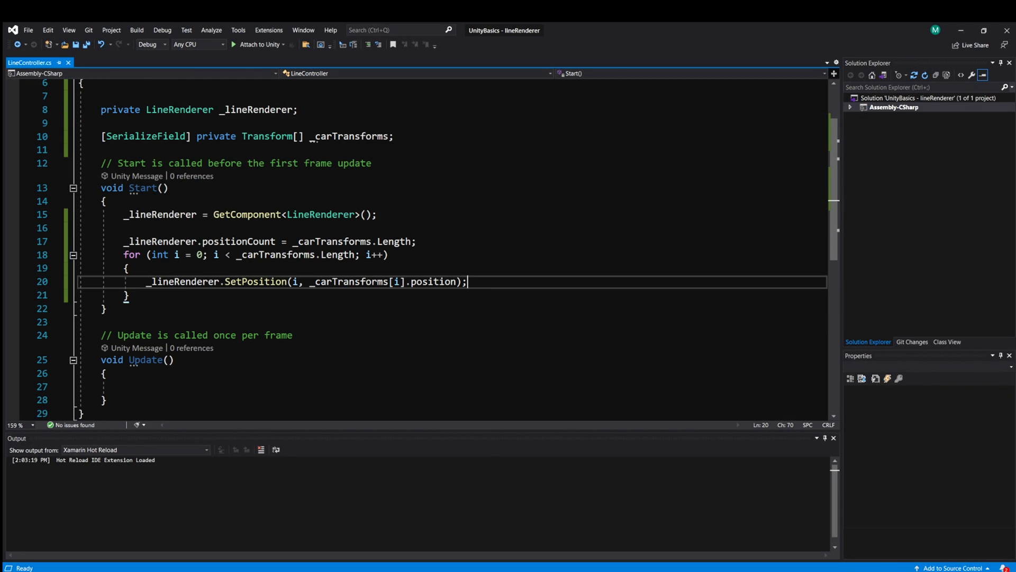
drag(124, 241, 154, 294)
key(ctrl+c)
key(BackSpace)
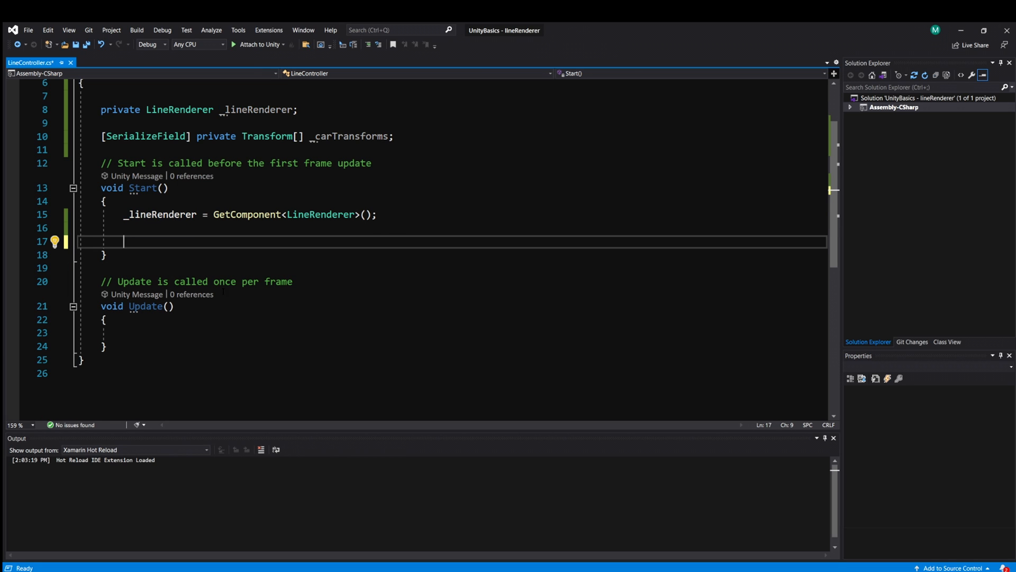
click(131, 328)
key(ctrl+v)
key(ctrl+s)
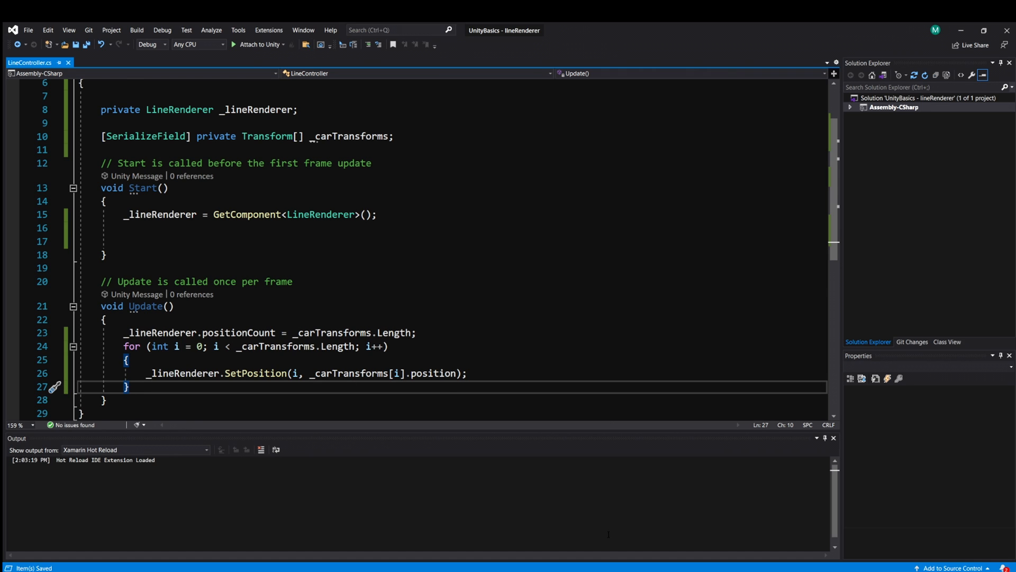
Step: Switch to Unity, run the scene, and move the striped muscle car to about X 58, Z 27 in the Scene view
key(alt+Tab)
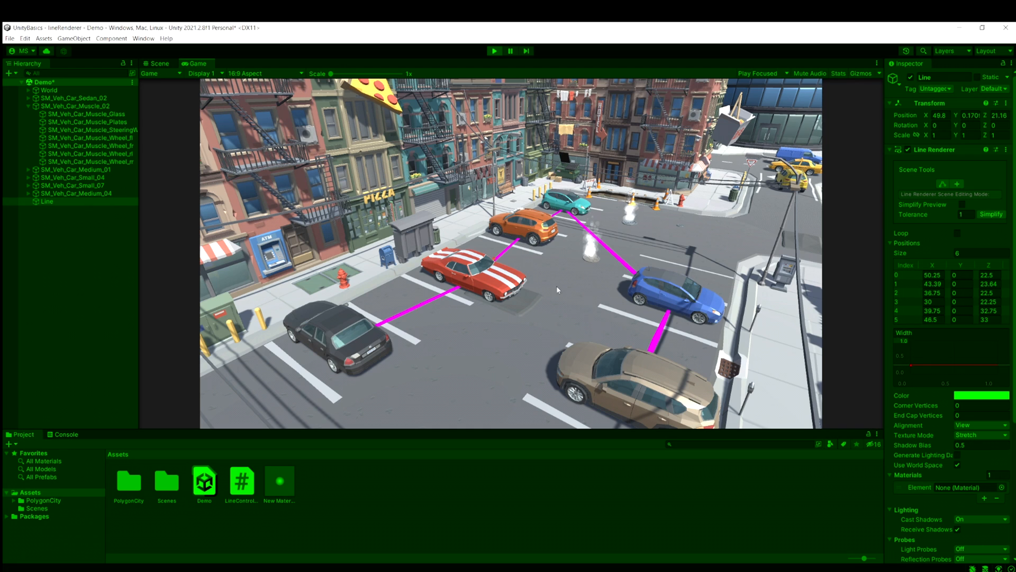
click(159, 64)
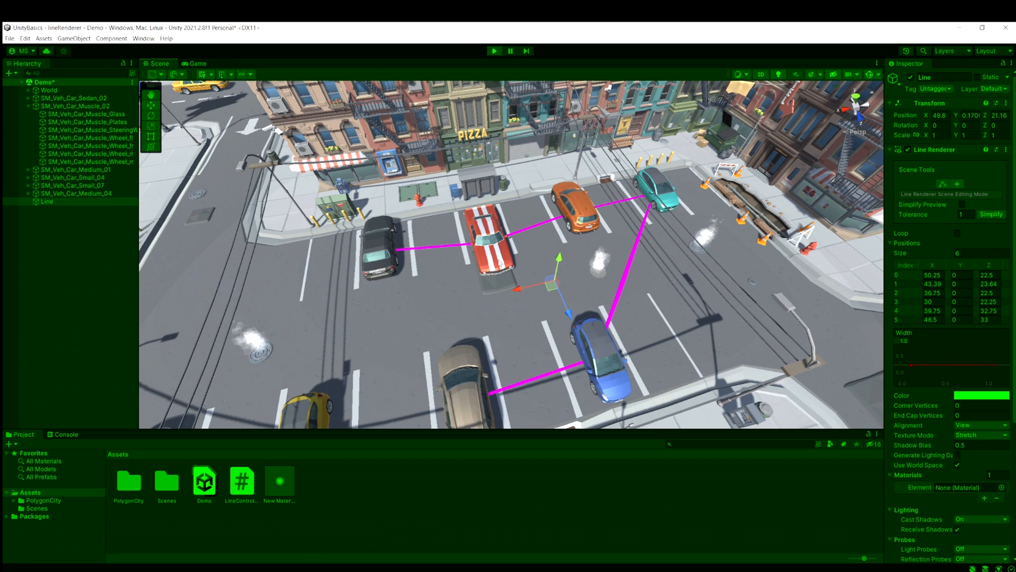
click(501, 263)
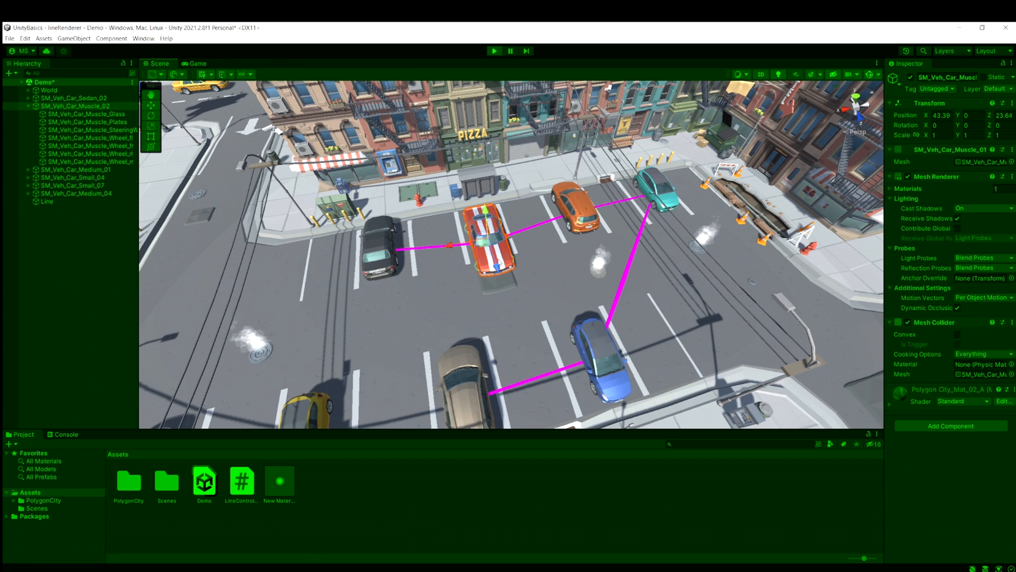
click(27, 106)
drag(492, 248, 209, 352)
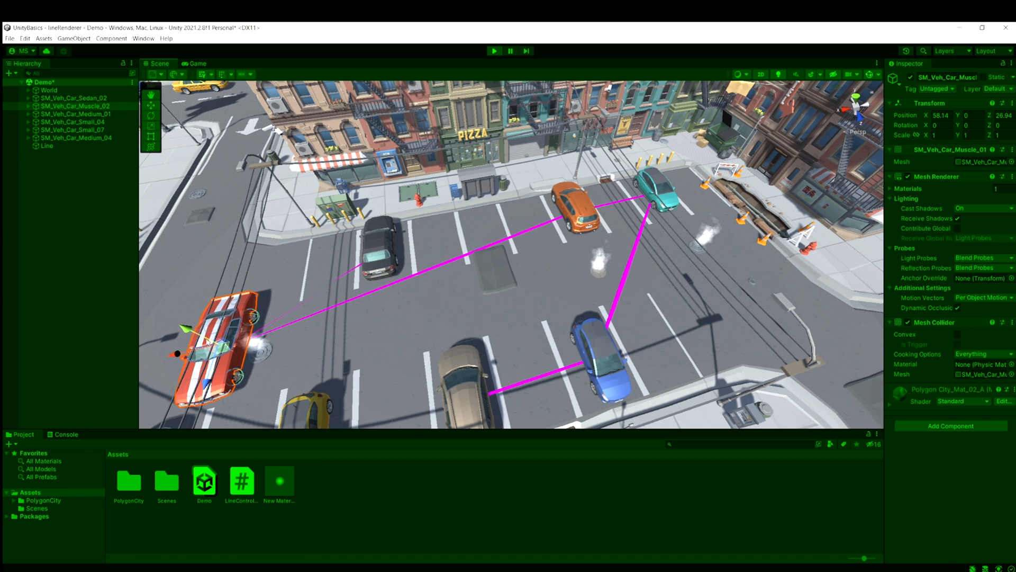
Step: Move the orange SM_Veh_Car_Medium_01 to about X 27, Z 35 and the teal SM_Veh_Car_Small_04 to about X 61, Z 19
click(79, 115)
drag(574, 213, 852, 332)
click(74, 122)
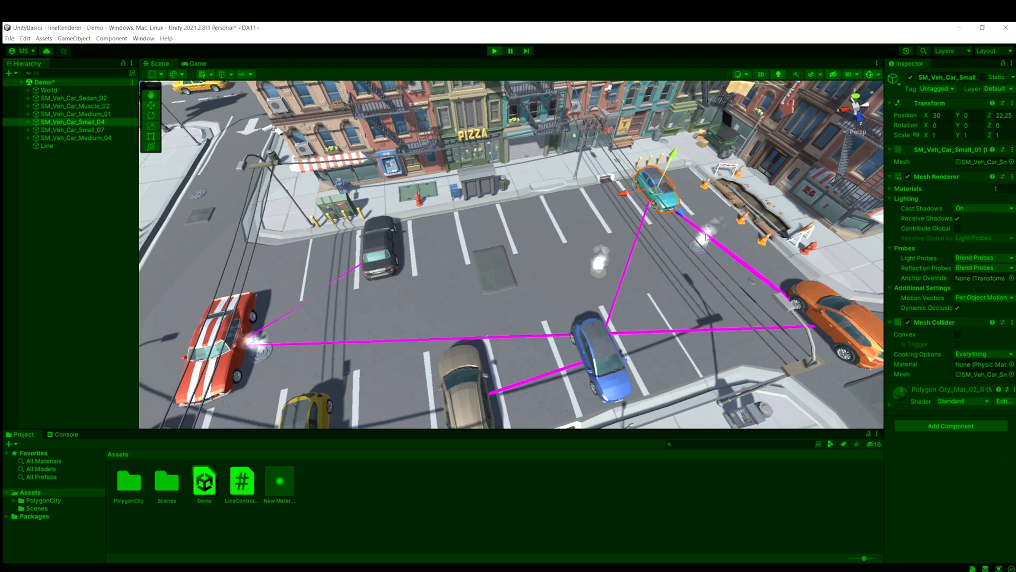
drag(654, 198, 460, 274)
drag(322, 245, 195, 244)
Step: Raise the Line's width curve to 1.0 and inspect the thicker line between the cars
right_drag(516, 327, 617, 309)
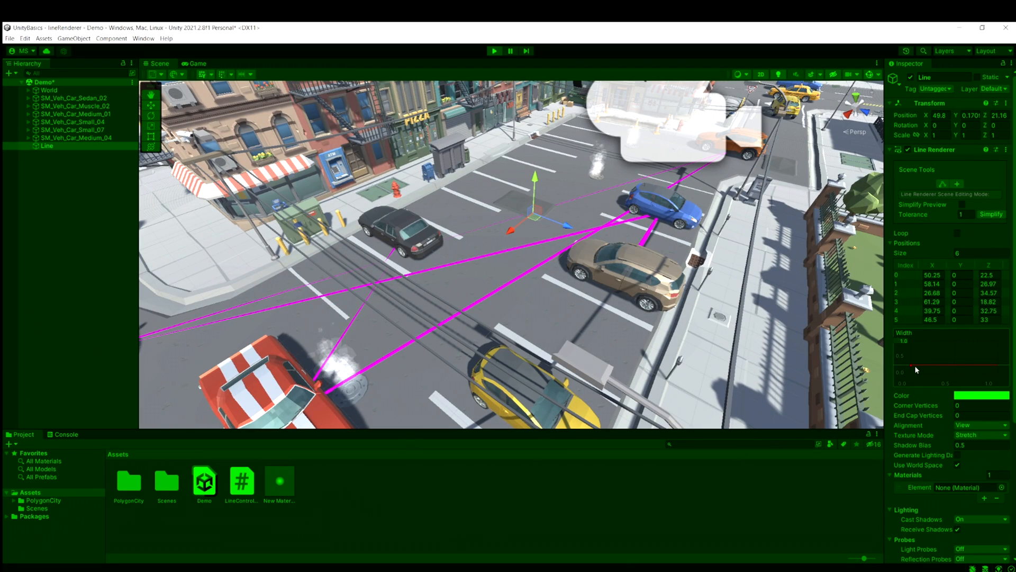
drag(915, 366, 921, 342)
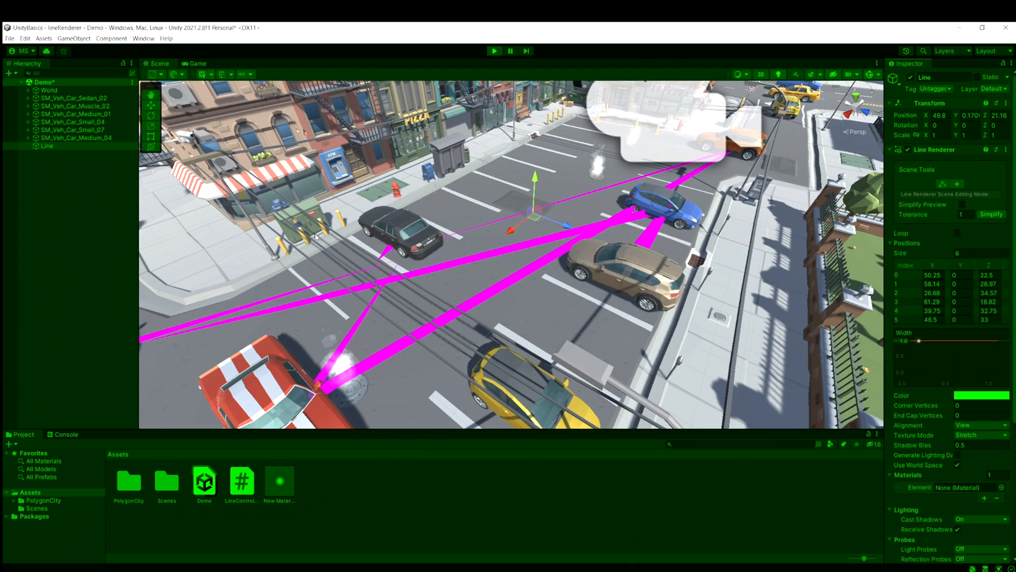
alt+drag(417, 296, 347, 296)
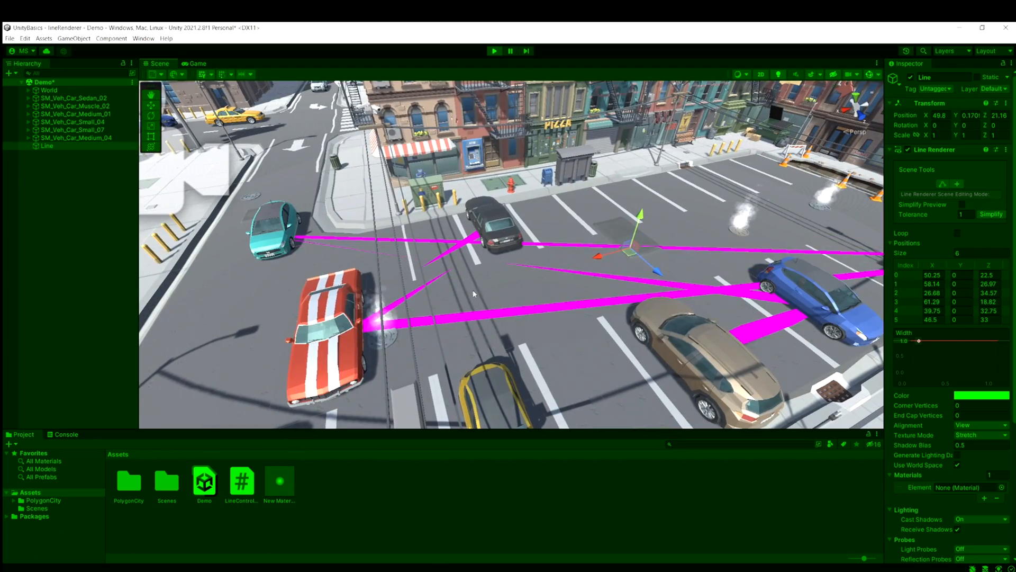
alt+drag(537, 293, 546, 325)
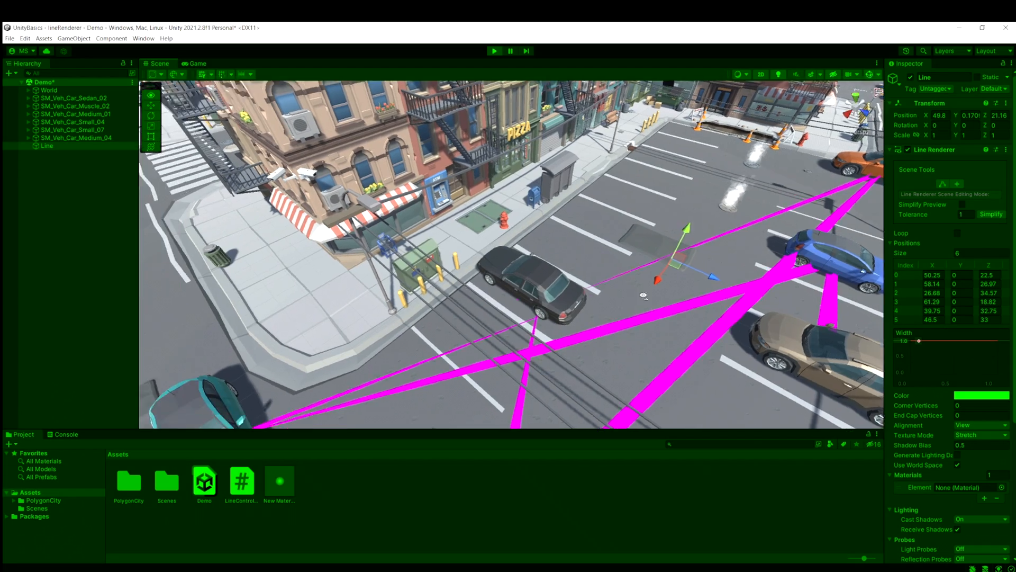
alt+drag(763, 256, 619, 312)
alt+drag(566, 331, 613, 319)
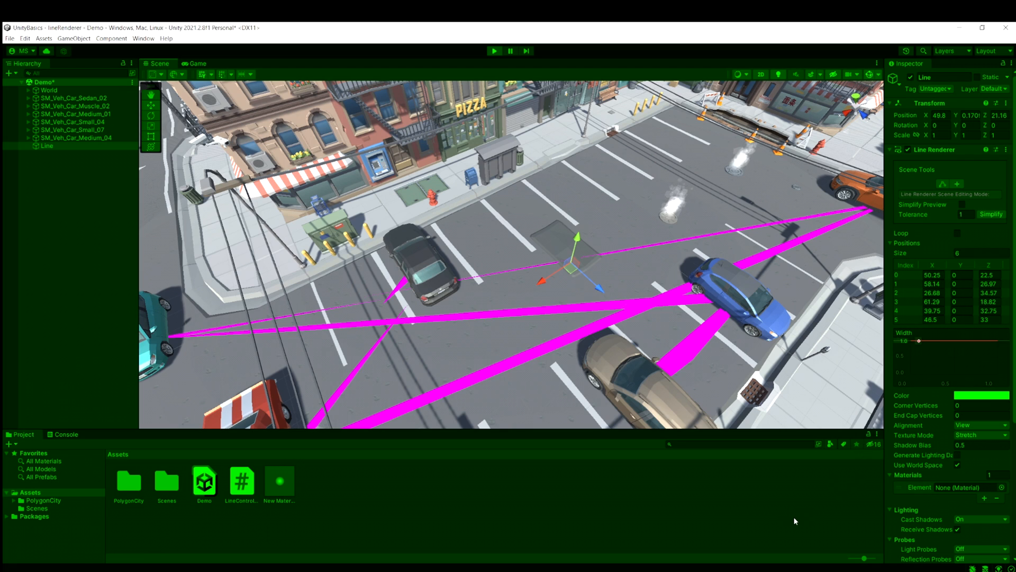
Step: Switch to the browser and look through the Line Renderer page of the Unity Manual
scroll(920, 384, down, 1)
scroll(919, 383, down, 2)
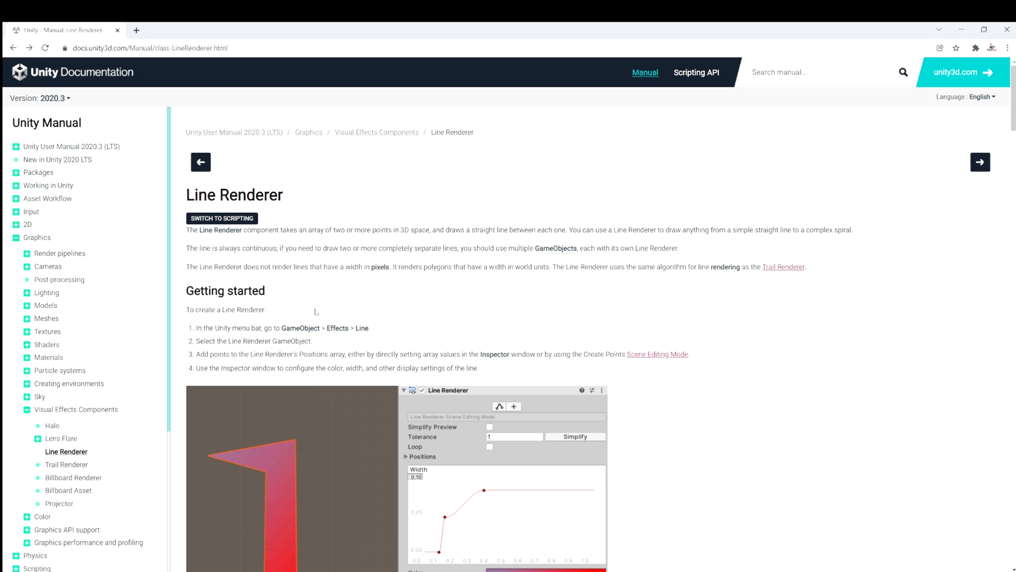
scroll(493, 359, down, 5)
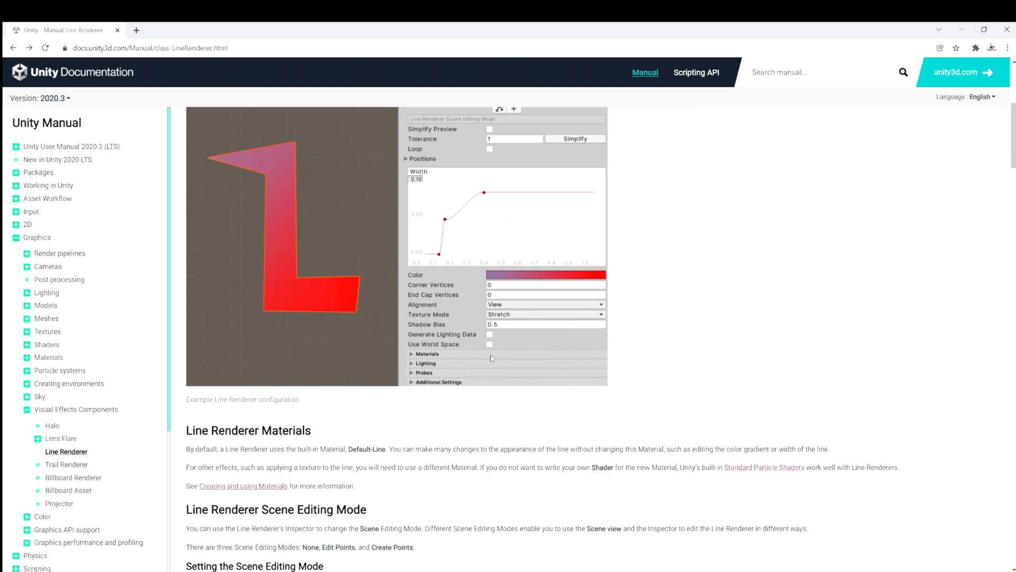
scroll(352, 263, down, 6)
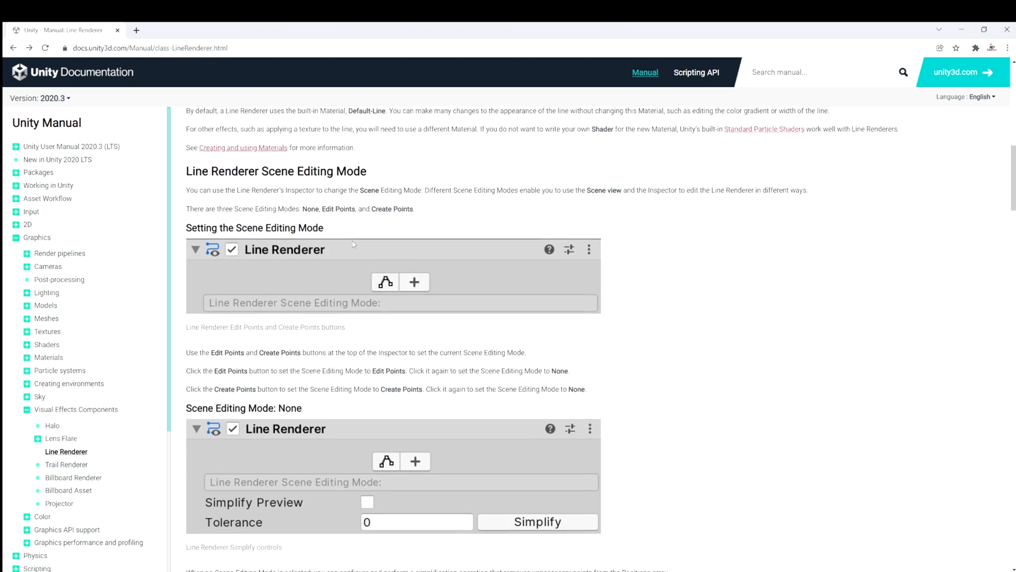
scroll(352, 262, down, 6)
scroll(389, 279, up, 20)
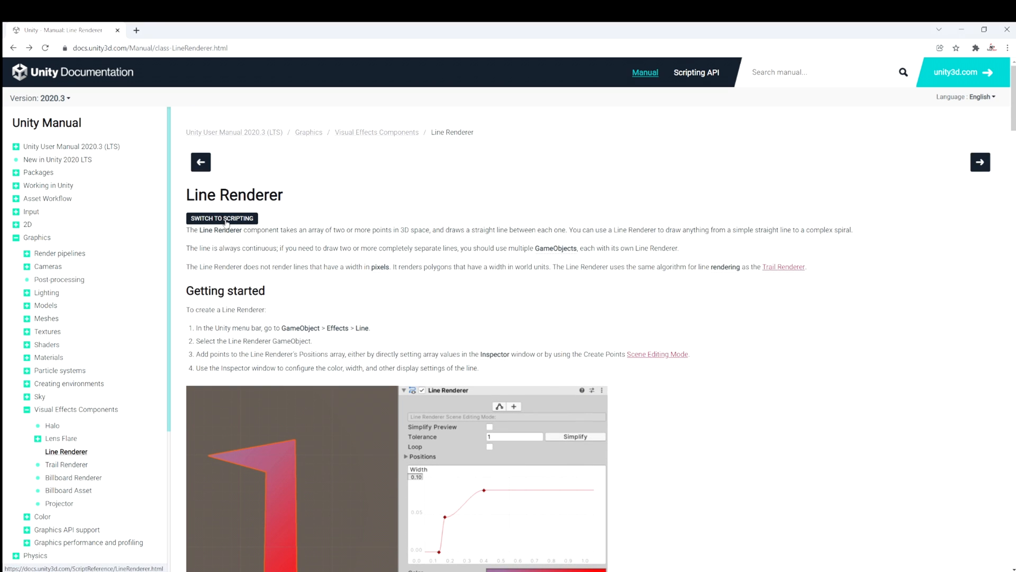
Step: Open the LineRenderer scripting reference from the manual page and look through its properties and methods
click(216, 218)
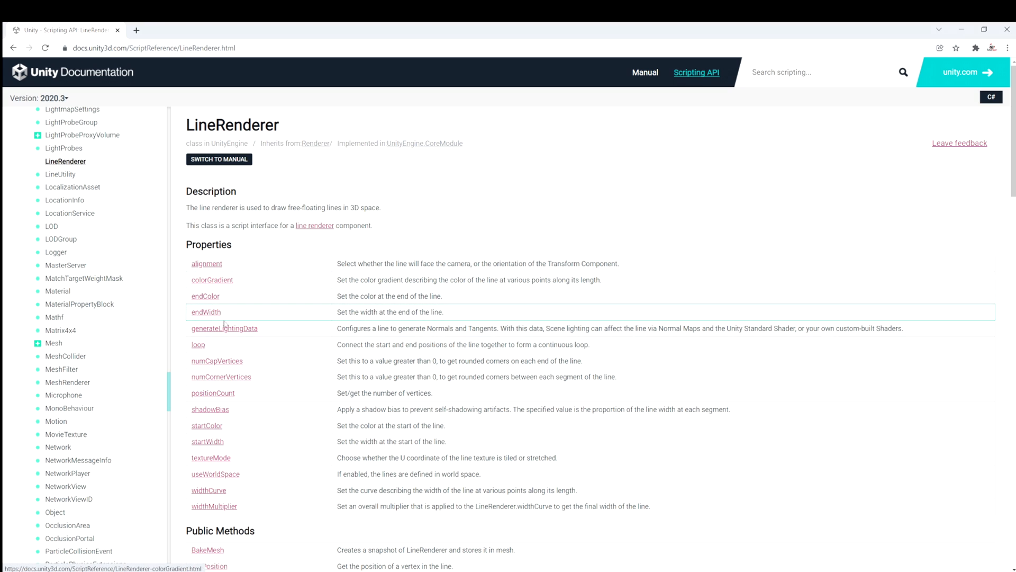
scroll(208, 289, down, 2)
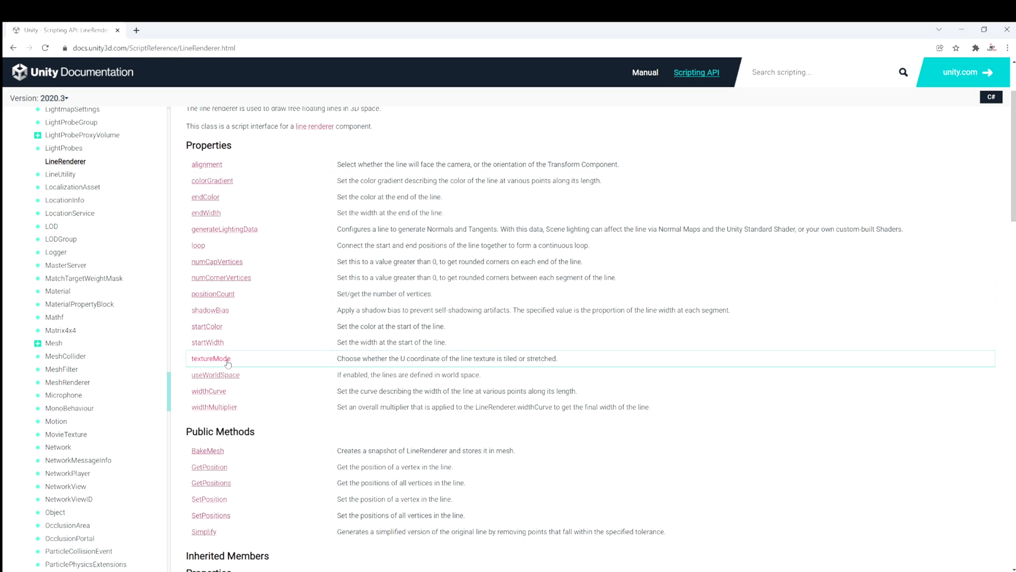
scroll(249, 338, down, 6)
scroll(260, 256, down, 20)
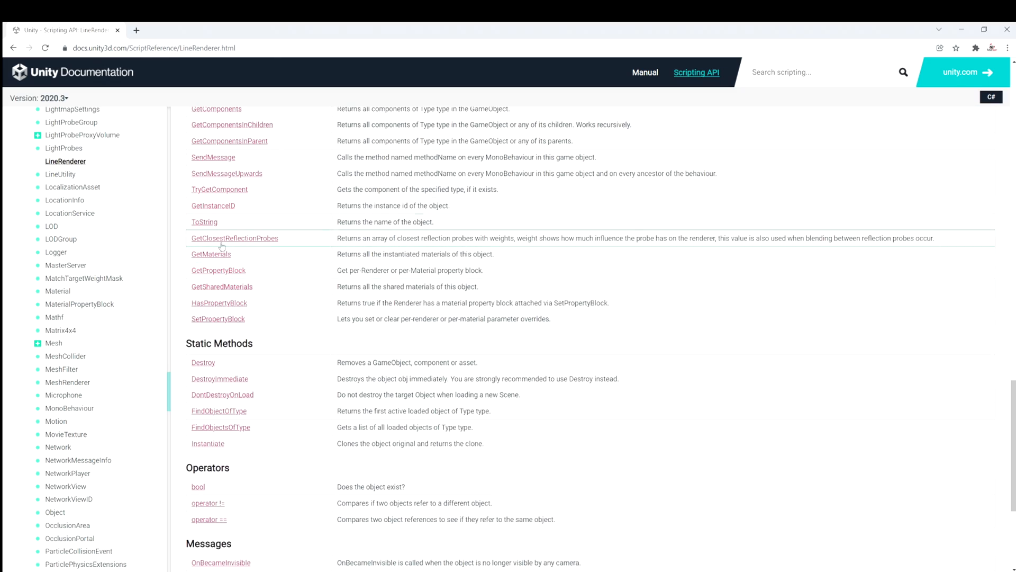
scroll(227, 417, down, 4)
scroll(305, 464, up, 20)
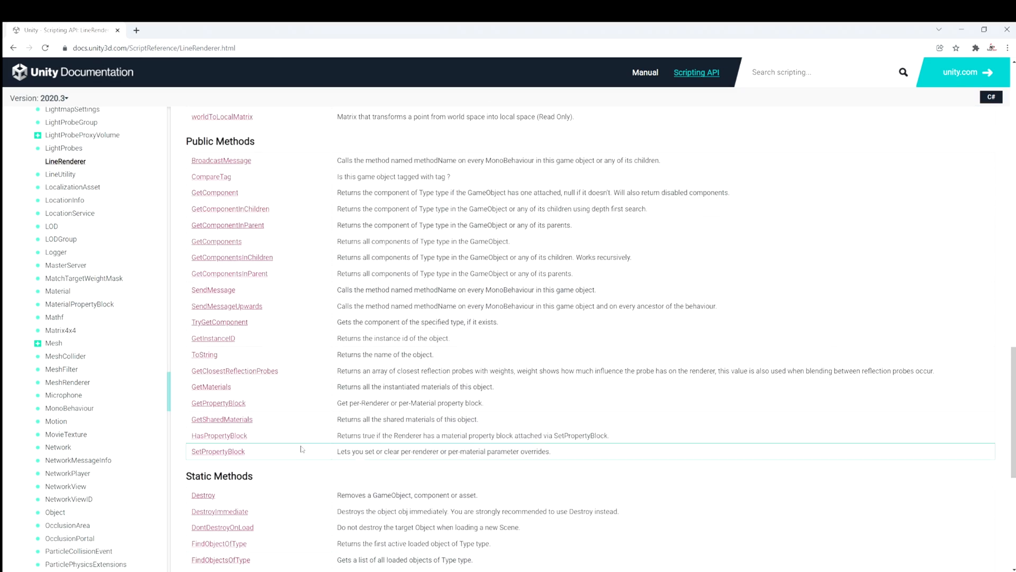
scroll(305, 448, up, 1)
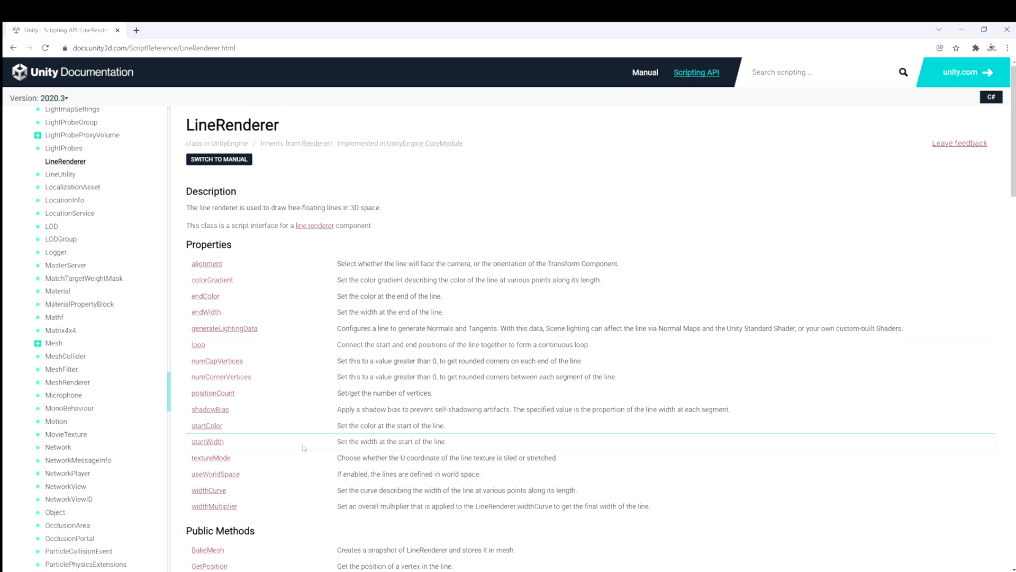